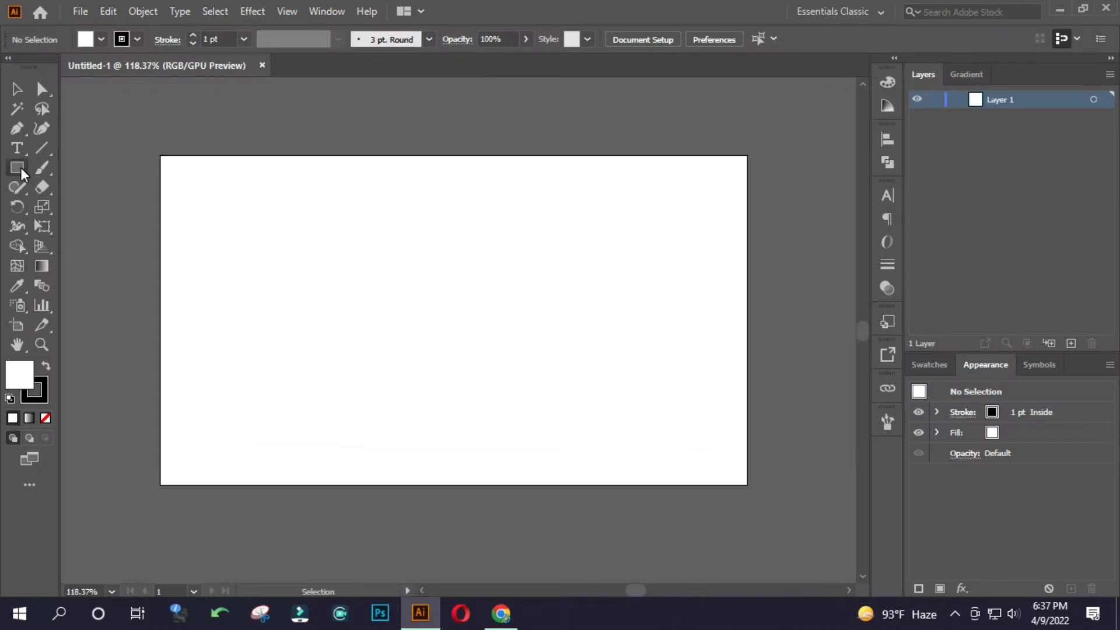
Draw a 1280 x 720 px rectangle with a white fill and no stroke.
click(35, 389)
click(46, 418)
click(20, 374)
click(17, 168)
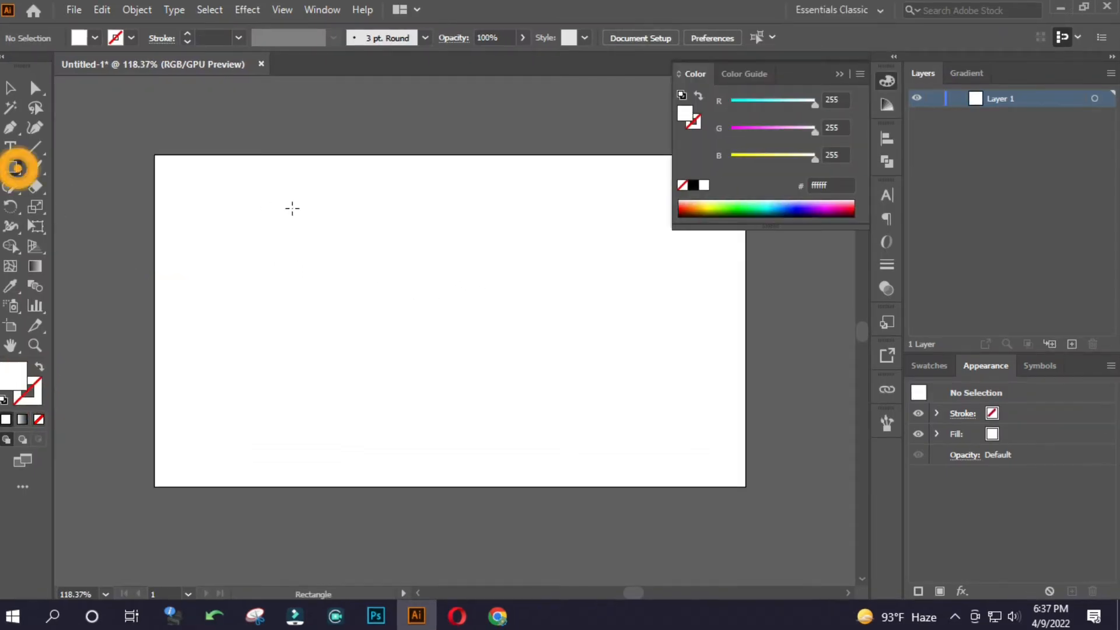
click(292, 208)
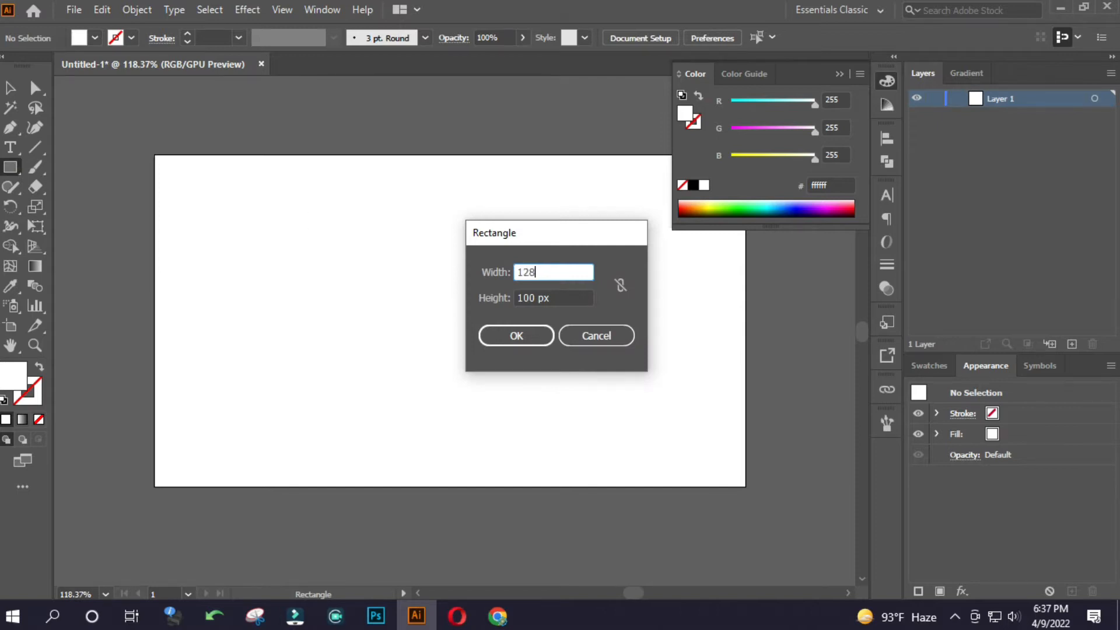
click(547, 300)
text(720)
key(Return)
key(v)
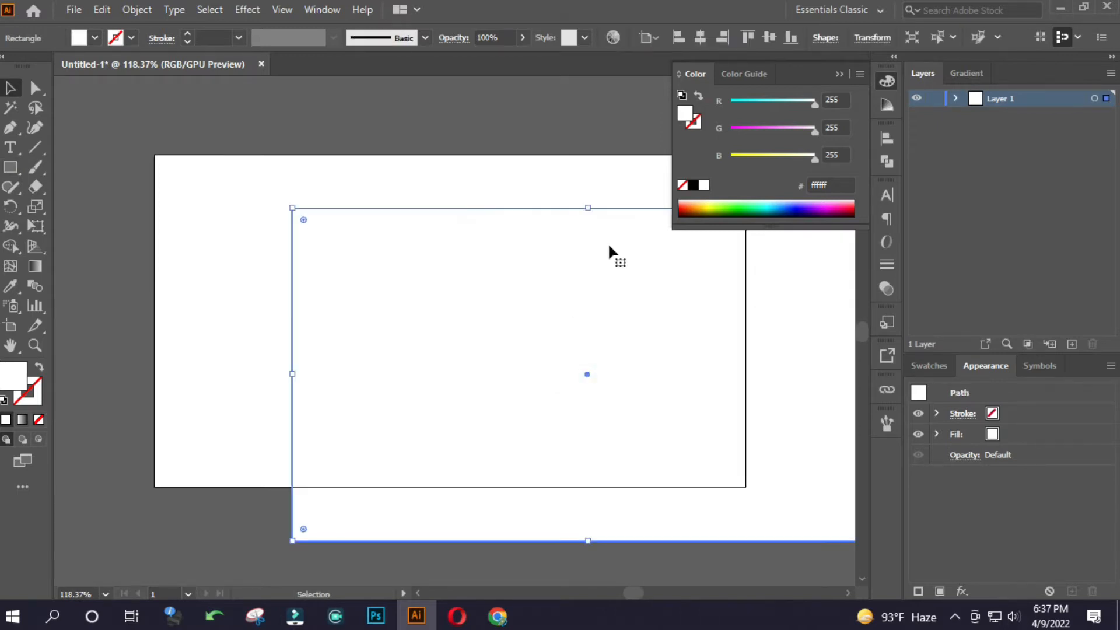
Align the rectangle exactly to the artboard and give it a deep blue fill (003eb9).
click(720, 40)
click(768, 36)
click(792, 206)
click(783, 209)
click(791, 209)
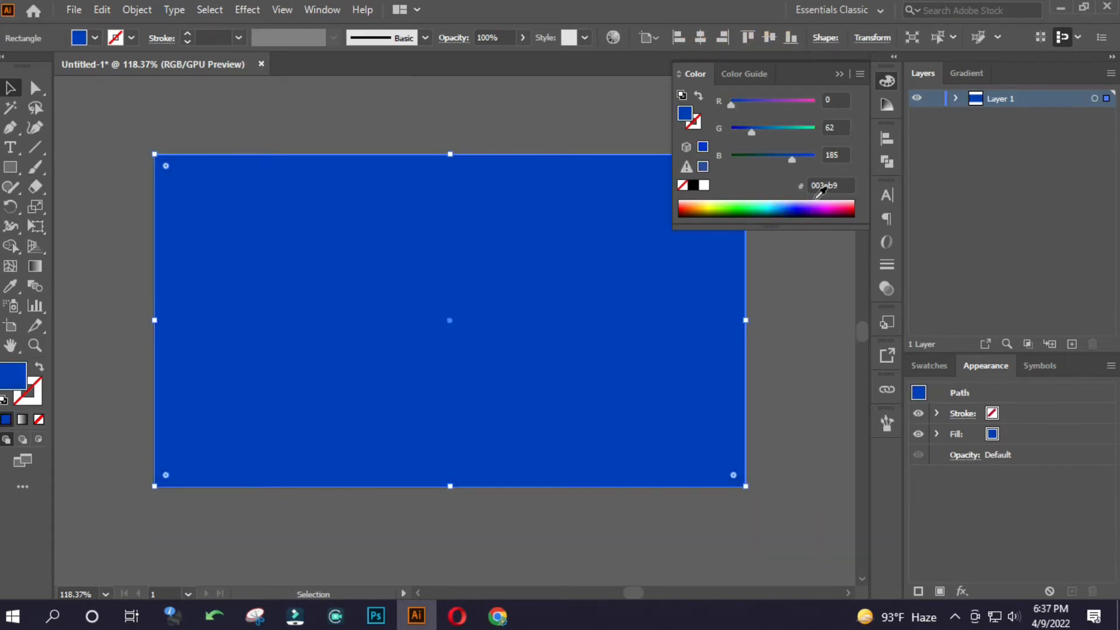
Fill the rectangle with a light-to-dark blue linear gradient preset.
click(969, 71)
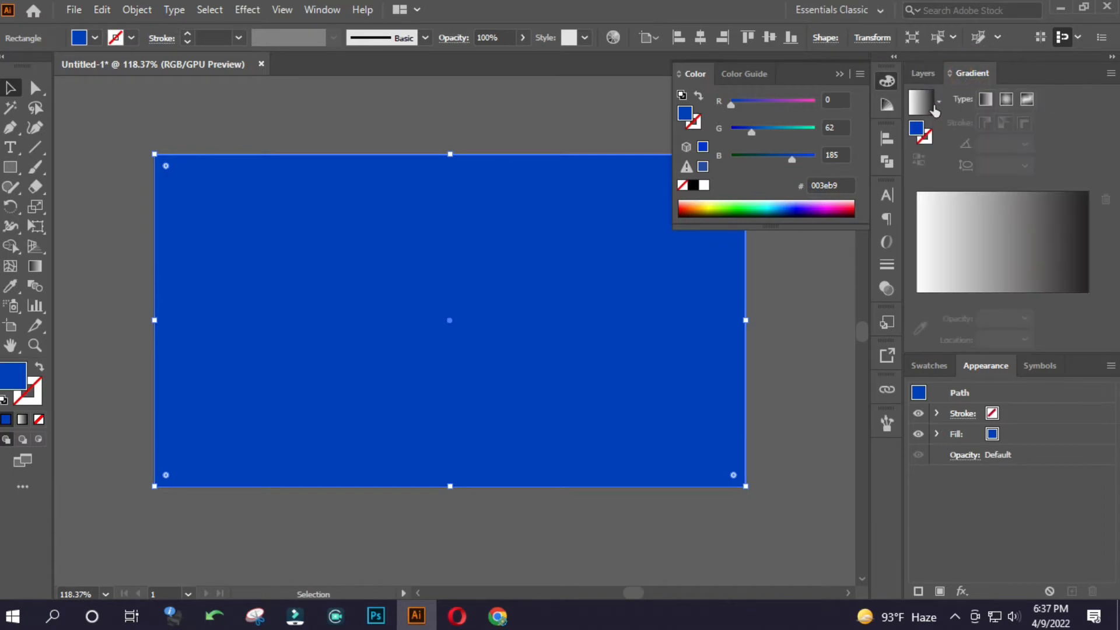
click(935, 107)
click(834, 134)
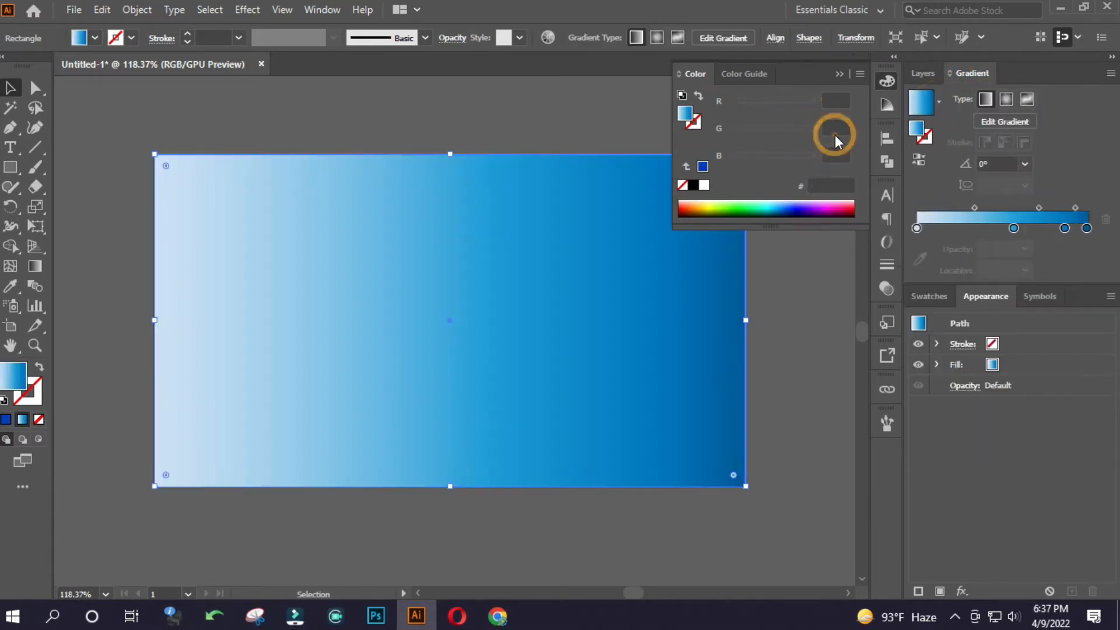
Switch the gradient's pale first color stop to HSB and raise its saturation for a stronger blue.
double_click(917, 228)
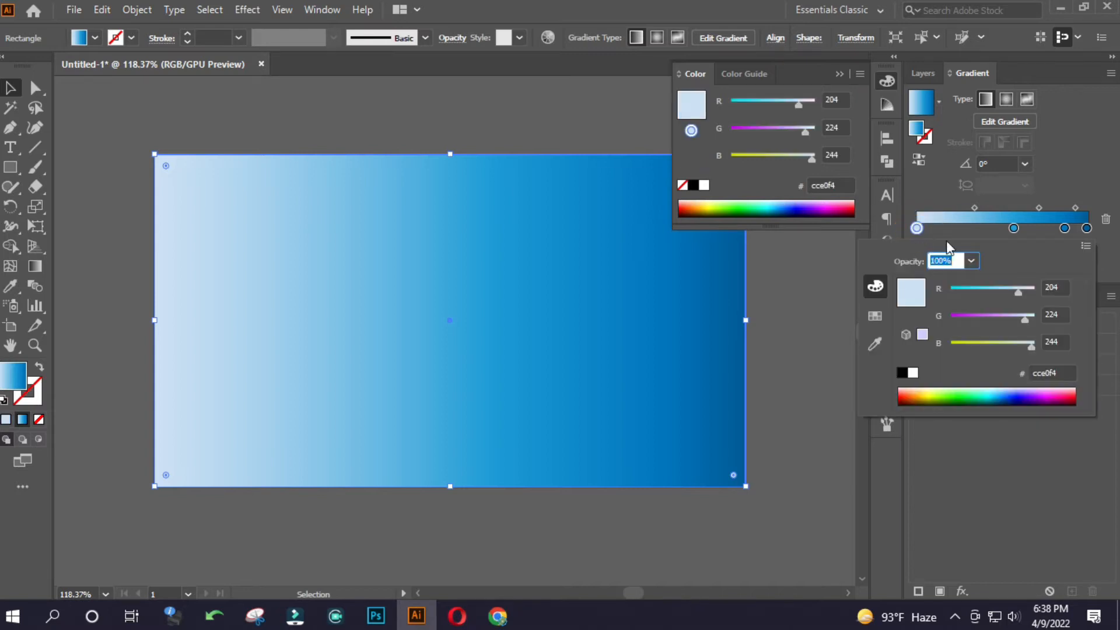
click(1085, 246)
click(1015, 285)
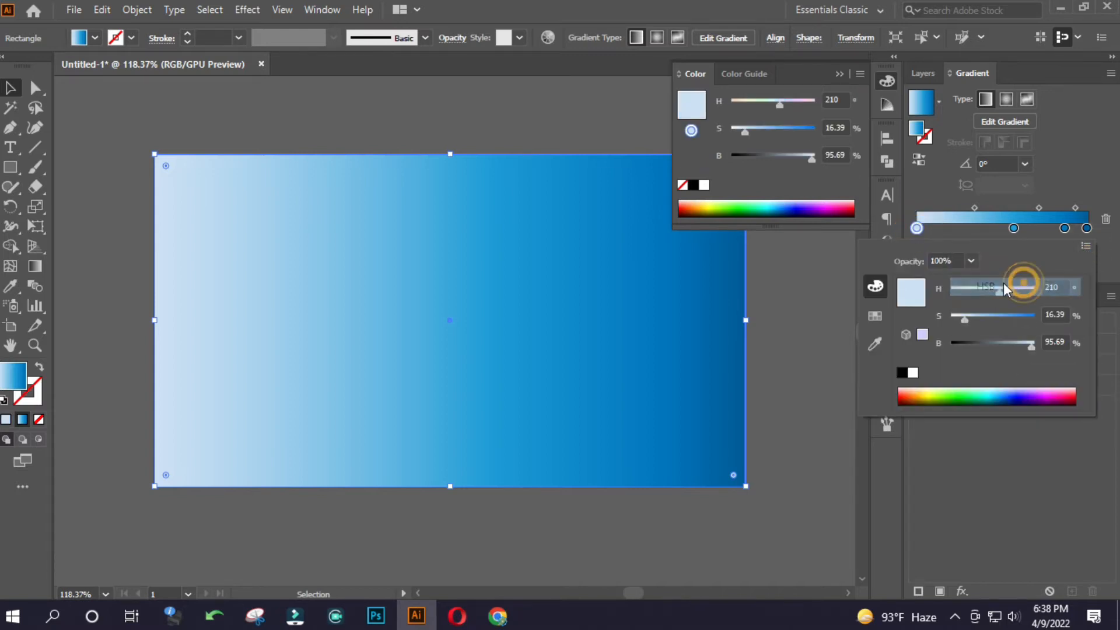
drag(998, 315, 1008, 314)
click(776, 304)
Recolor the rectangle's gradient with linked harmony colors, darkening all the blues to a base brightness of about 50%.
click(548, 38)
click(764, 195)
click(903, 437)
click(808, 503)
click(807, 532)
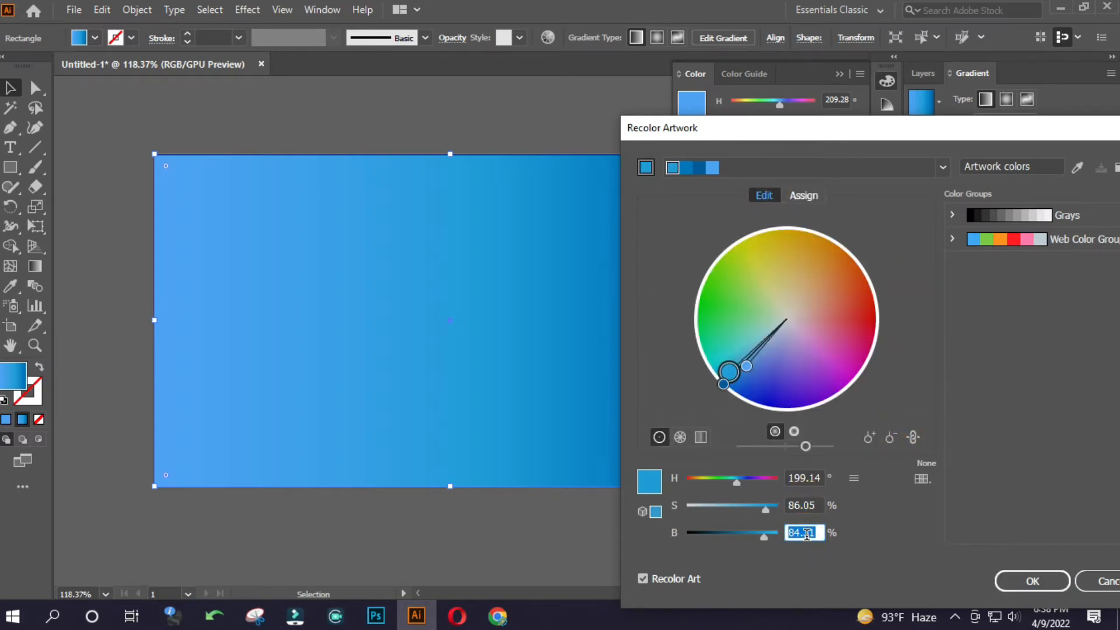
text(40)
click(803, 506)
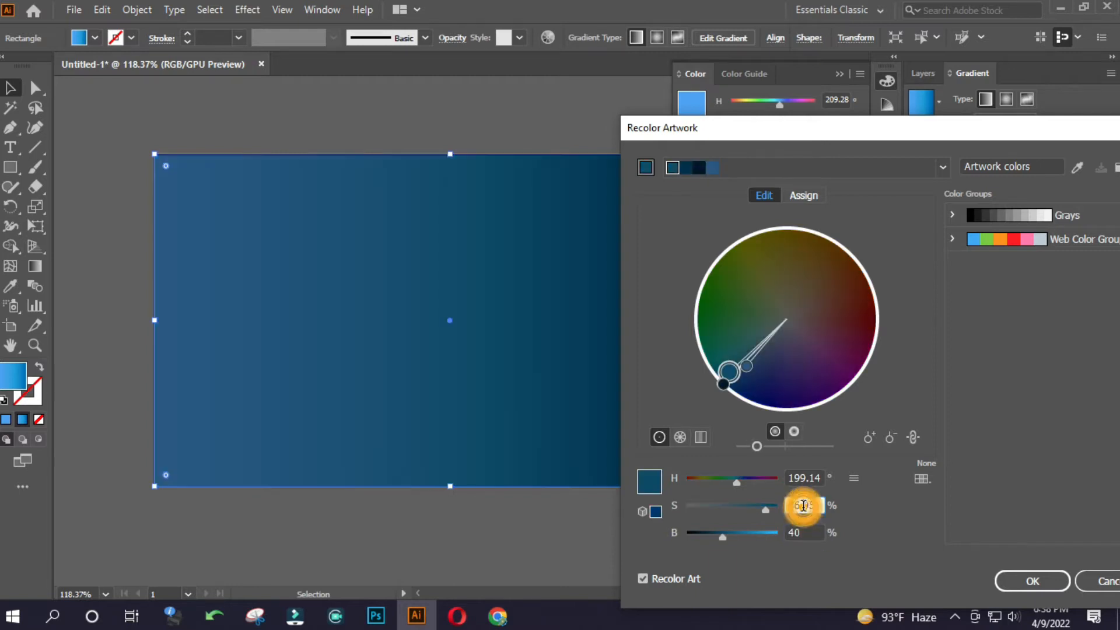
click(806, 533)
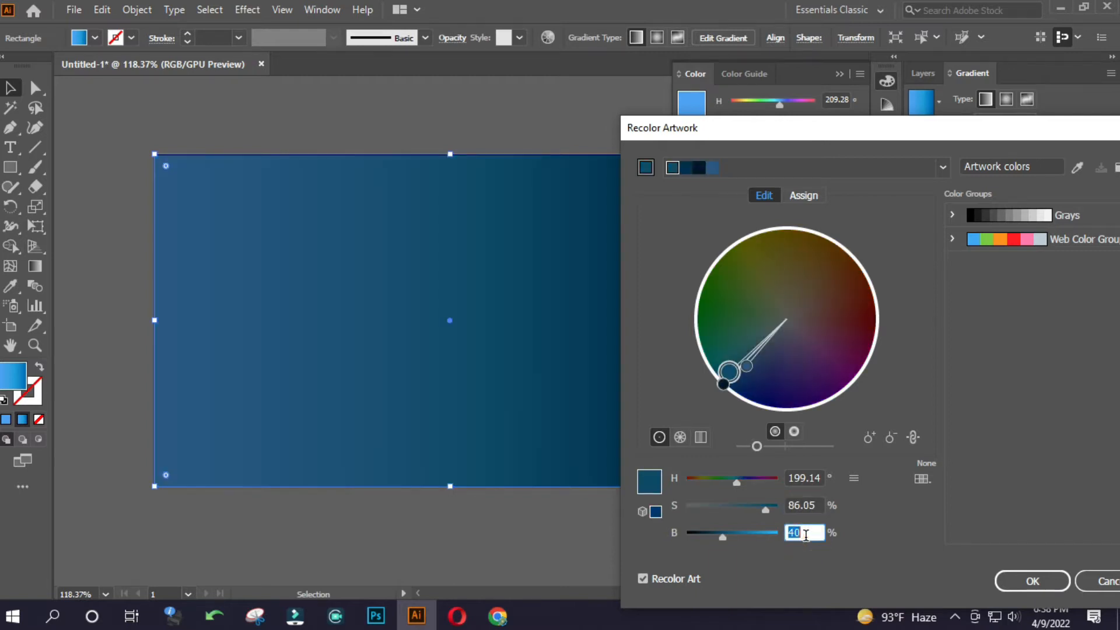
key(Return)
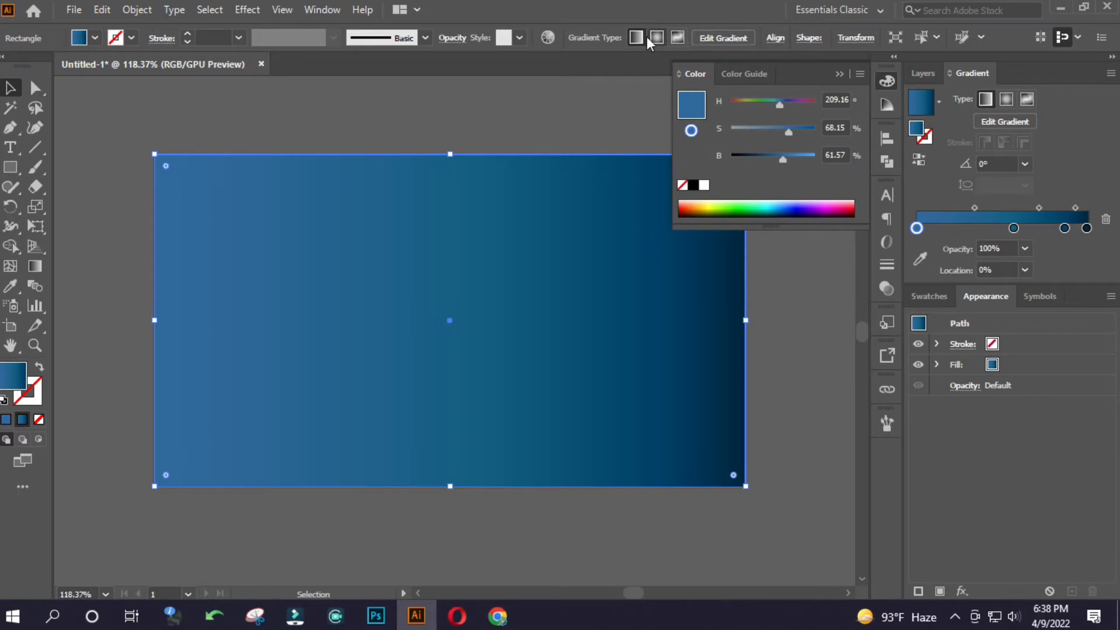
click(548, 37)
drag(735, 482, 705, 482)
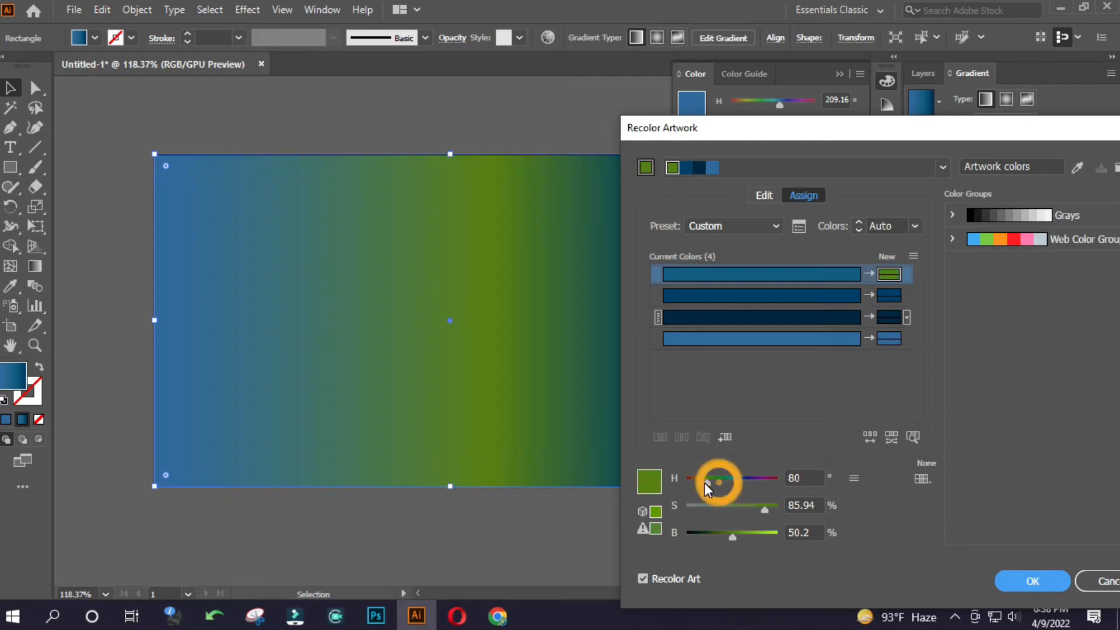
click(1100, 582)
Make the background gradient radial, starting just above the rectangle's upper edge and extending well below the artboard.
key(g)
drag(441, 120, 458, 506)
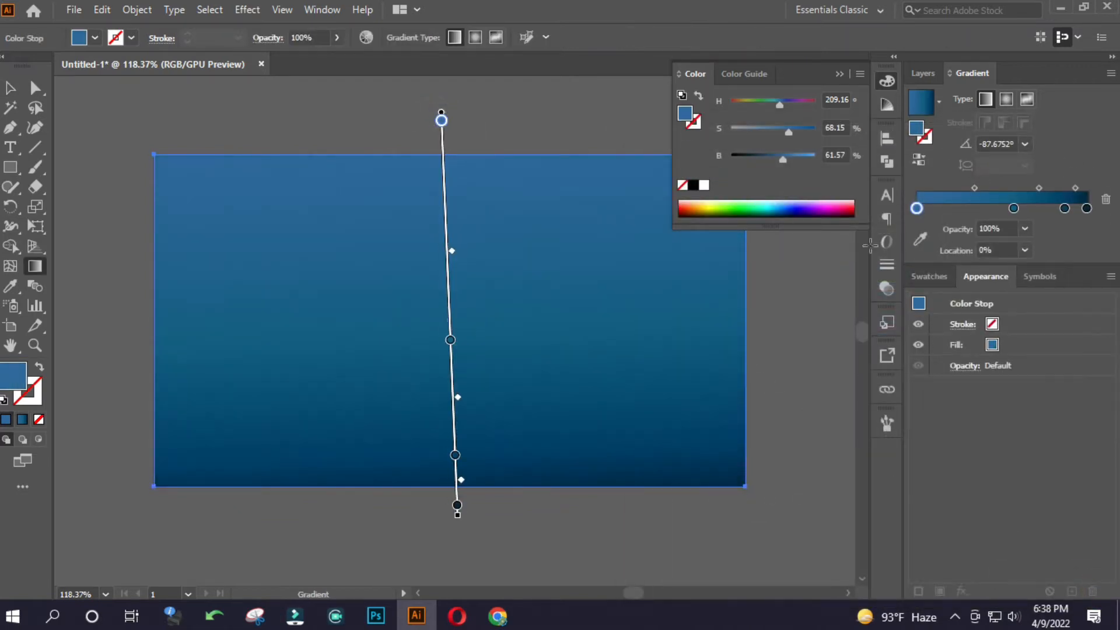
click(1011, 100)
drag(430, 112, 448, 441)
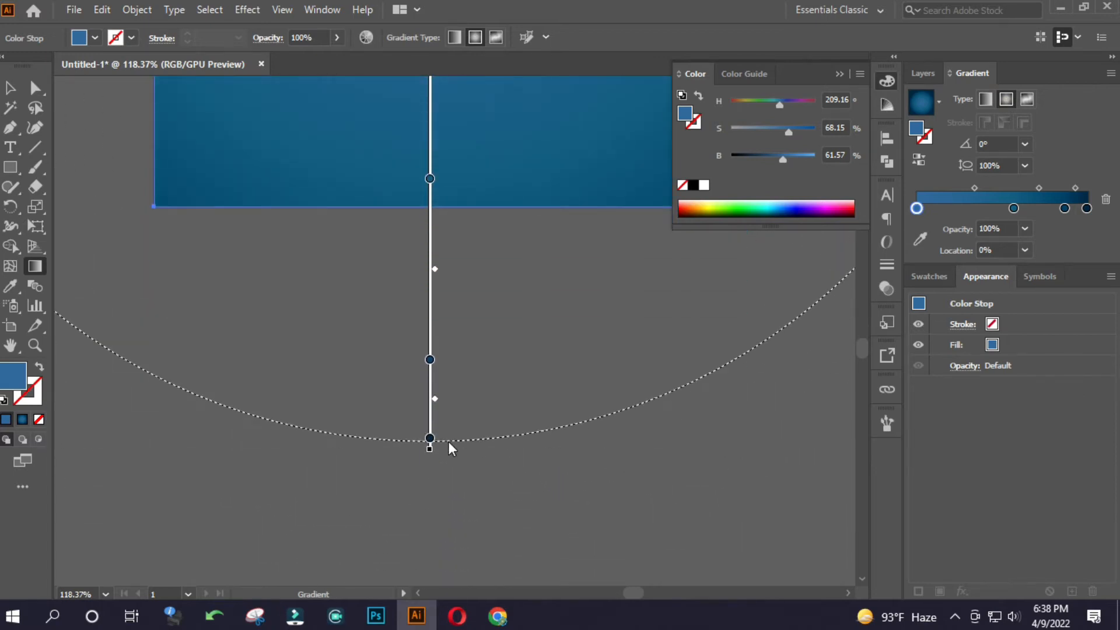
Move the radial gradient's second color stop closer to its center, to a location of about 33%.
scroll(453, 420, up, 5)
drag(421, 259, 267, 263)
drag(390, 285, 384, 355)
drag(421, 397, 420, 312)
click(479, 329)
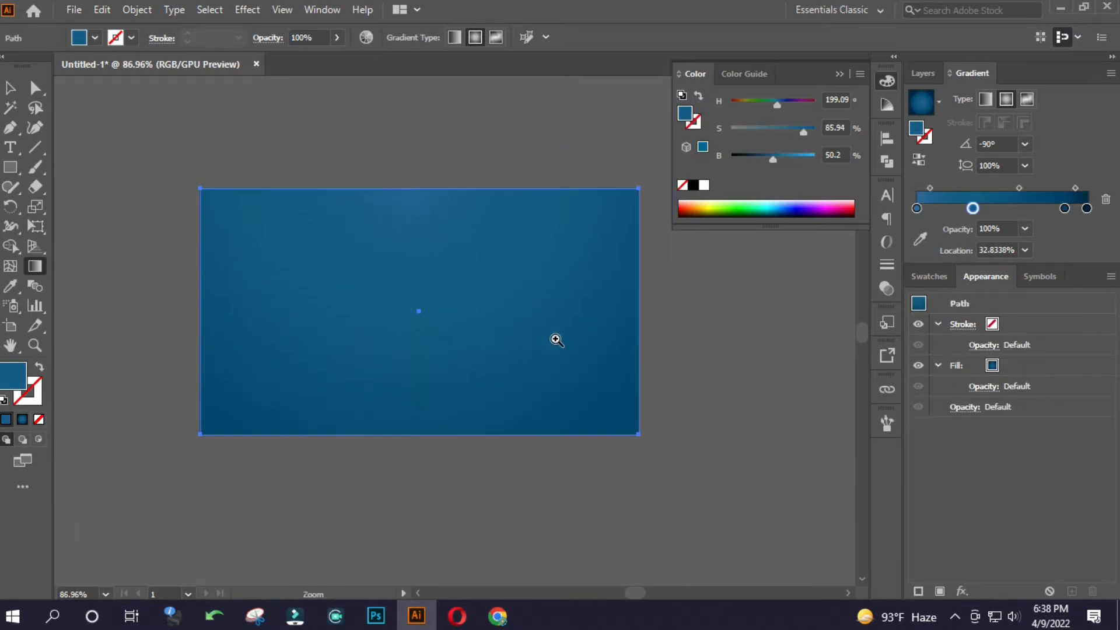
ctrl+click(743, 317)
click(389, 322)
Apply the Grain texture effect to the background rectangle with intensity 10, contrast 45 and the Regular grain type.
click(424, 203)
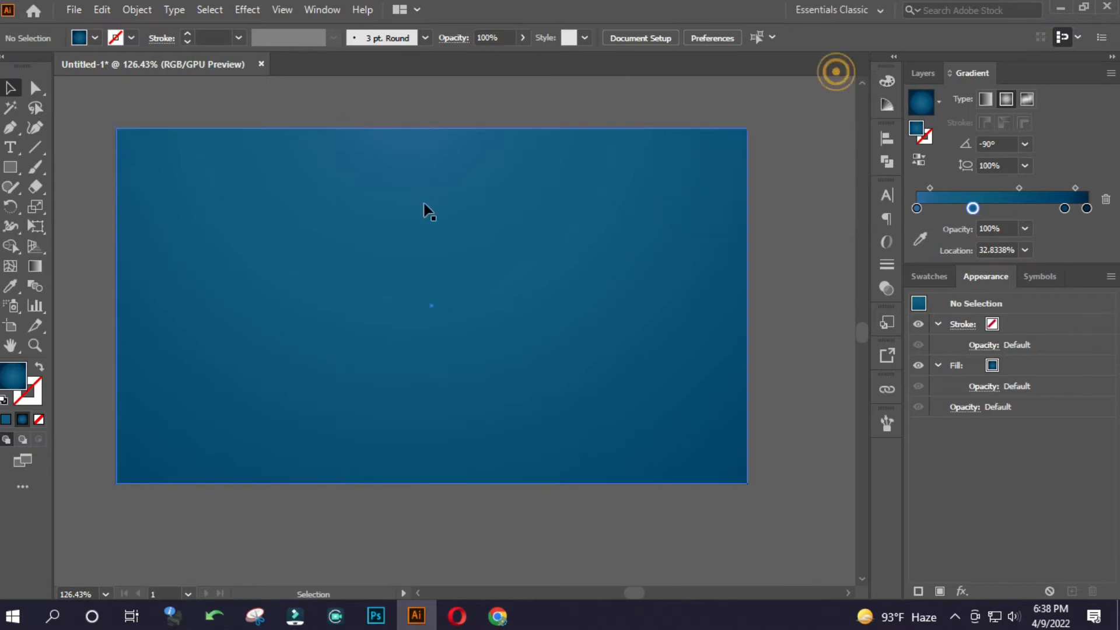
click(322, 11)
mouse_move(286, 13)
mouse_move(247, 9)
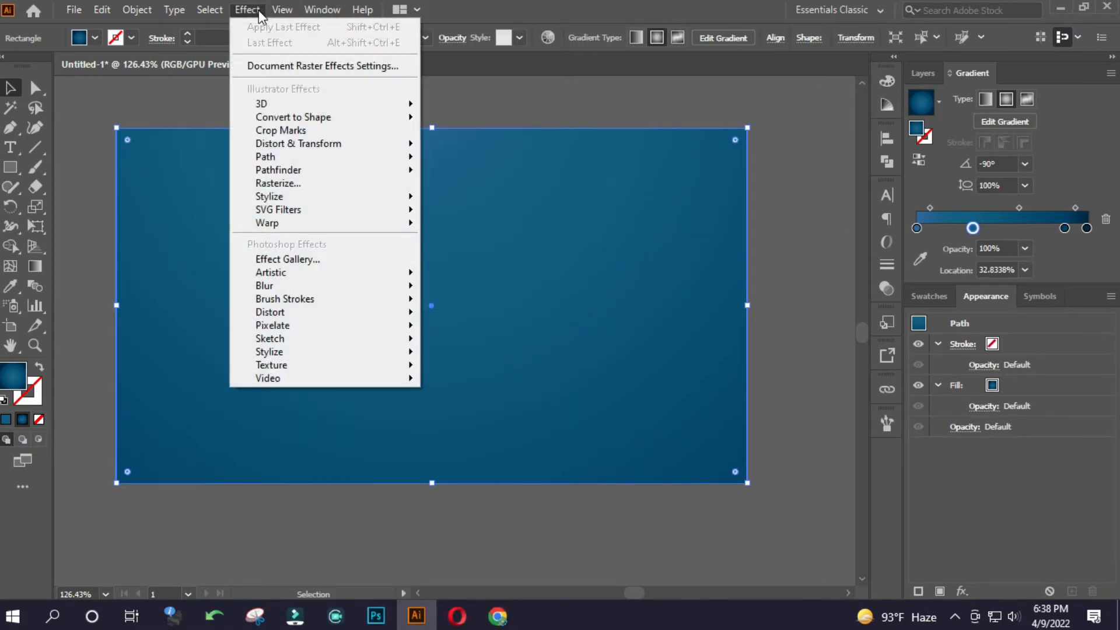
mouse_move(307, 361)
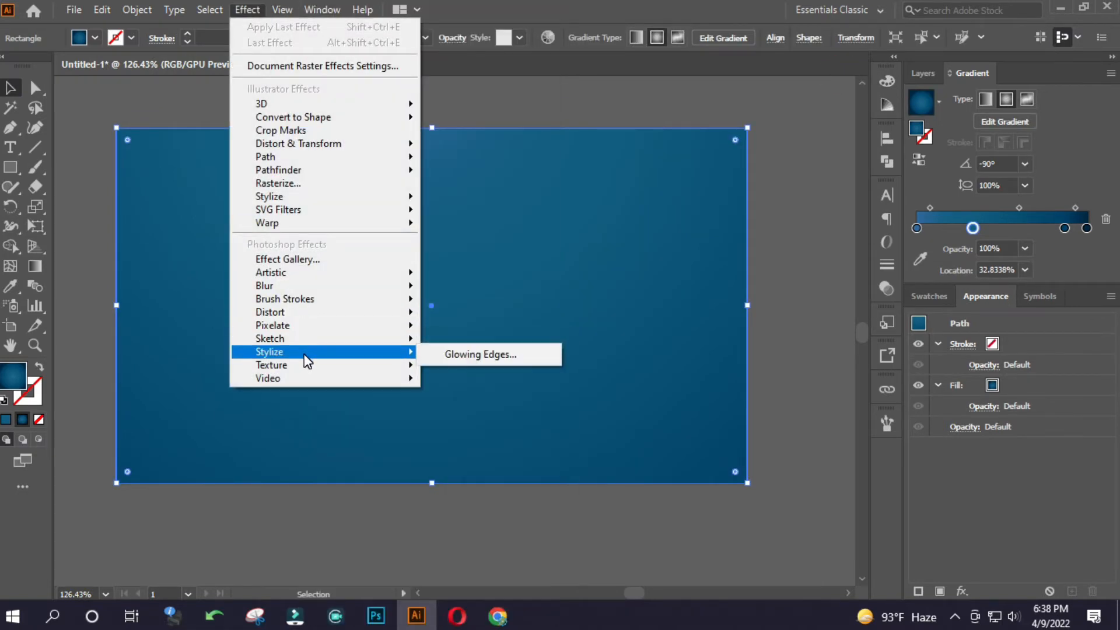
click(460, 380)
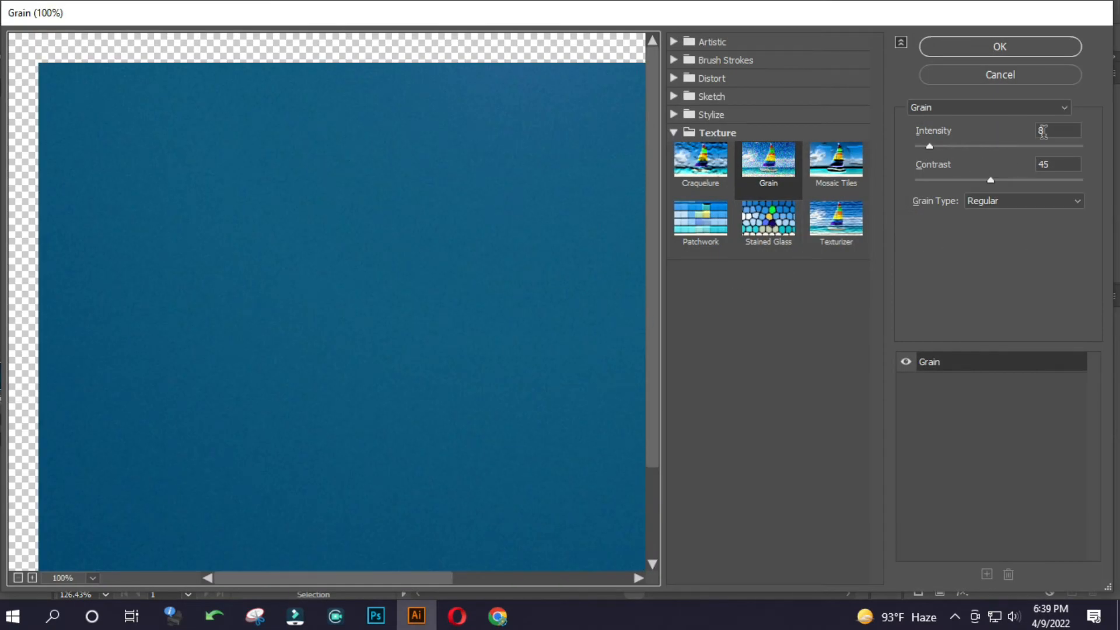
double_click(1043, 130)
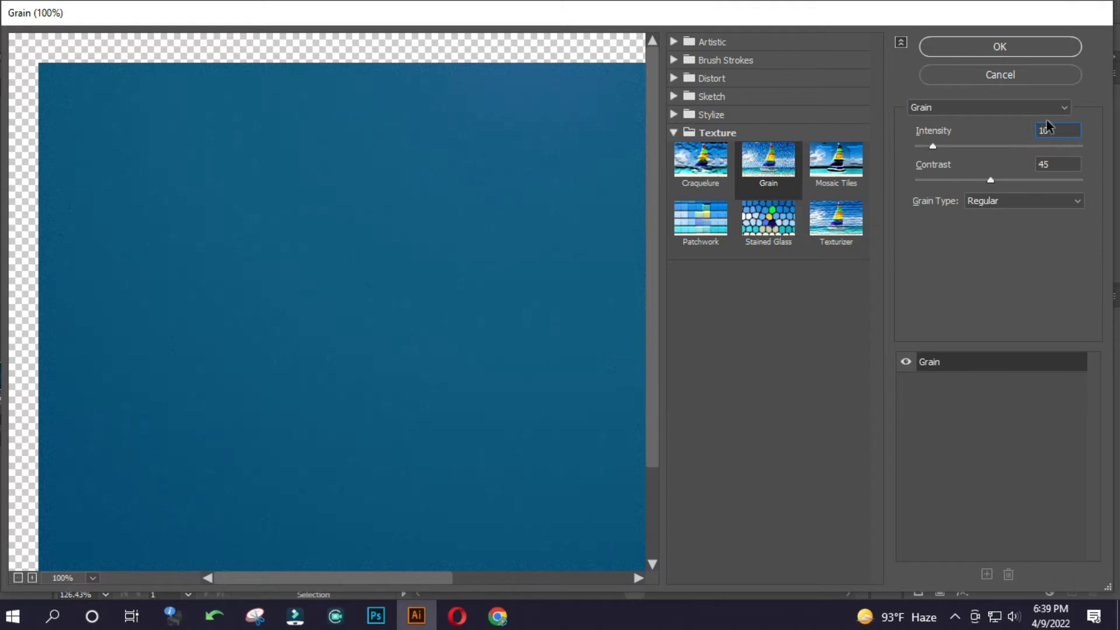
click(1013, 46)
click(445, 111)
key(ctrl+space)
drag(388, 217, 393, 253)
click(364, 212)
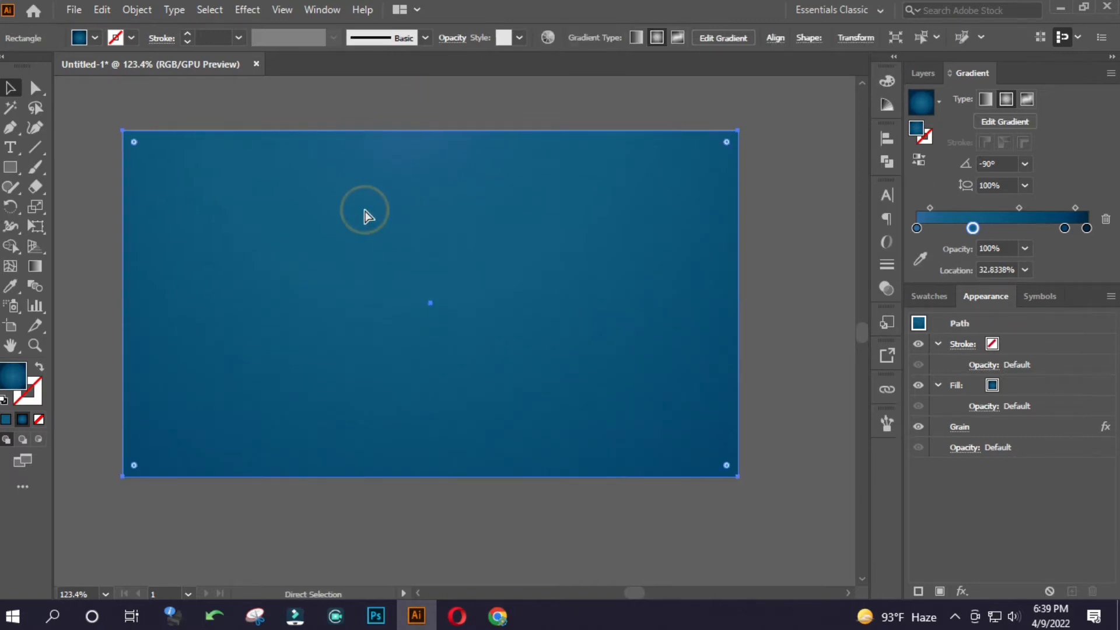
click(103, 9)
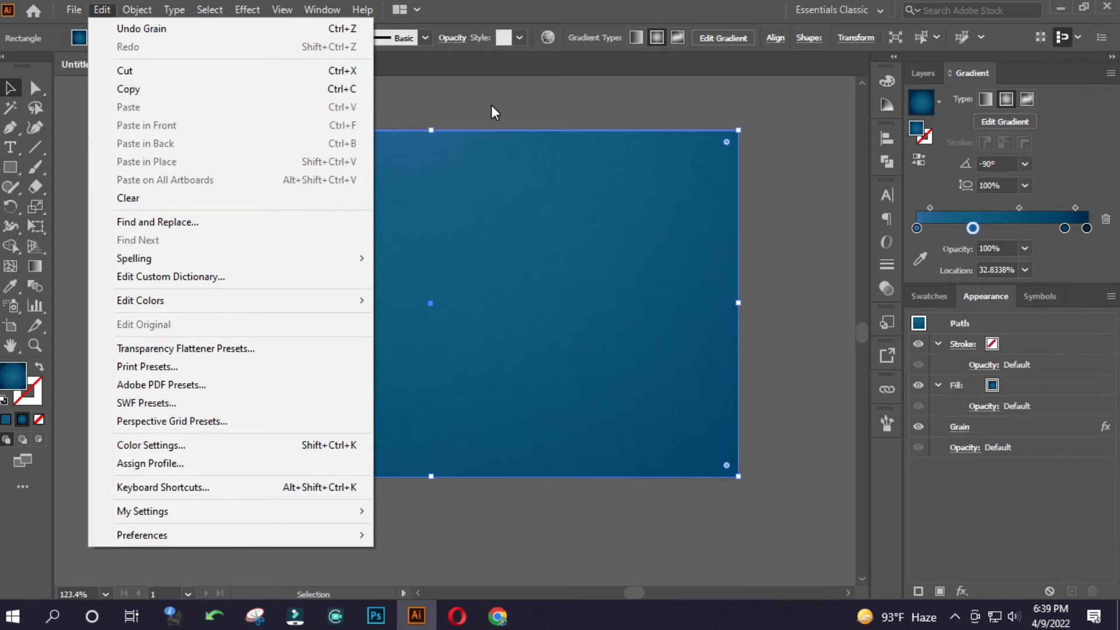
click(85, 9)
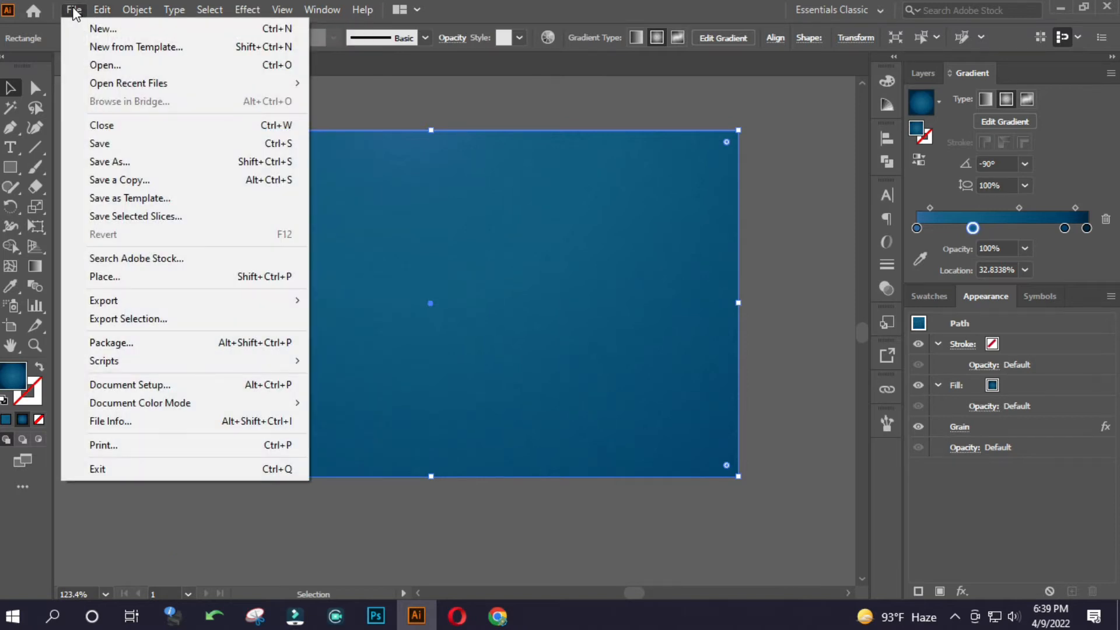
click(454, 86)
Lock the grainy background rectangle.
mouse_move(312, 258)
mouse_down()
mouse_move(270, 257)
mouse_move(295, 254)
mouse_up()
click(296, 255)
key(ctrl+2)
drag(11, 168, 94, 224)
drag(301, 136, 467, 393)
key(ctrl+z)
Draw a circle over the background and enlarge it from its center to about the artboard's width.
drag(12, 168, 75, 208)
drag(290, 146, 525, 435)
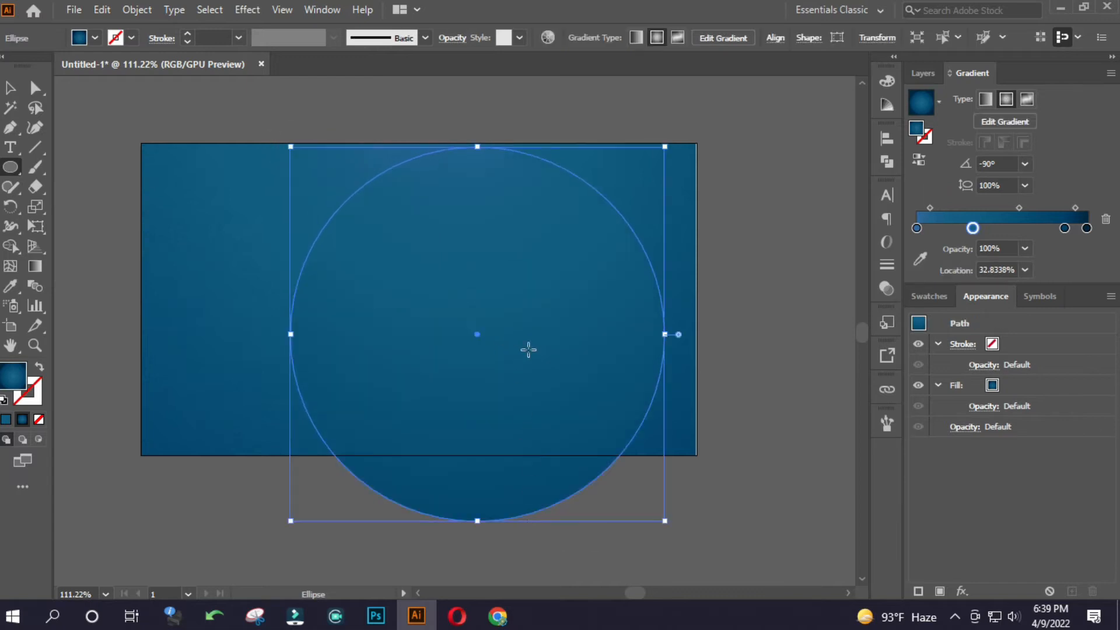
key(v)
click(664, 332)
click(603, 333)
drag(665, 335, 757, 334)
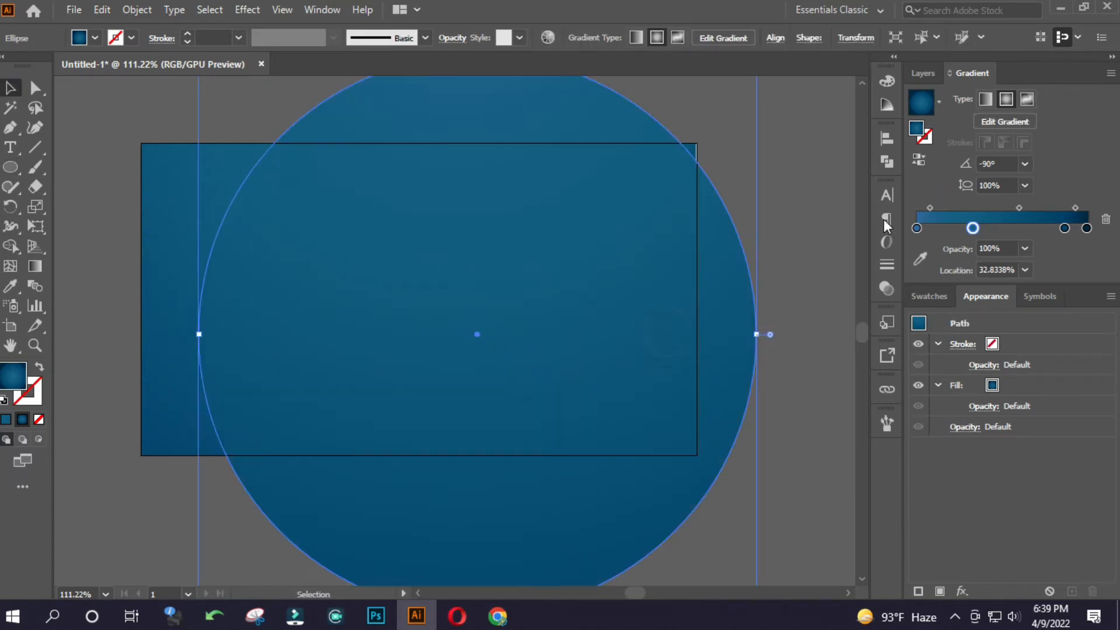
Fill the circle with a white-to-black radial gradient and set the black outer stop's opacity to 0%.
click(939, 101)
scroll(842, 128, up, 1)
click(843, 128)
click(1006, 99)
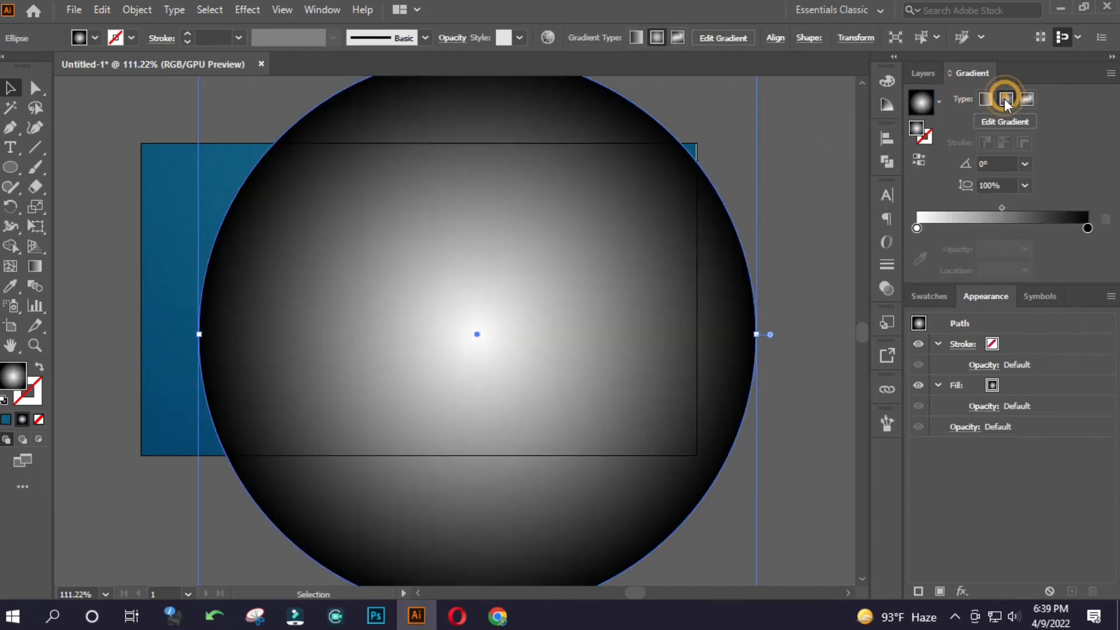
click(1087, 228)
click(1025, 249)
click(1036, 266)
Set the circle's blending mode to Color Dodge.
click(887, 290)
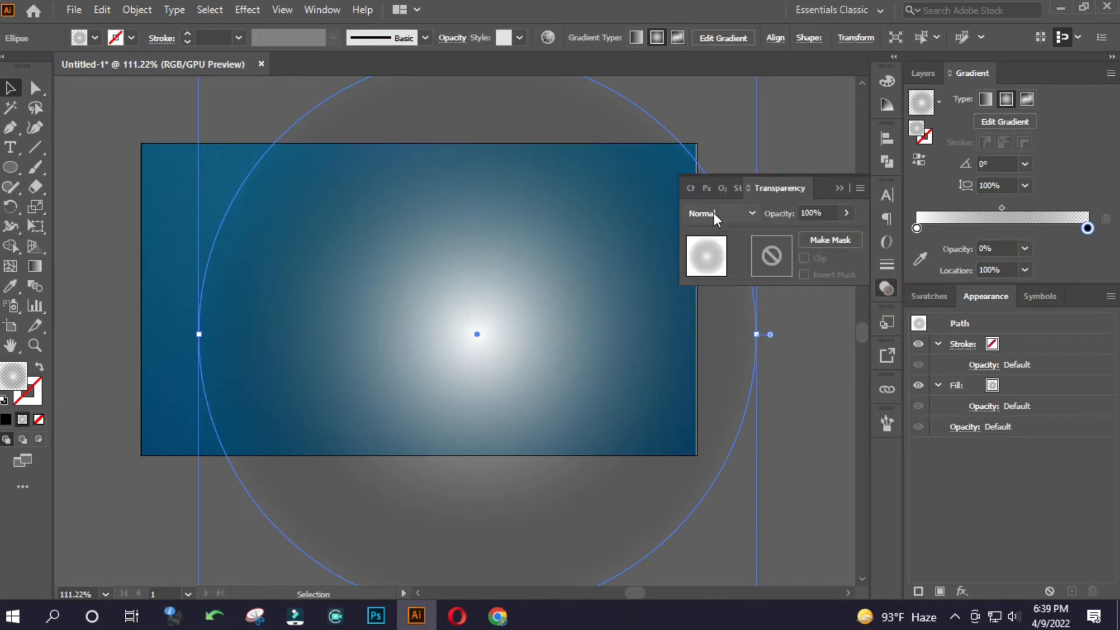
click(717, 213)
click(733, 347)
click(782, 358)
Center the glow circle above the artboard's upper edge and enlarge it to about 1872 px in diameter.
drag(519, 496, 430, 195)
drag(455, 235, 382, 225)
drag(382, 224, 244, 346)
drag(351, 296, 530, 251)
drag(546, 201, 461, 233)
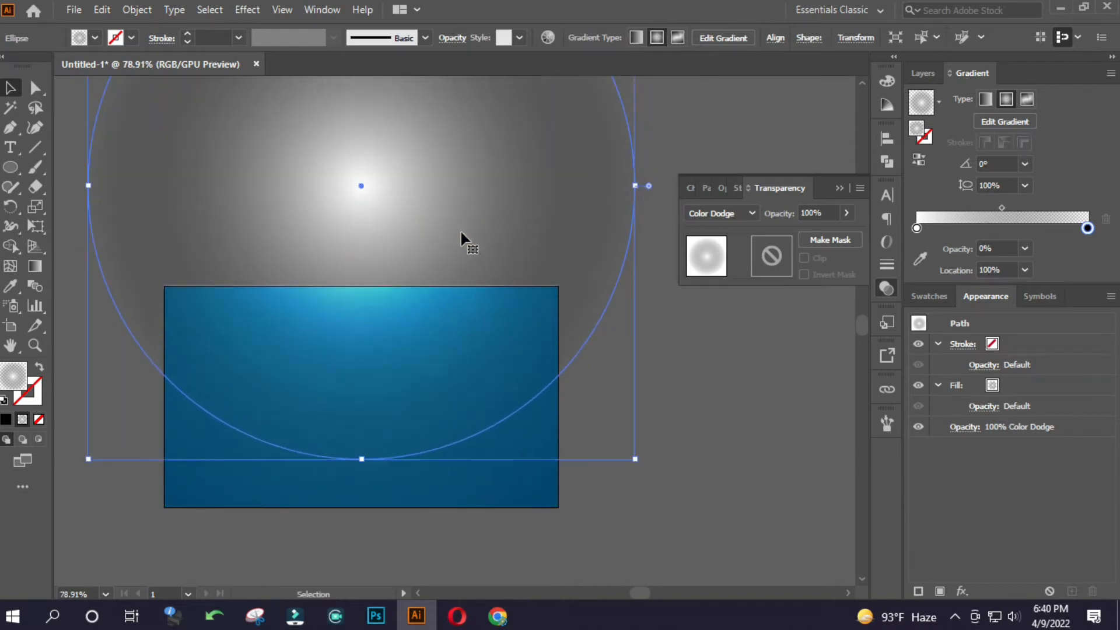
drag(639, 464, 672, 472)
drag(552, 380, 564, 365)
Duplicate the glow circle to both sides of the original so three overlapping glows span the artboard's upper edge.
key(z)
click(299, 356)
drag(465, 379, 465, 299)
drag(448, 303, 331, 303)
drag(410, 308, 282, 339)
drag(299, 188, 495, 174)
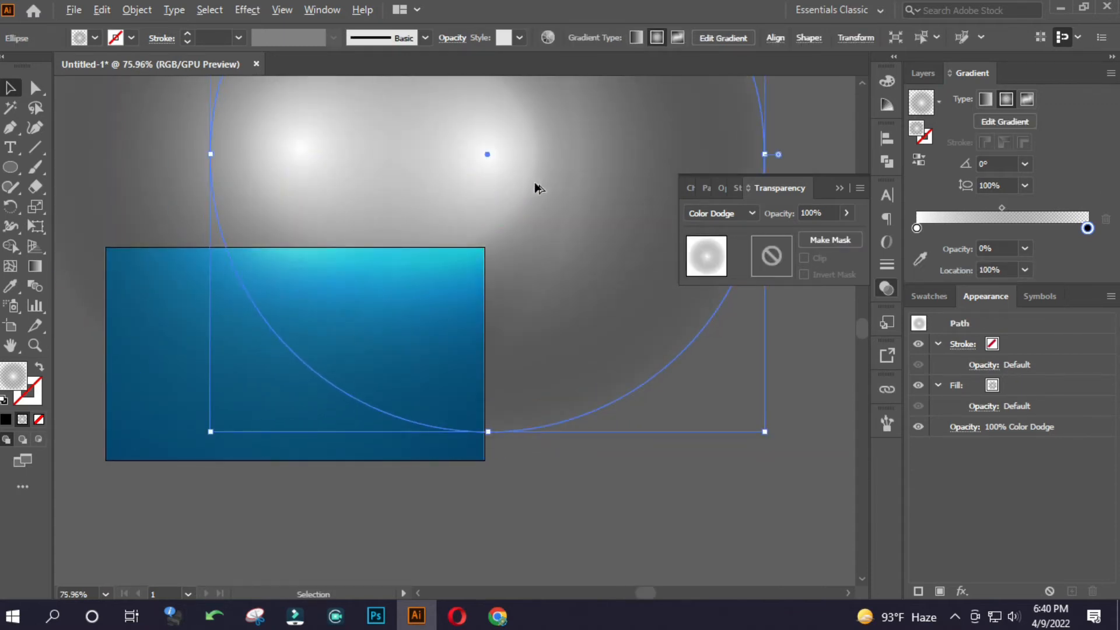
drag(505, 214, 213, 211)
drag(141, 198, 106, 172)
Preview the background in Save for Web as a maximum-quality JPEG, then leave without saving.
key(ctrl+alt+shift+s)
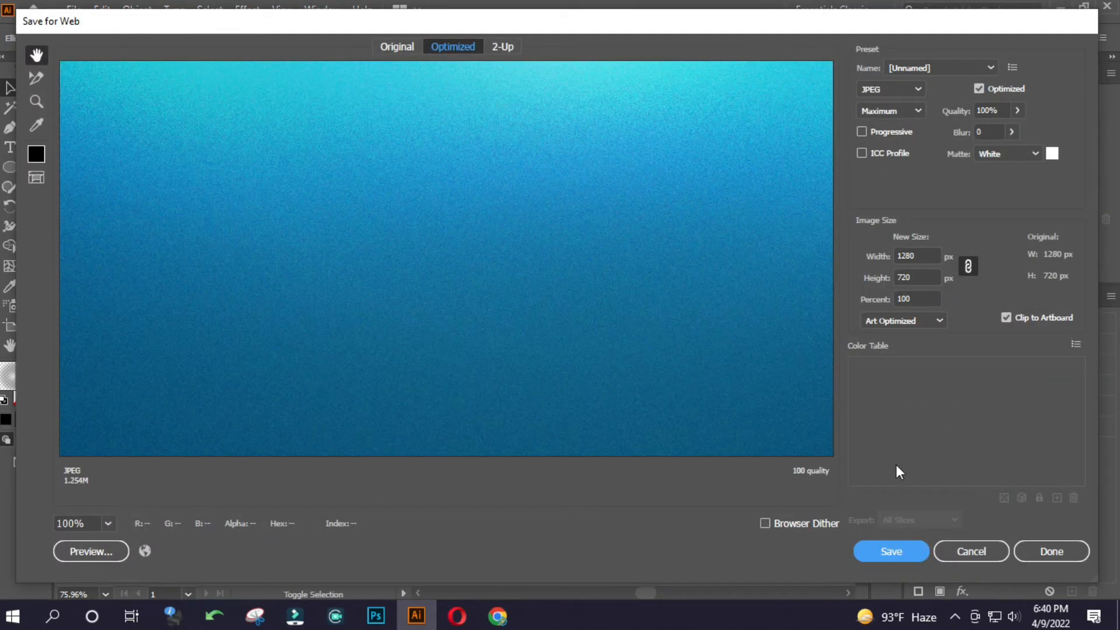
click(954, 557)
click(611, 487)
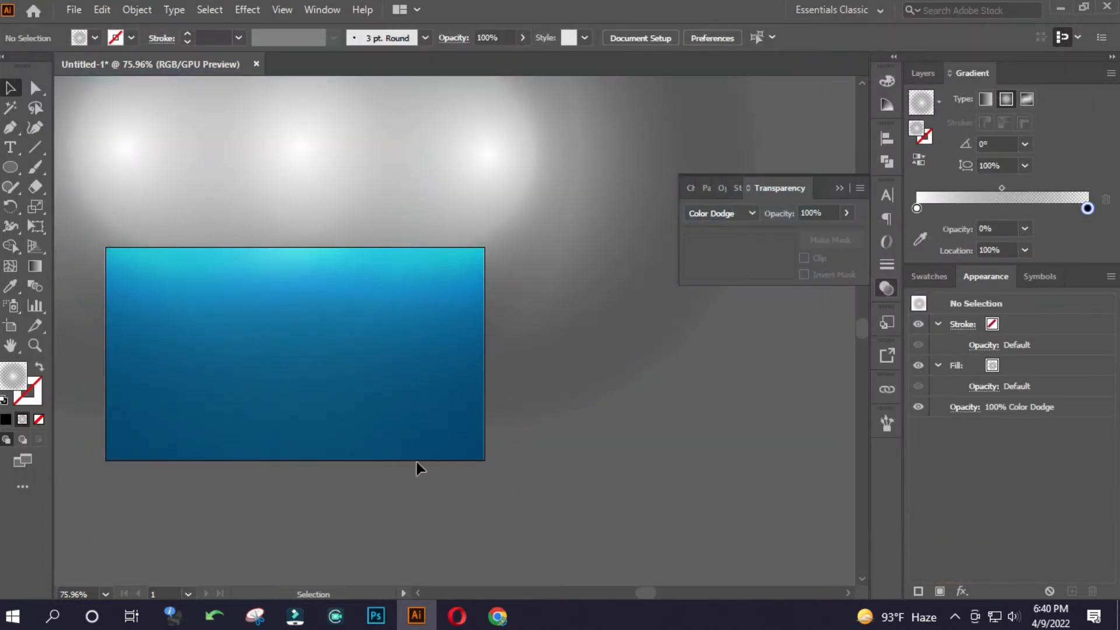
Group the three glow circles and lock the group.
drag(83, 131, 85, 130)
right_click(200, 155)
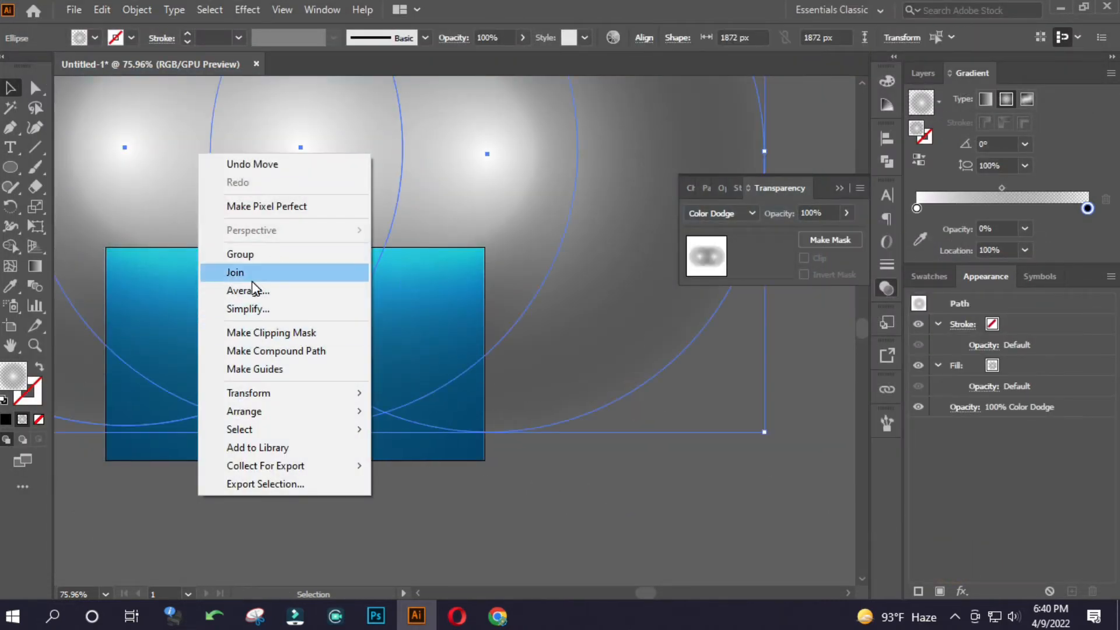
click(253, 253)
right_click(261, 196)
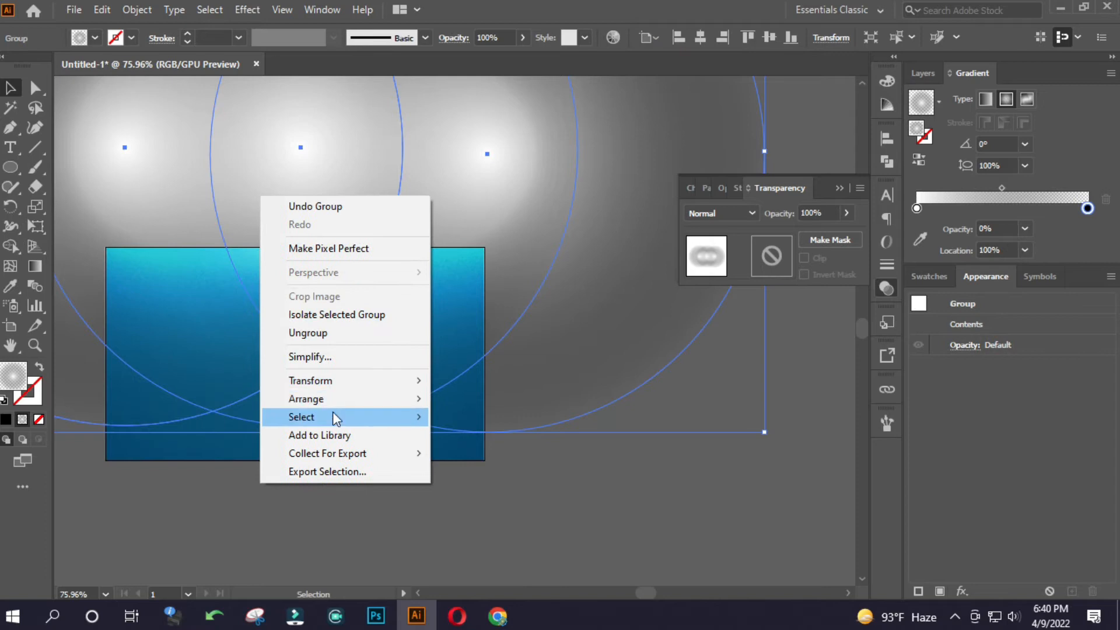
click(466, 520)
click(445, 355)
key(ctrl+2)
drag(270, 406, 401, 338)
drag(367, 395, 430, 381)
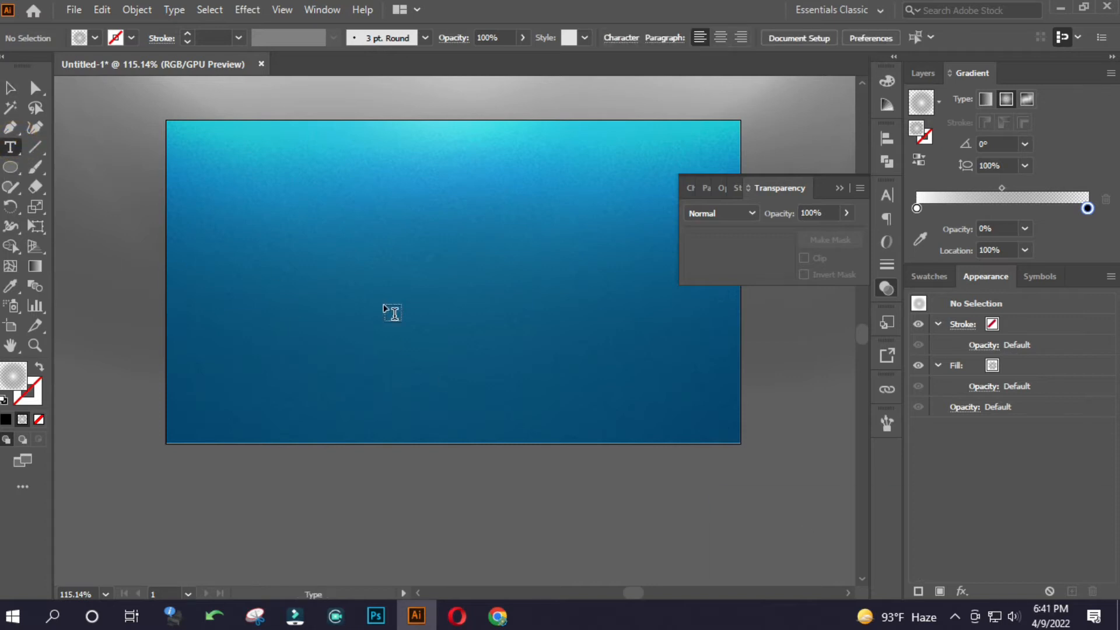
Add the text "Good" to the middle of the artboard and enlarge it to about 261 pt.
click(383, 304)
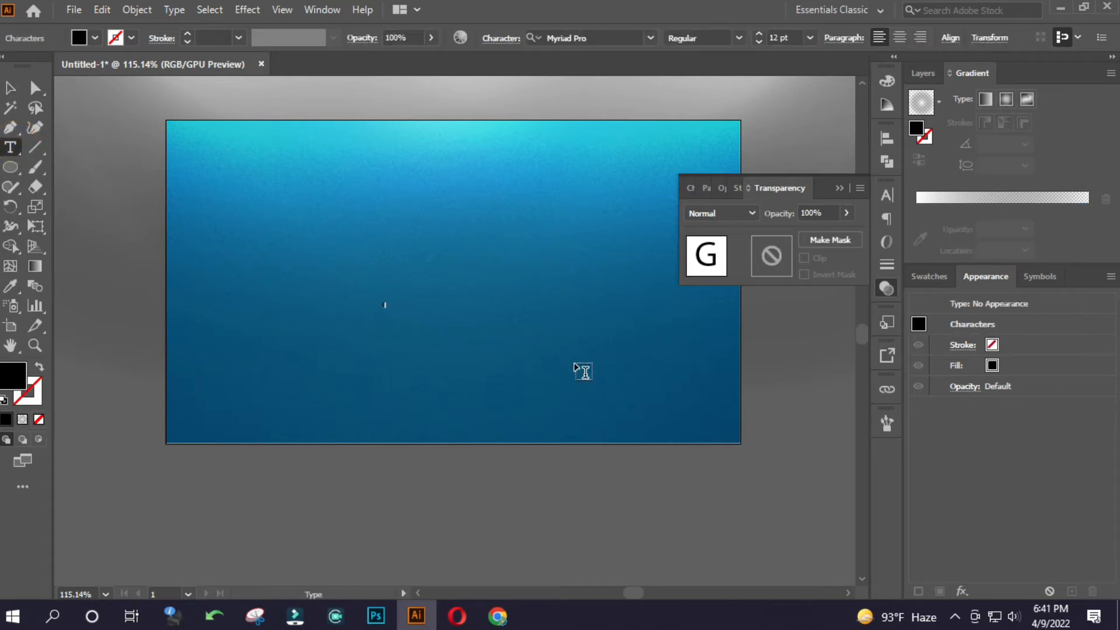
click(16, 87)
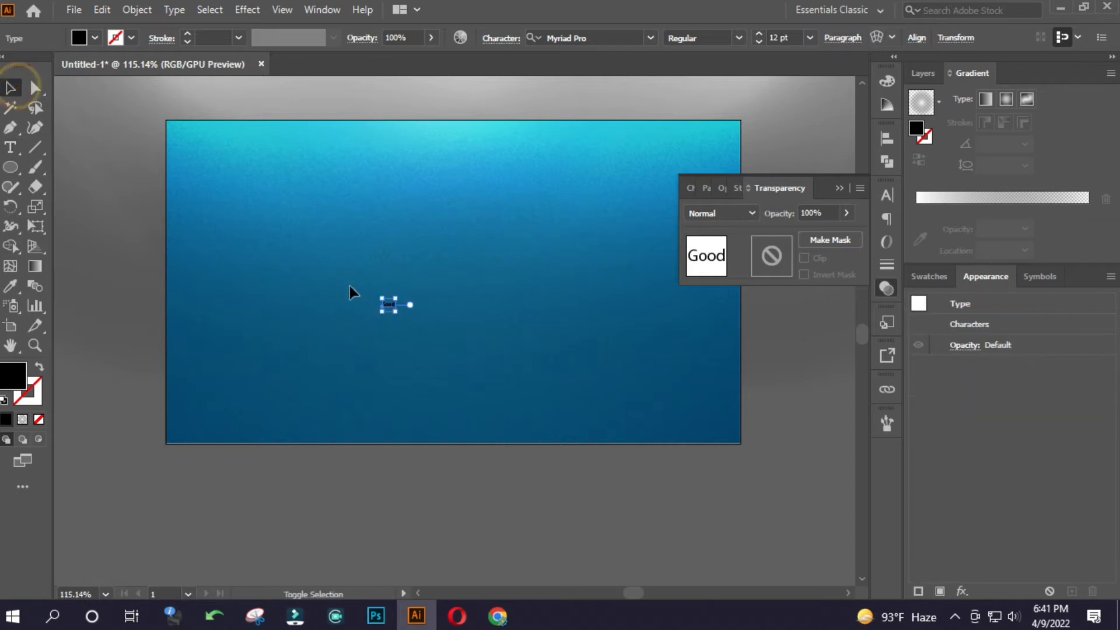
drag(396, 310, 761, 405)
drag(485, 304, 593, 294)
Set the font of the "Good" text to Montserrat Black.
click(573, 35)
text(mo)
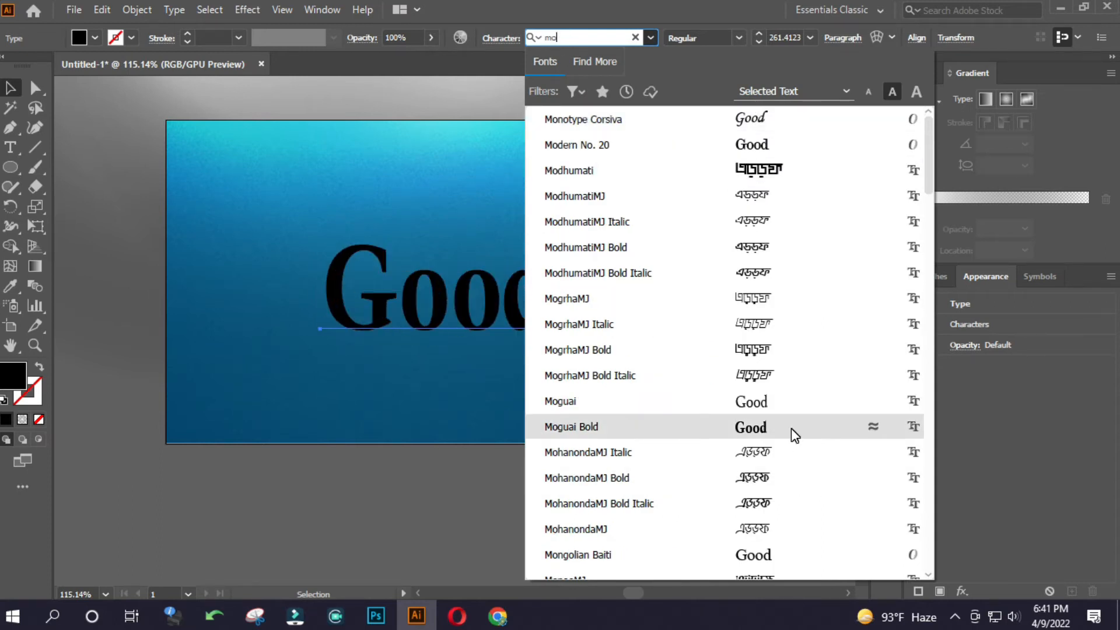
scroll(791, 428, down, 4)
scroll(758, 403, down, 5)
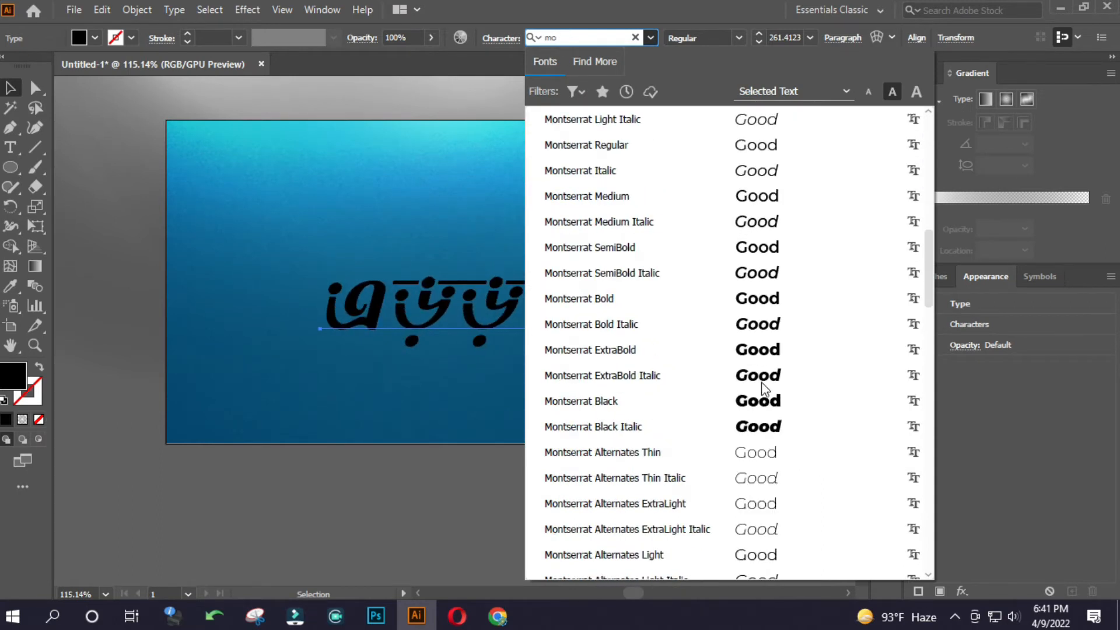
click(761, 400)
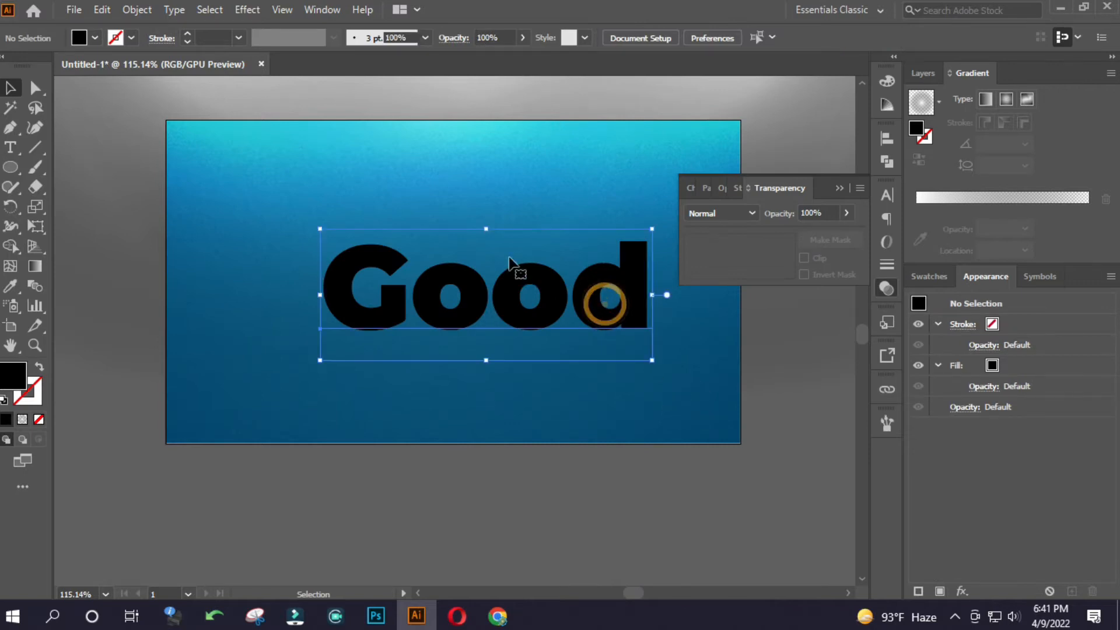
Enlarge the "Good" text to about 278 pt and move it closer to the middle of the artboard.
drag(486, 229, 485, 219)
click(500, 201)
drag(523, 294, 450, 340)
key(ctrl+space)
key(space)
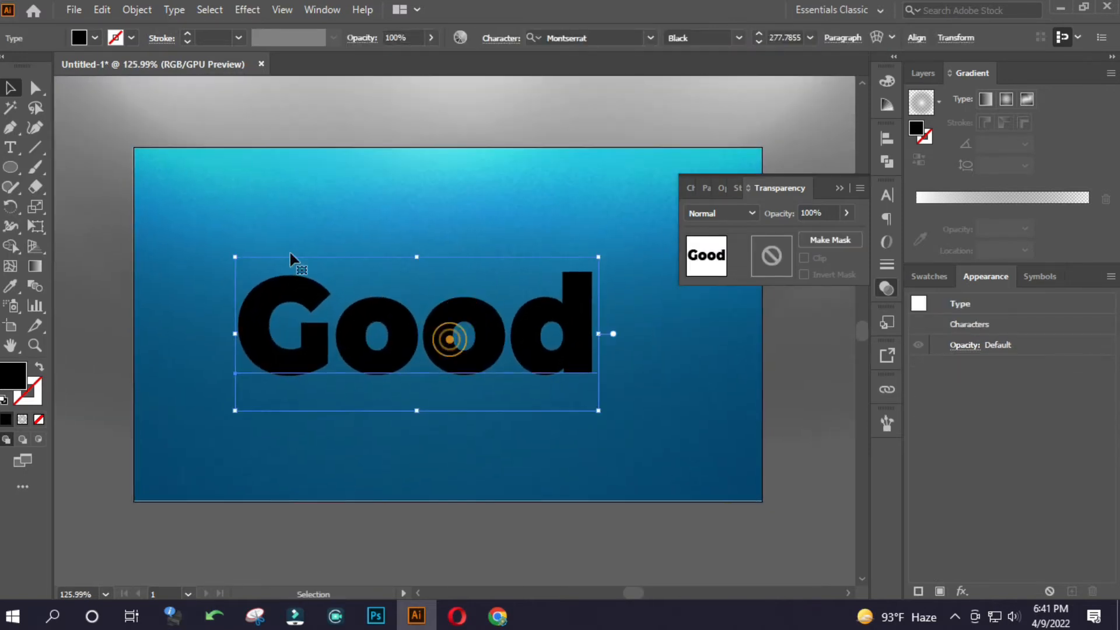
Fill the "Good" text with light blue.
click(94, 38)
click(111, 82)
click(436, 217)
click(436, 217)
click(498, 337)
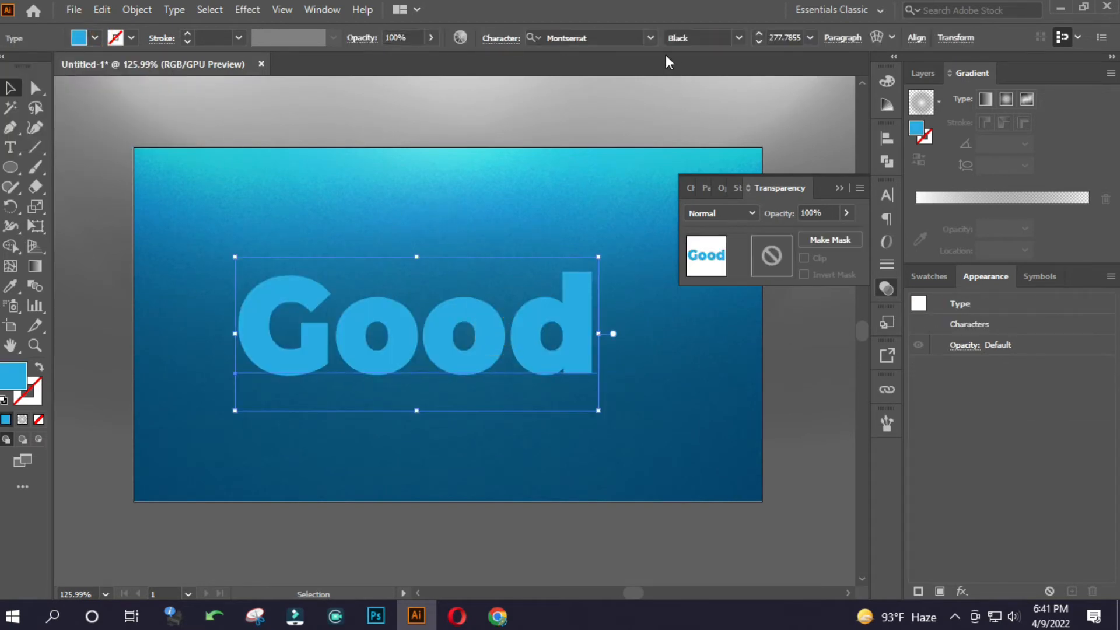
Set the text's paragraph alignment to centered and center the text horizontally and vertically on the artboard.
click(844, 39)
click(712, 67)
click(888, 138)
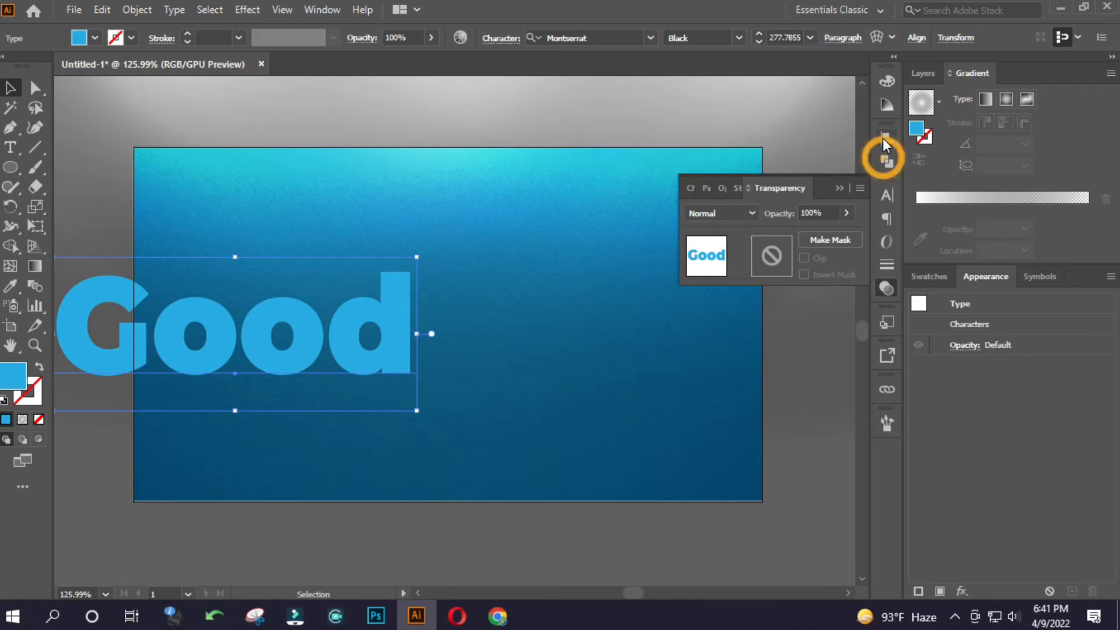
click(723, 175)
click(824, 175)
click(690, 359)
click(593, 325)
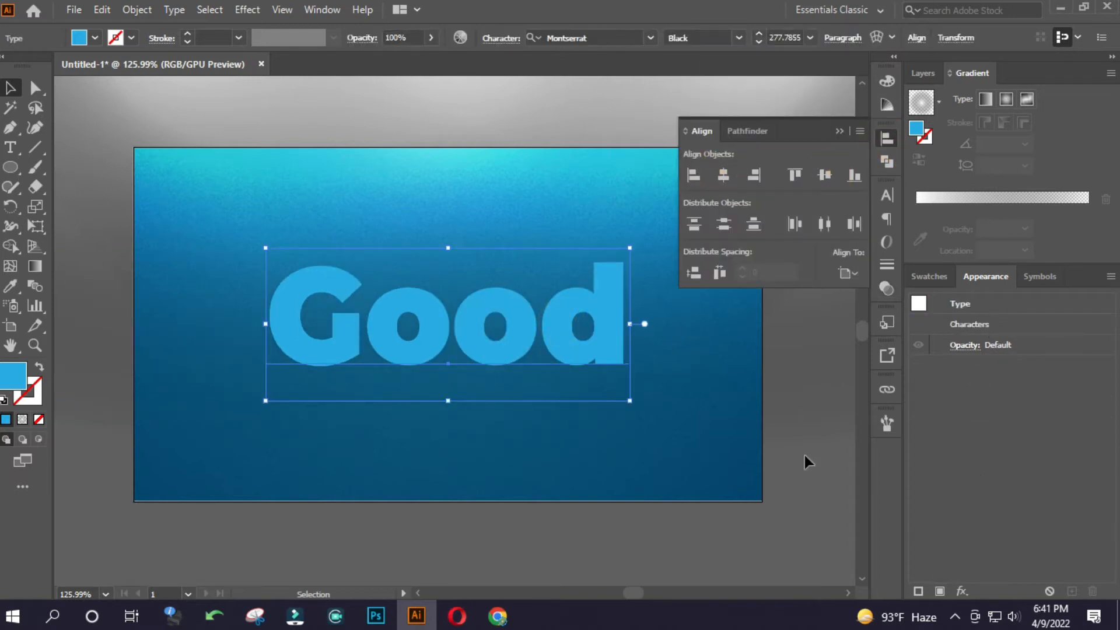
Add a new fill to the text's appearance and color it light blue.
click(314, 8)
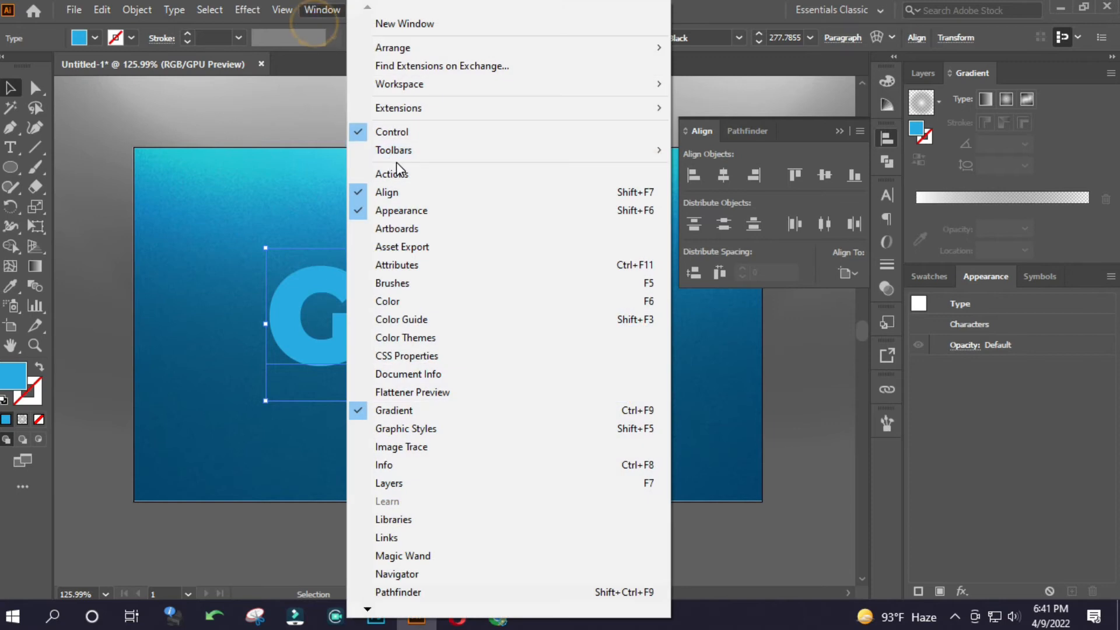
click(409, 210)
click(314, 9)
click(405, 208)
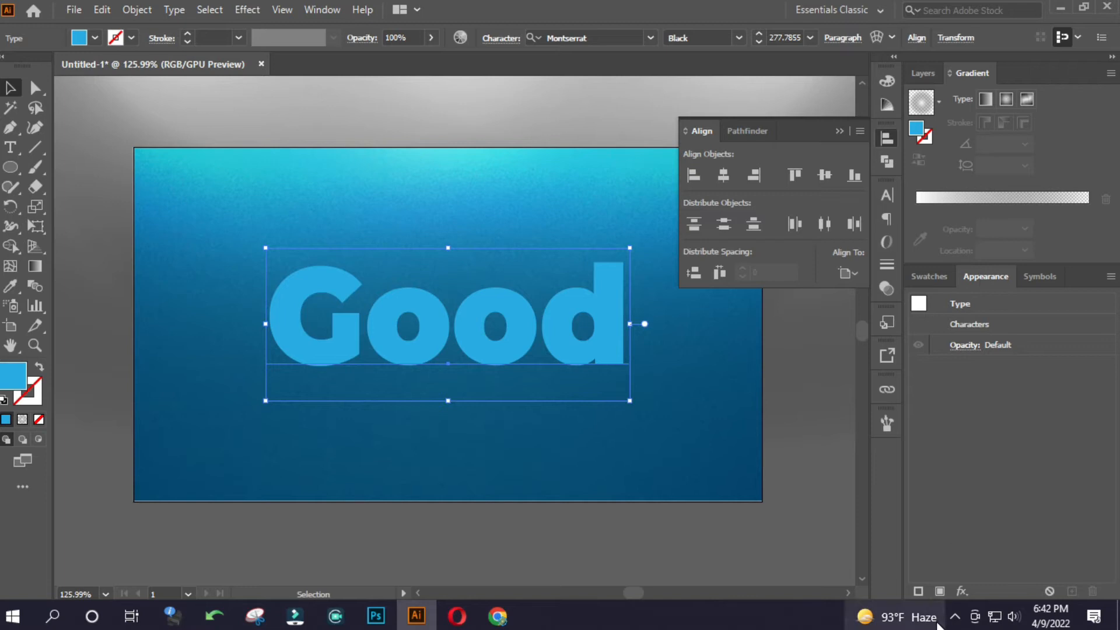
click(940, 591)
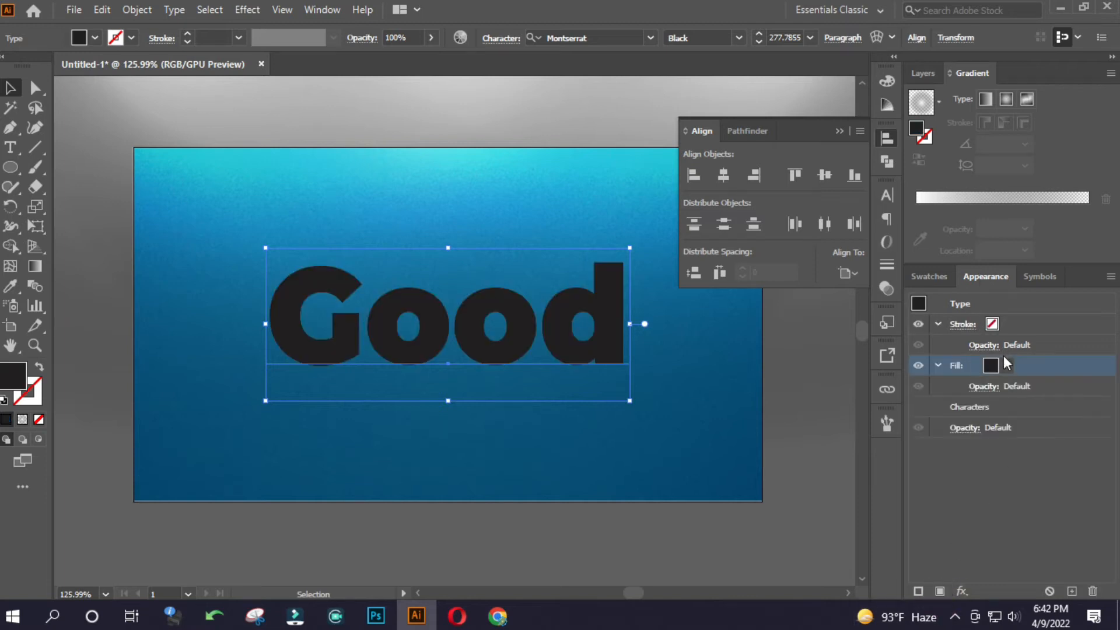
click(1003, 365)
click(936, 405)
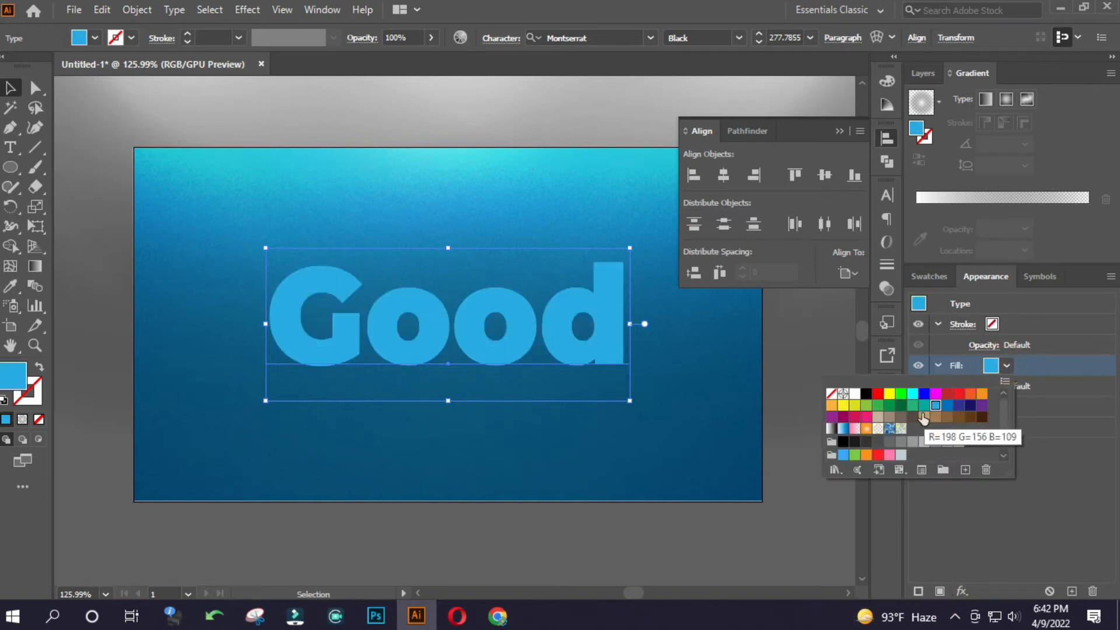
Apply a Drop Shadow to the new fill in Multiply mode with 75% opacity, 7 px offsets and a blur above 10 px.
click(960, 591)
mouse_move(963, 325)
click(914, 330)
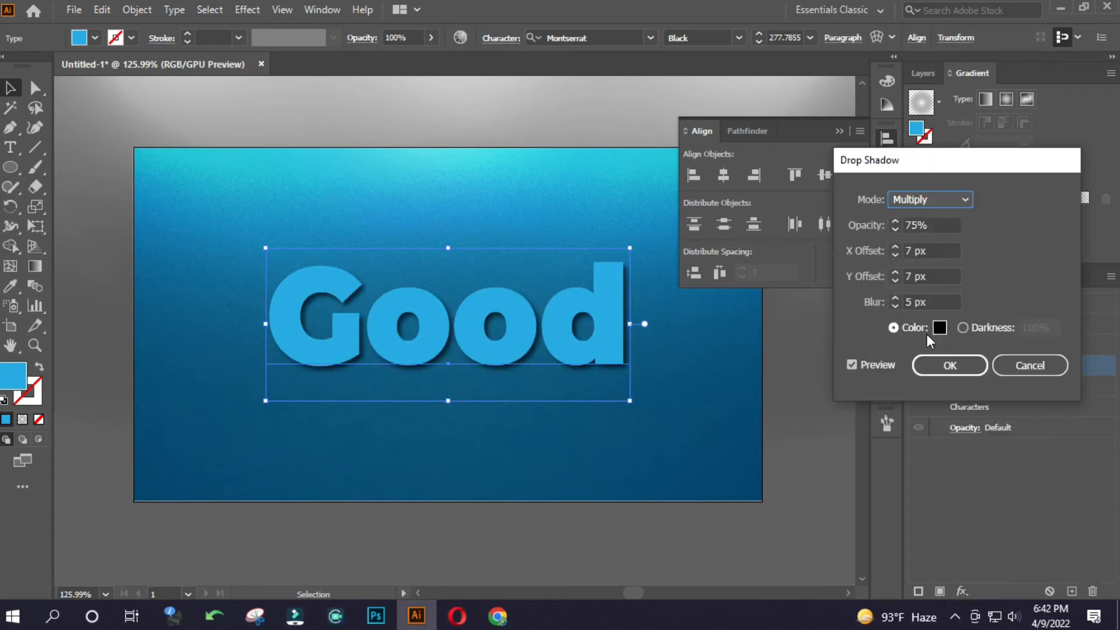
click(932, 303)
key(Up)
key(Up)
key(Up)
key(Up)
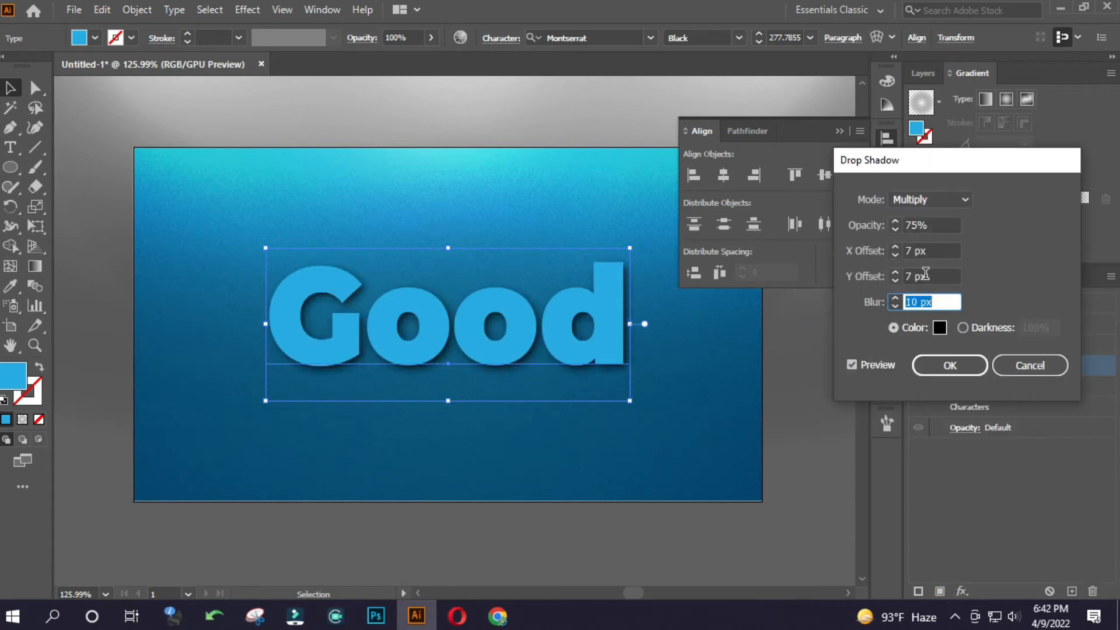
click(925, 274)
click(928, 302)
key(Up)
key(Up)
key(Up)
key(Up)
key(Up)
key(Up)
click(932, 365)
click(742, 392)
key(ctrl+space)
drag(358, 378, 449, 333)
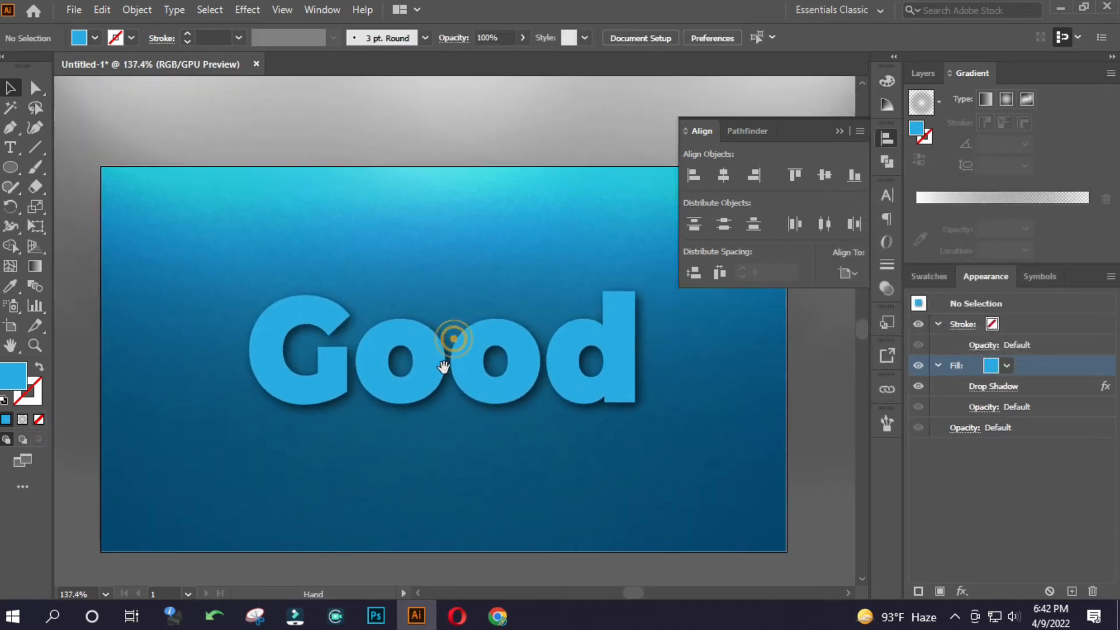
click(450, 333)
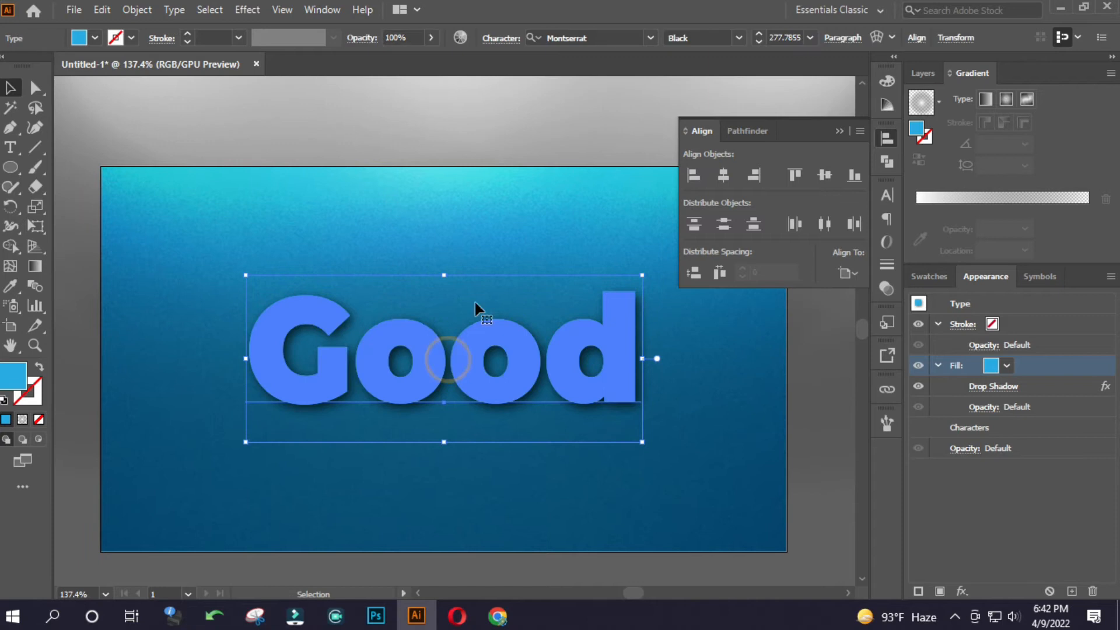
click(747, 368)
click(500, 367)
drag(500, 367, 498, 435)
key(ctrl+z)
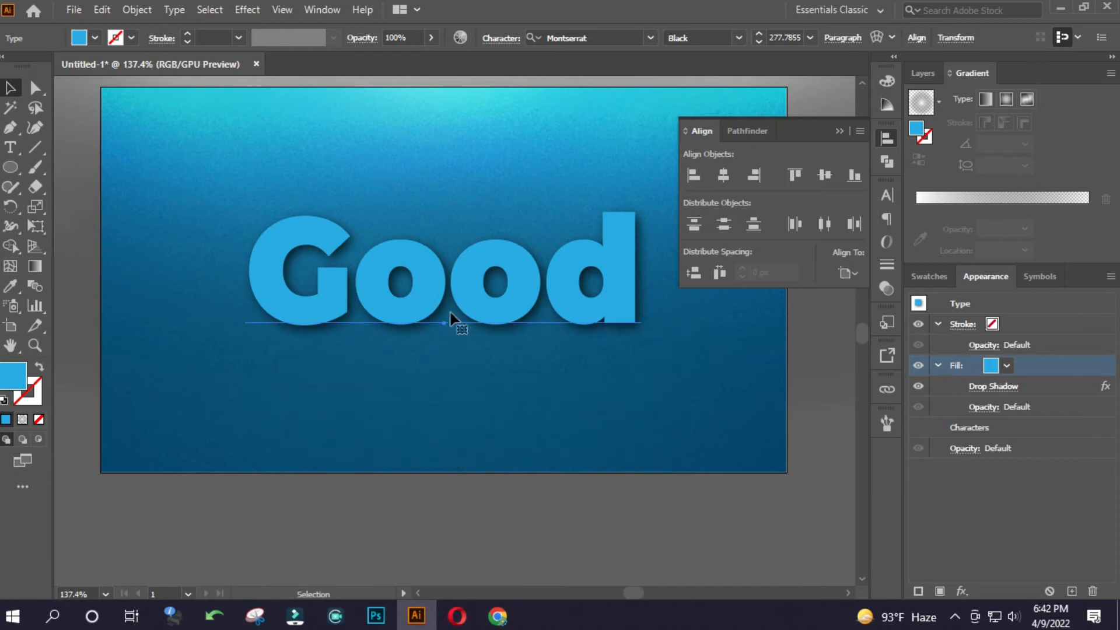
right_click(438, 264)
Copy and paste the "Good" text, and place the copy below the original.
click(102, 9)
click(159, 86)
click(91, 11)
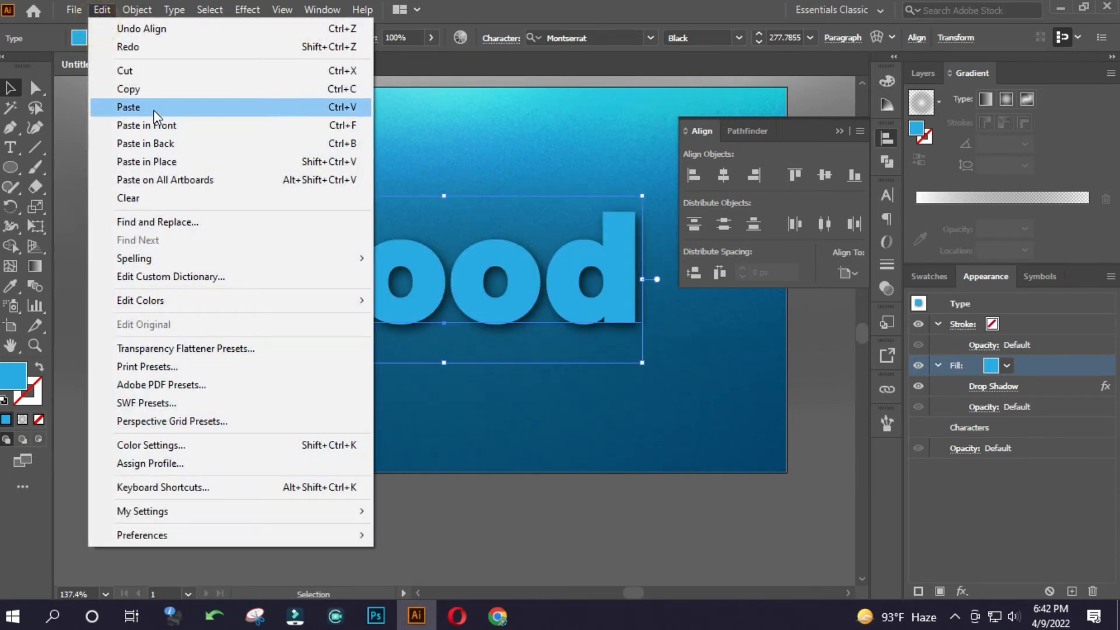
click(159, 89)
key(ctrl+v)
drag(374, 339, 475, 438)
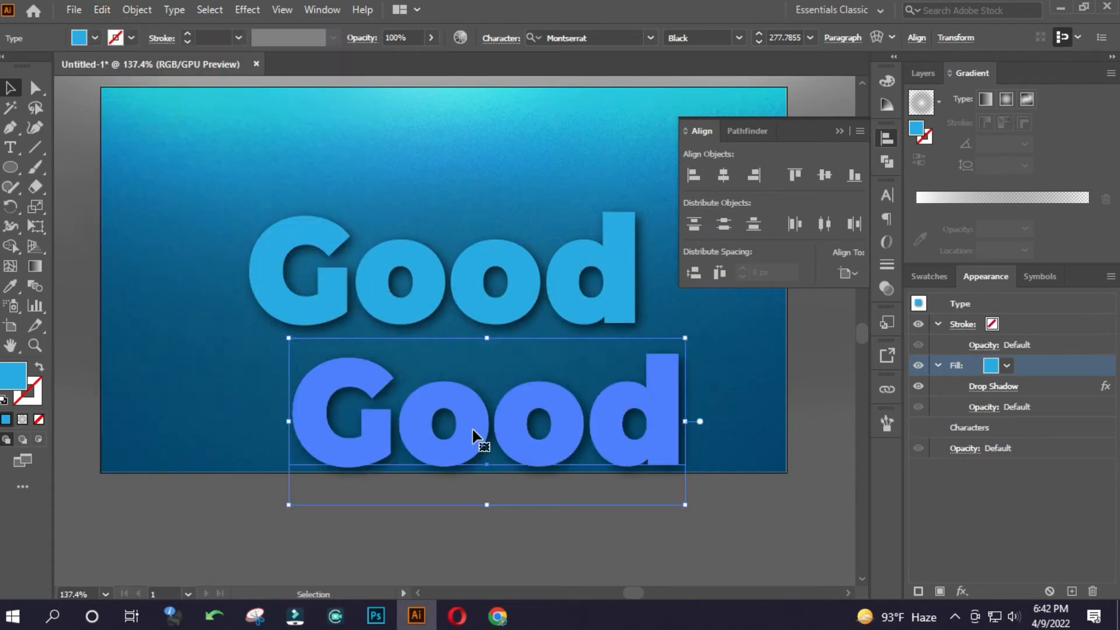
Remove the drop shadow and the added fill and stroke from the lower copy's appearance.
click(40, 367)
click(40, 367)
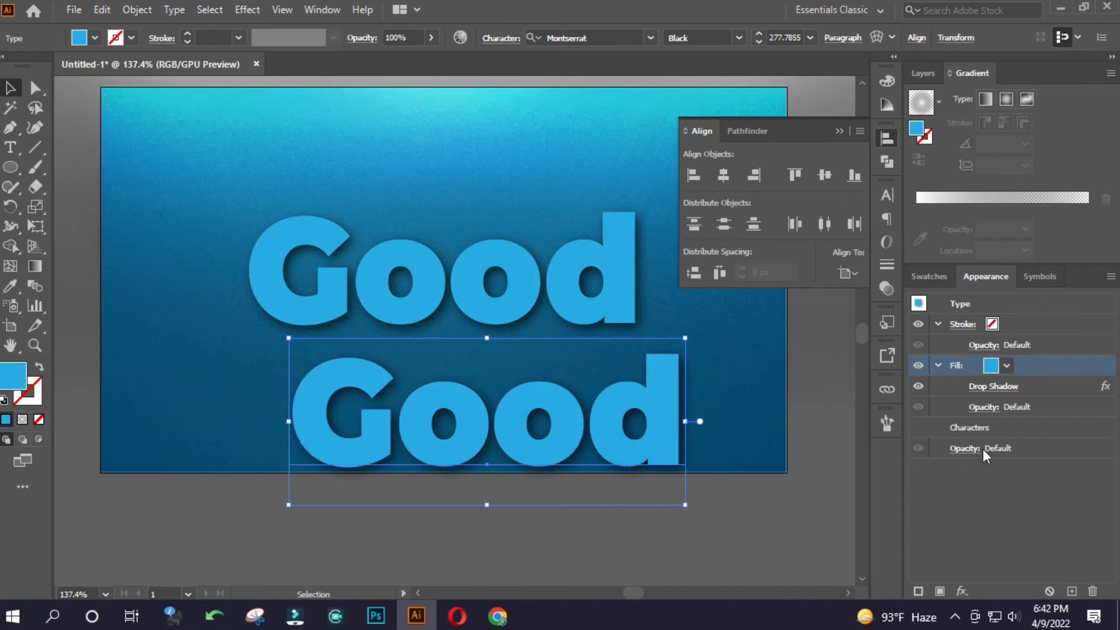
click(1021, 387)
click(1093, 591)
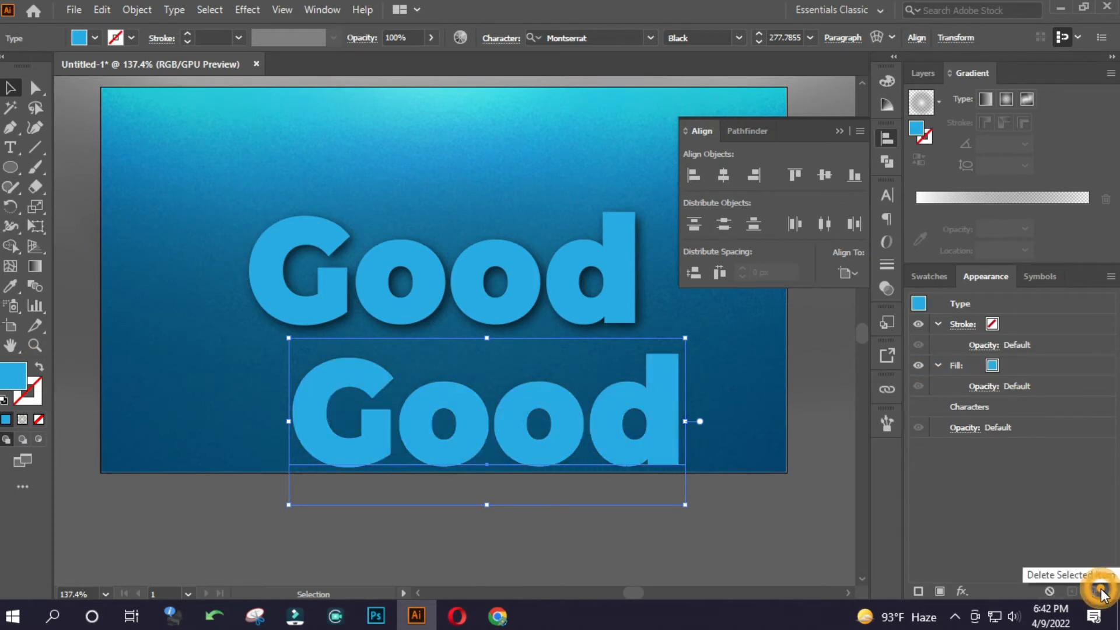
click(40, 368)
click(29, 391)
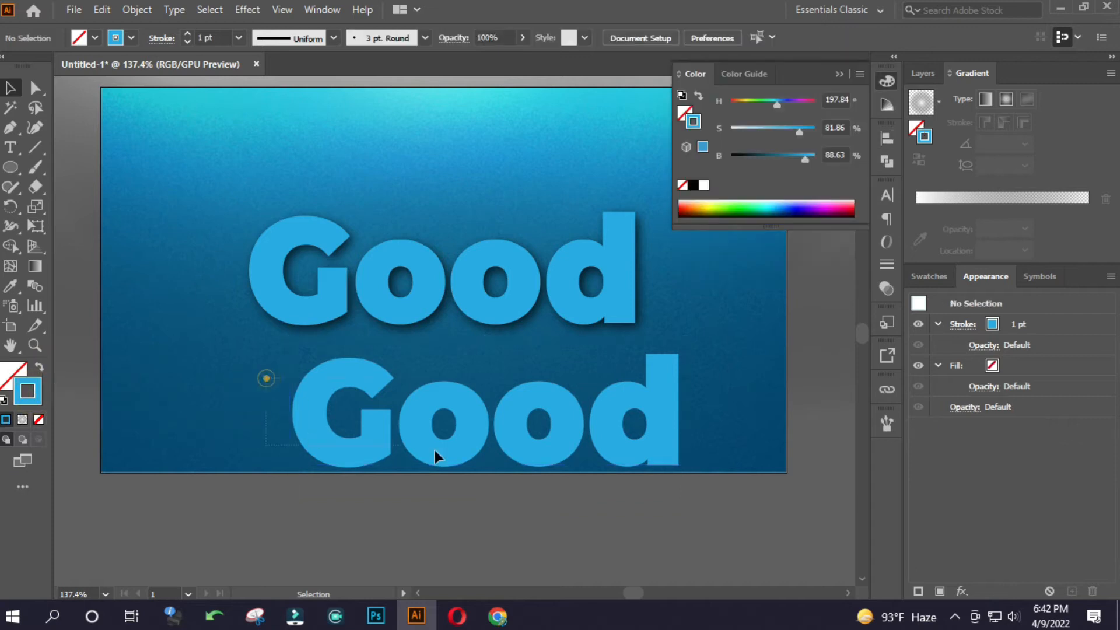
click(1044, 325)
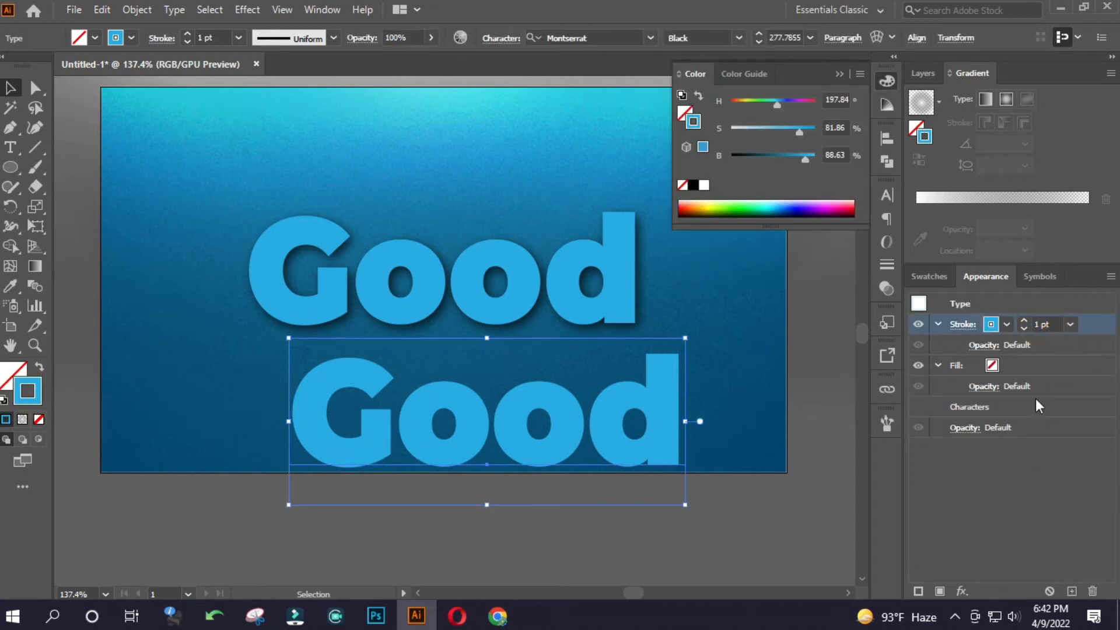
click(1038, 362)
click(1092, 591)
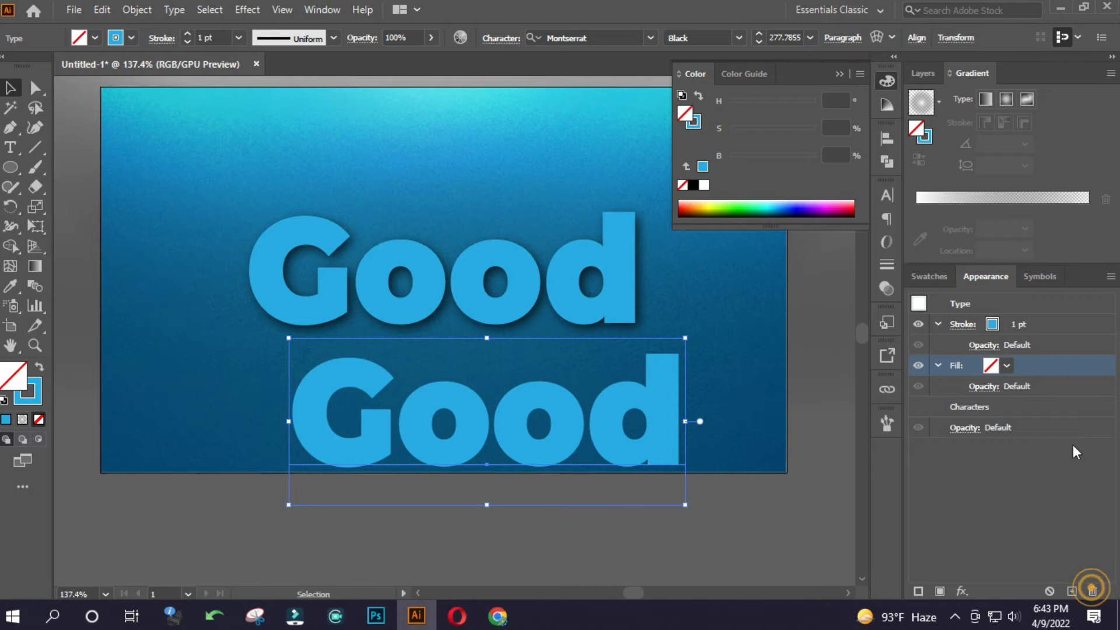
click(1093, 591)
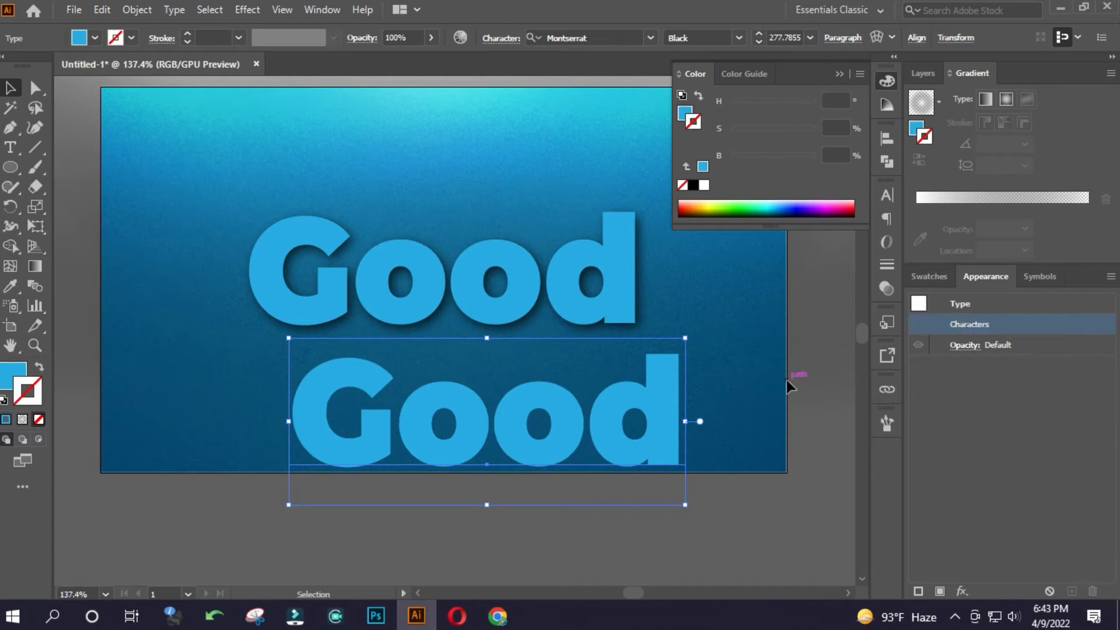
Swap the lower copy's fill and stroke so only a blue outline remains, and set the stroke weight to 3 pt.
click(39, 368)
click(118, 390)
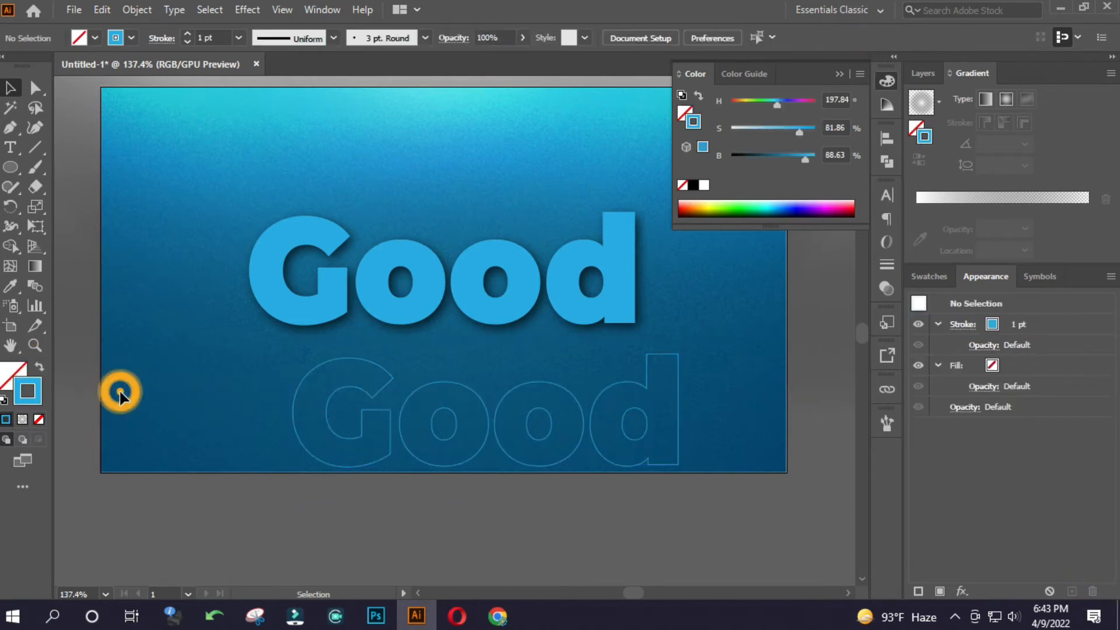
click(478, 415)
scroll(205, 36, up, 2)
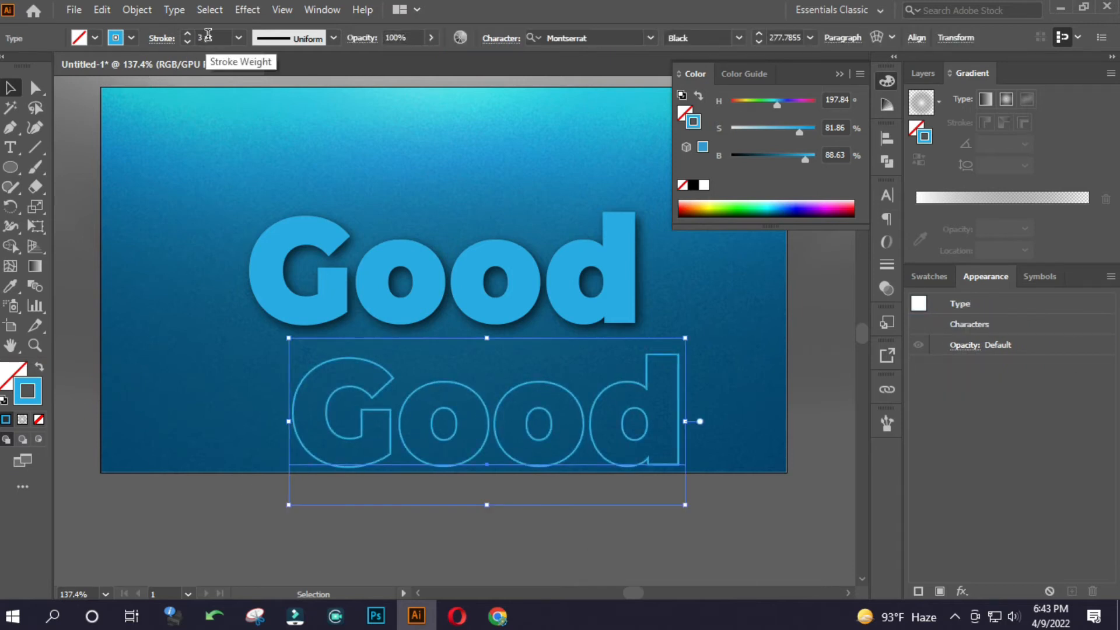
Move the outlined copy over the original "Good" text, horizontally in line with it.
drag(389, 420, 346, 267)
click(343, 163)
scroll(267, 175, up, 3)
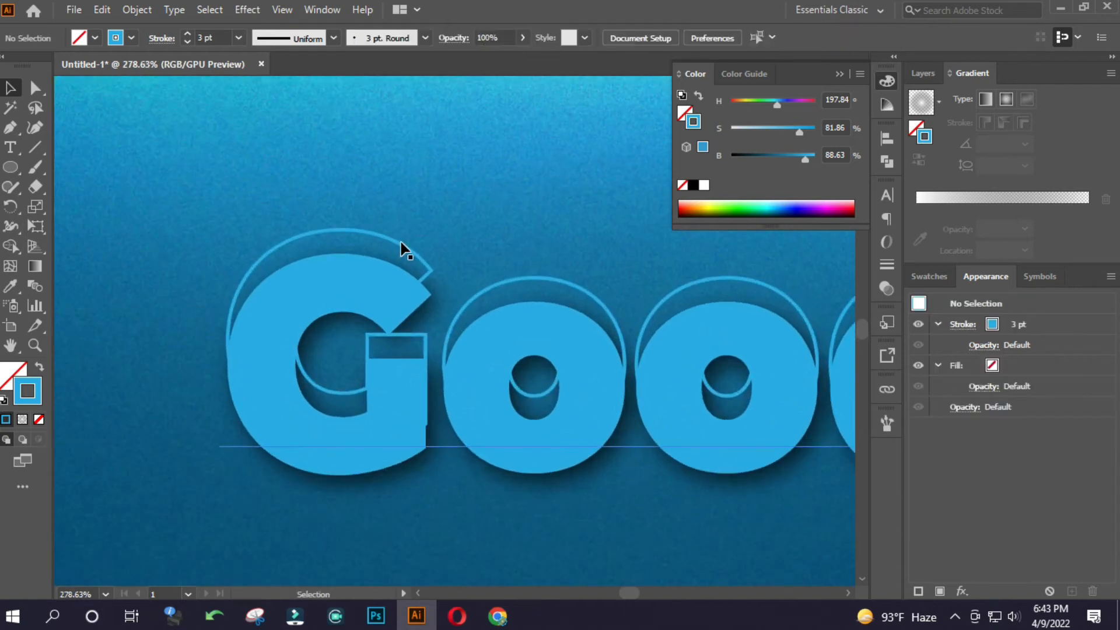
click(403, 246)
key(ctrl+z)
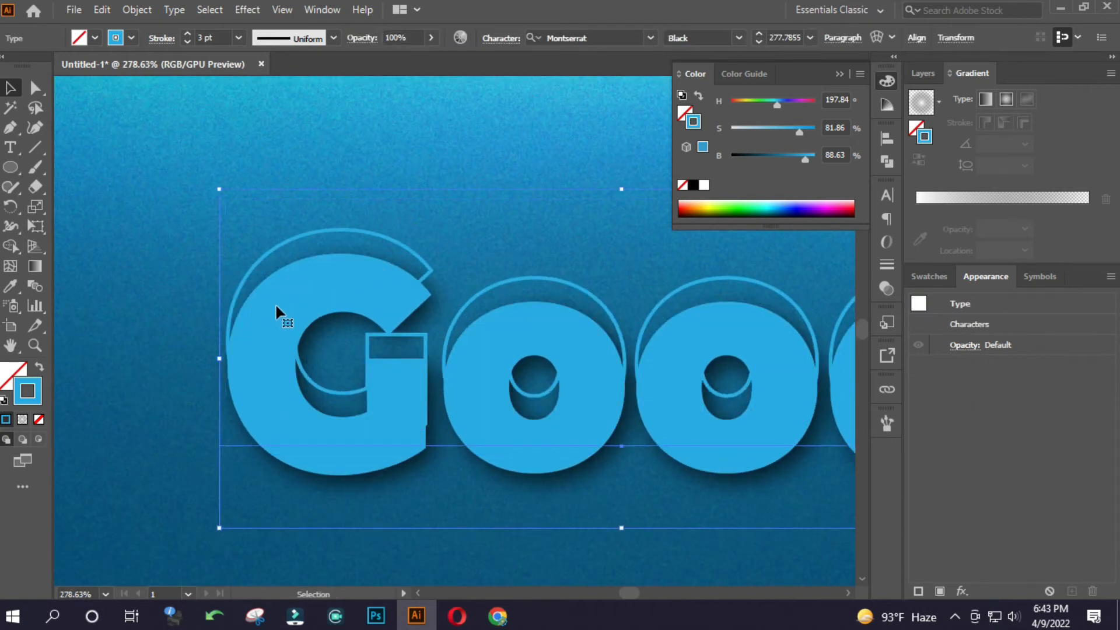
key(ctrl+shift+a)
drag(319, 251, 358, 331)
drag(360, 396, 325, 288)
mouse_move(424, 295)
mouse_down()
mouse_move(174, 292)
mouse_move(413, 290)
mouse_up()
key(ctrl+z)
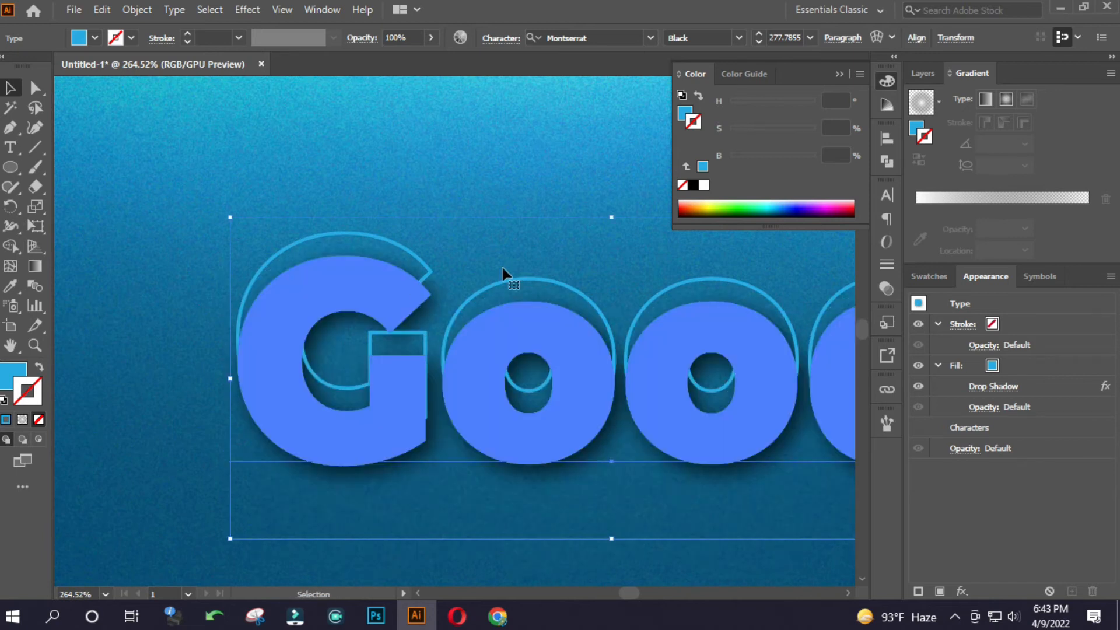
drag(476, 256, 282, 257)
drag(448, 298, 335, 325)
Unlock the background objects and center the outlined copy vertically on the artboard.
key(ctrl+a)
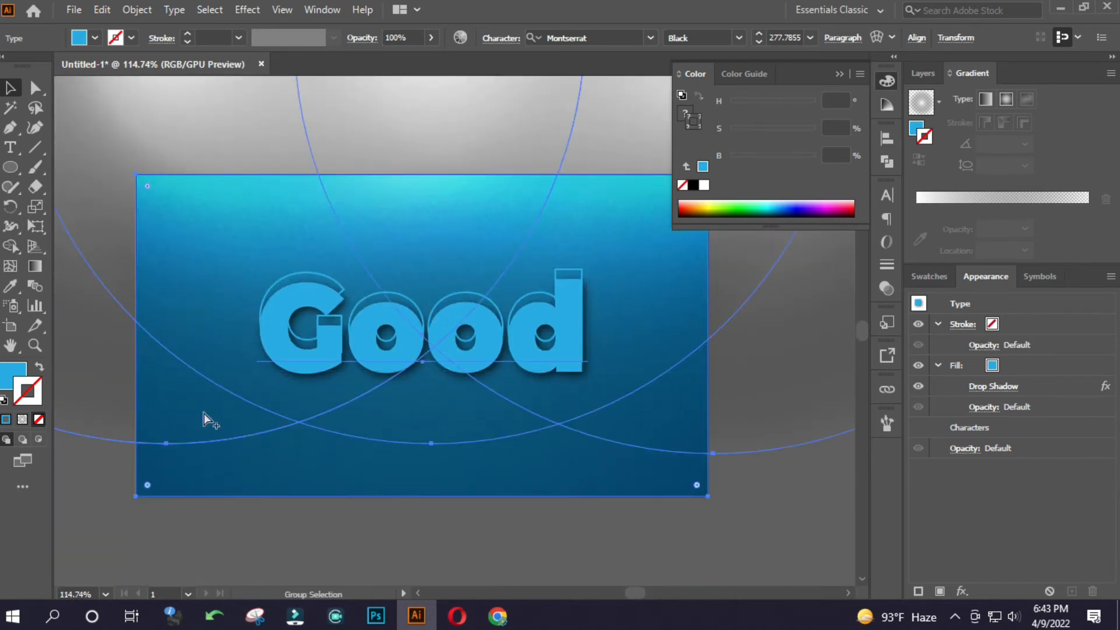
click(574, 546)
click(460, 362)
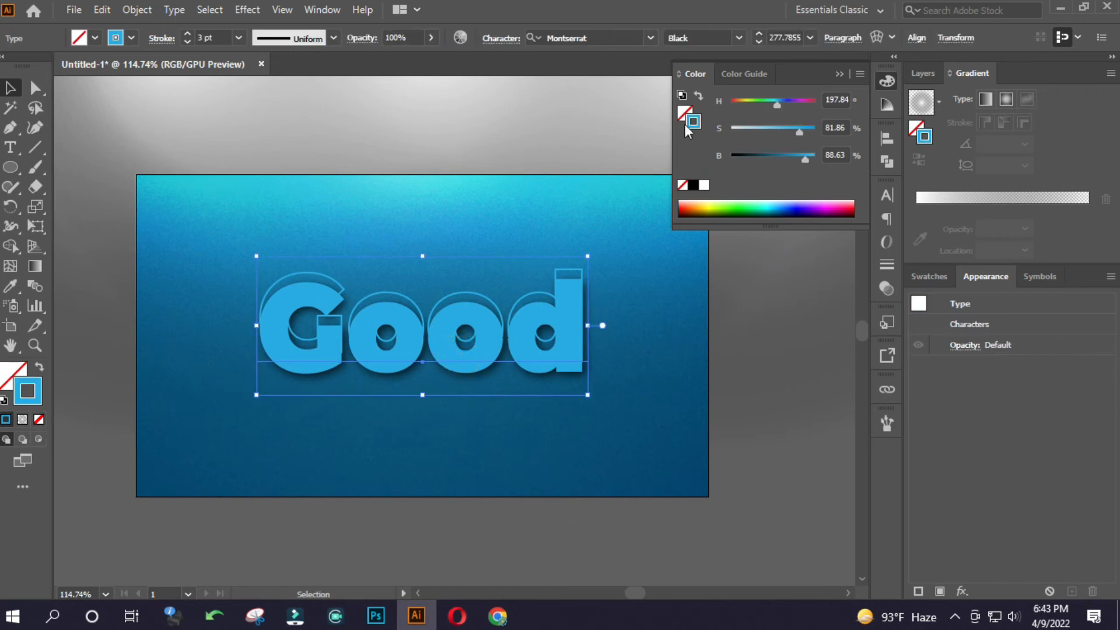
click(830, 43)
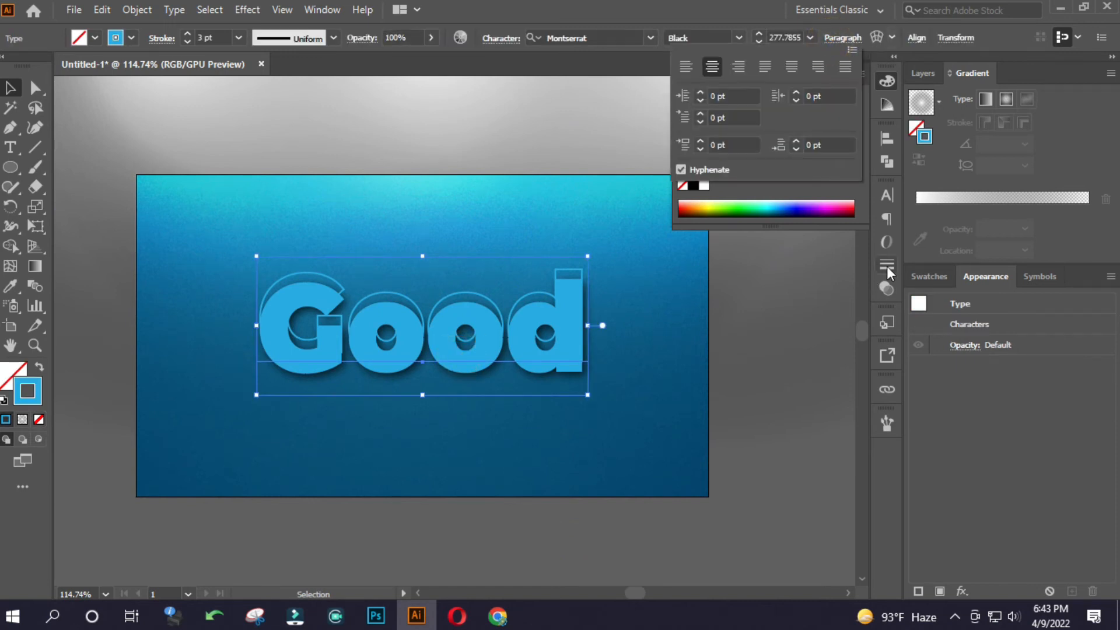
click(884, 153)
click(886, 138)
click(823, 176)
Lock the background objects and select the outlined copy of the text.
drag(148, 530, 75, 224)
key(ctrl+2)
key(ctrl+space)
drag(409, 265, 525, 315)
click(442, 370)
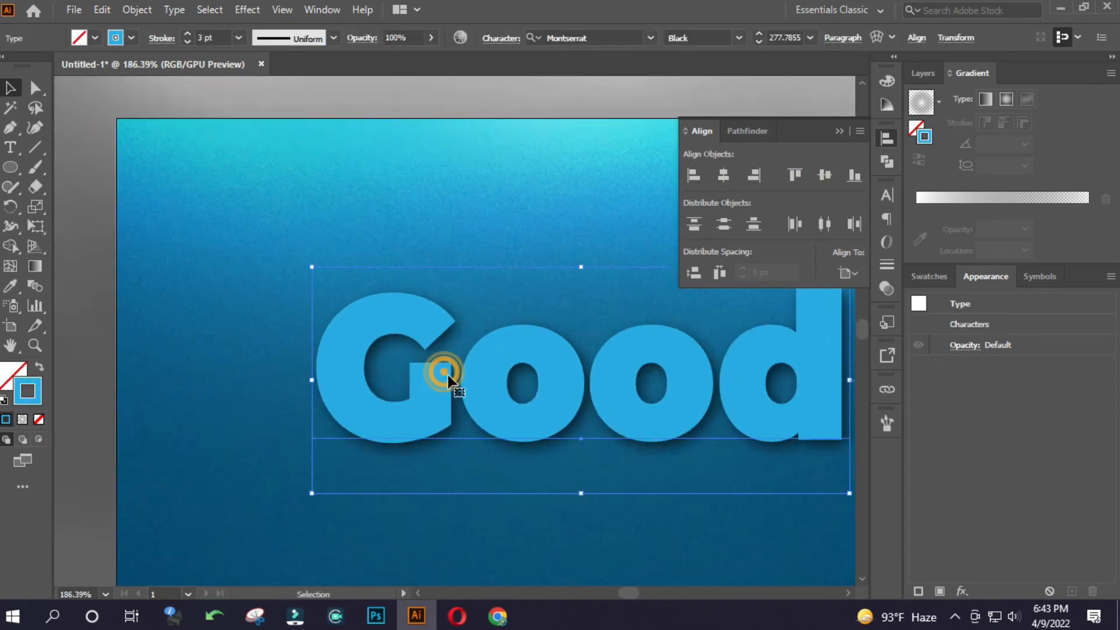
Nudge the outlined copy until it sits slightly offset to the right of the filled "Good" text.
key(alt+Down)
key(alt+Down)
key(alt+Down)
key(alt+Down)
key(alt+Down)
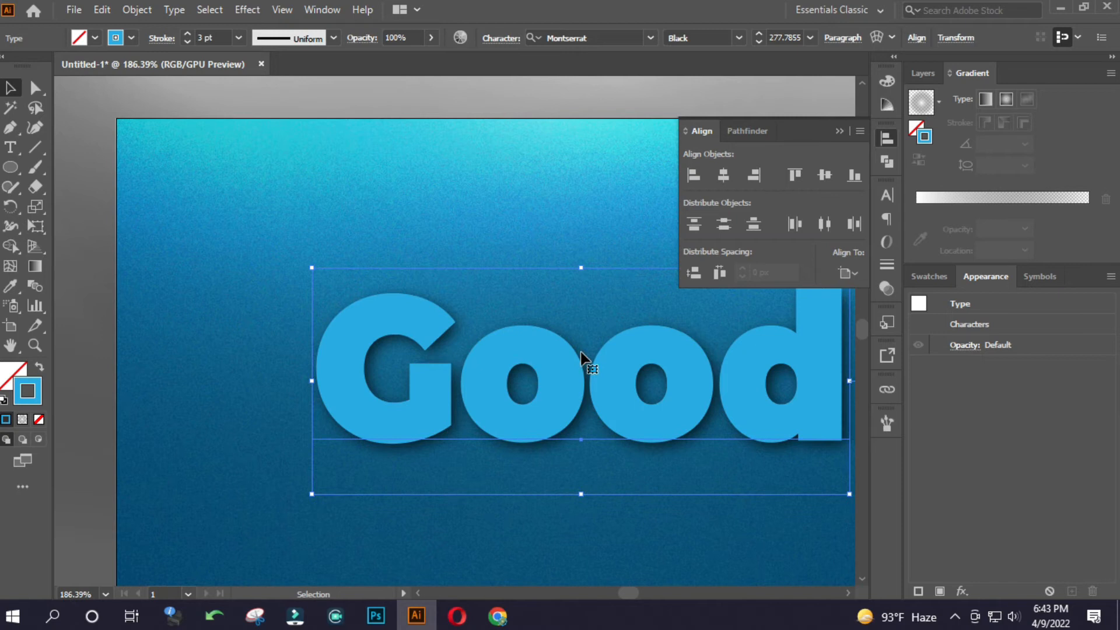
key(alt+Right)
key(alt+Right)
key(alt+Right)
key(alt+Right)
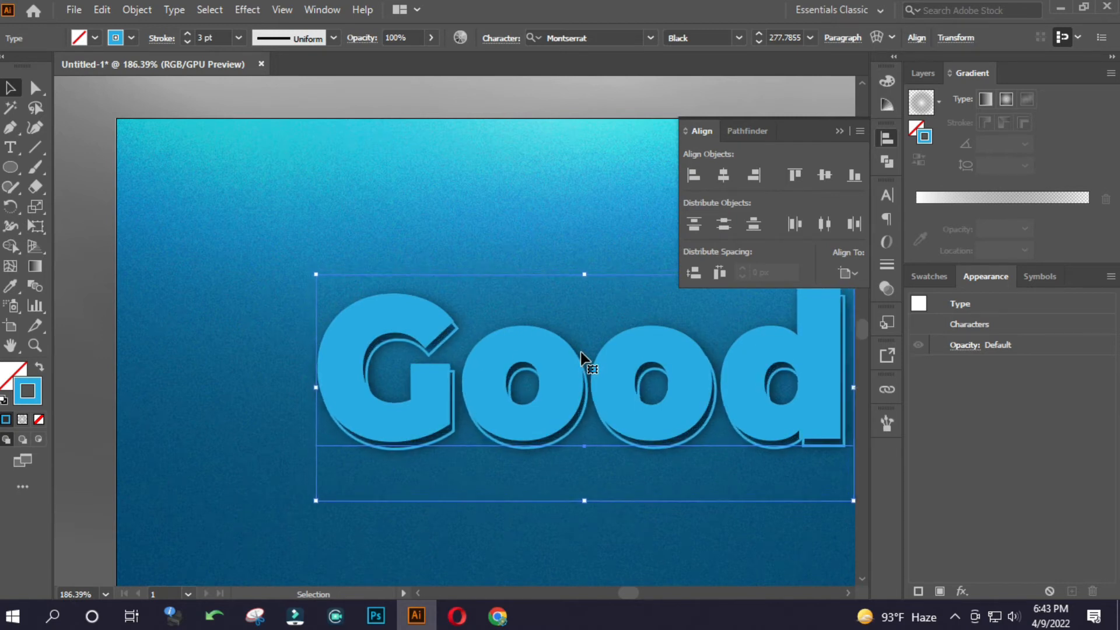
key(alt+Up)
key(alt+Up)
key(alt+Up)
key(Up)
mouse_move(581, 356)
mouse_down()
mouse_move(465, 347)
mouse_move(575, 345)
mouse_up()
key(v)
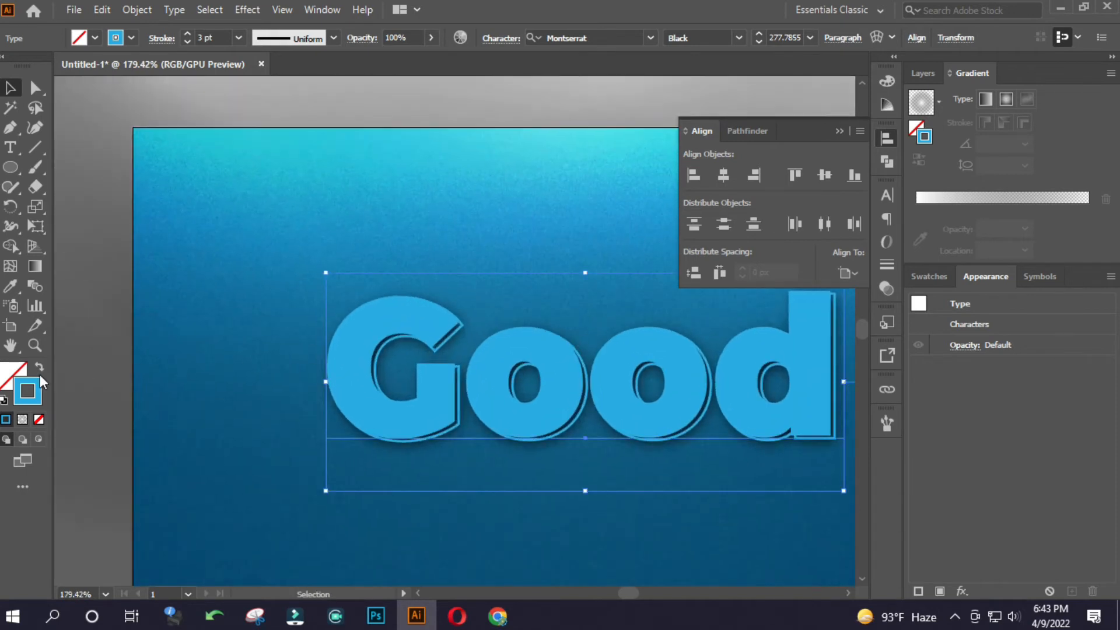
Try a near-white stroke color, #ebfaff, on the outlined copy.
double_click(25, 392)
drag(752, 214, 706, 187)
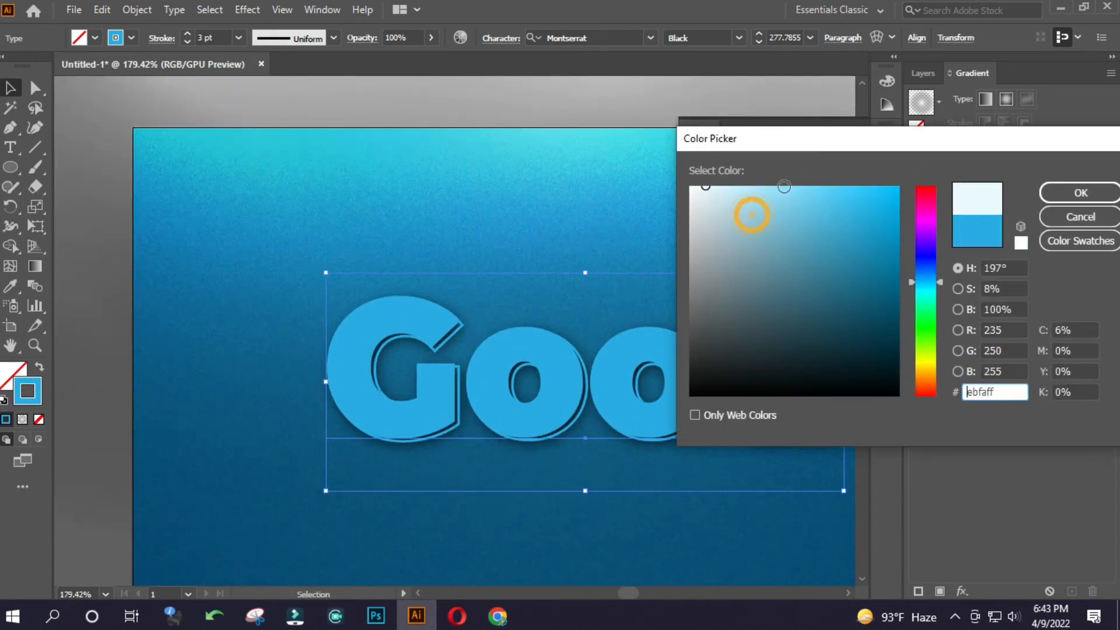
click(1059, 193)
mouse_move(490, 299)
mouse_down()
mouse_move(312, 305)
mouse_move(375, 299)
mouse_up()
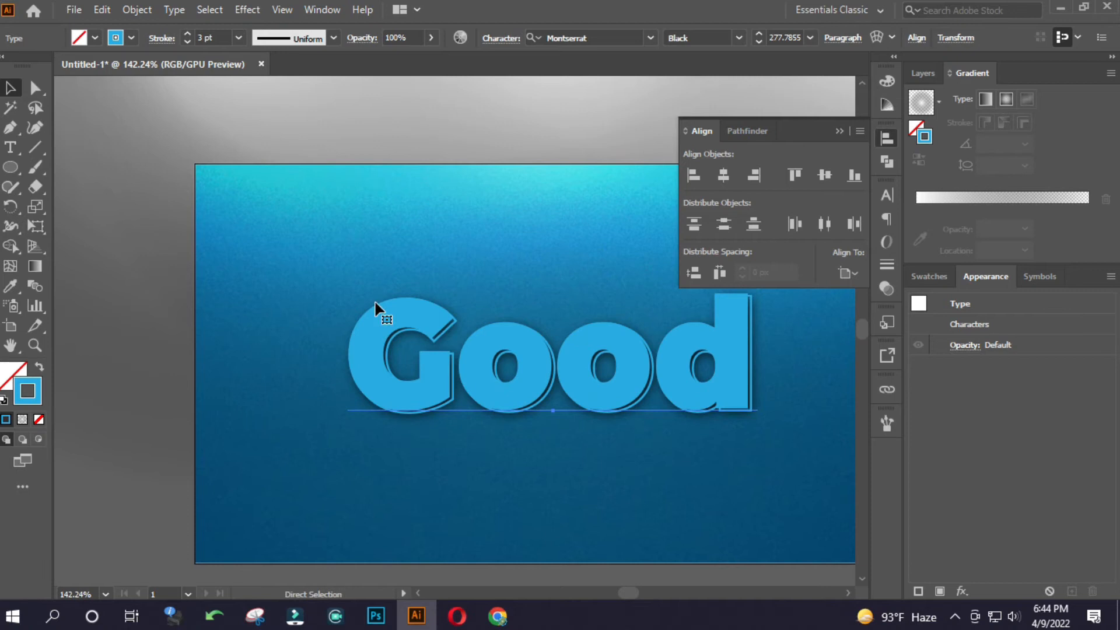
Set the outlined copy's stroke color to a lighter blue, #59cef7.
double_click(22, 389)
drag(809, 205, 818, 196)
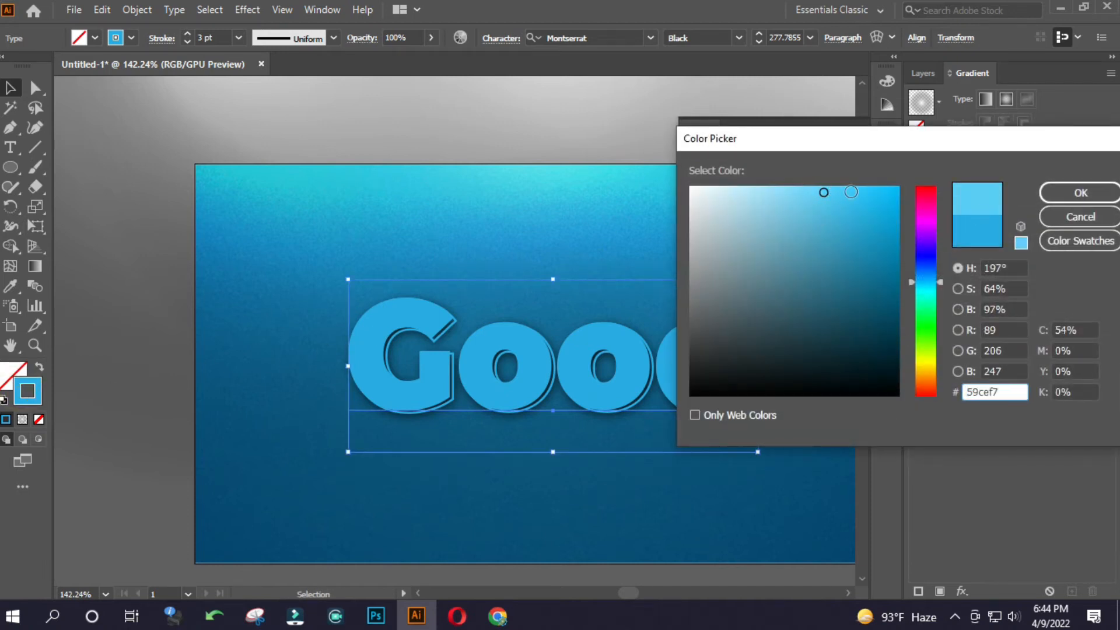
click(1082, 192)
Shift the outlined copy up so it sits slightly above the filled text, and reselect it.
key(z)
drag(436, 412, 450, 388)
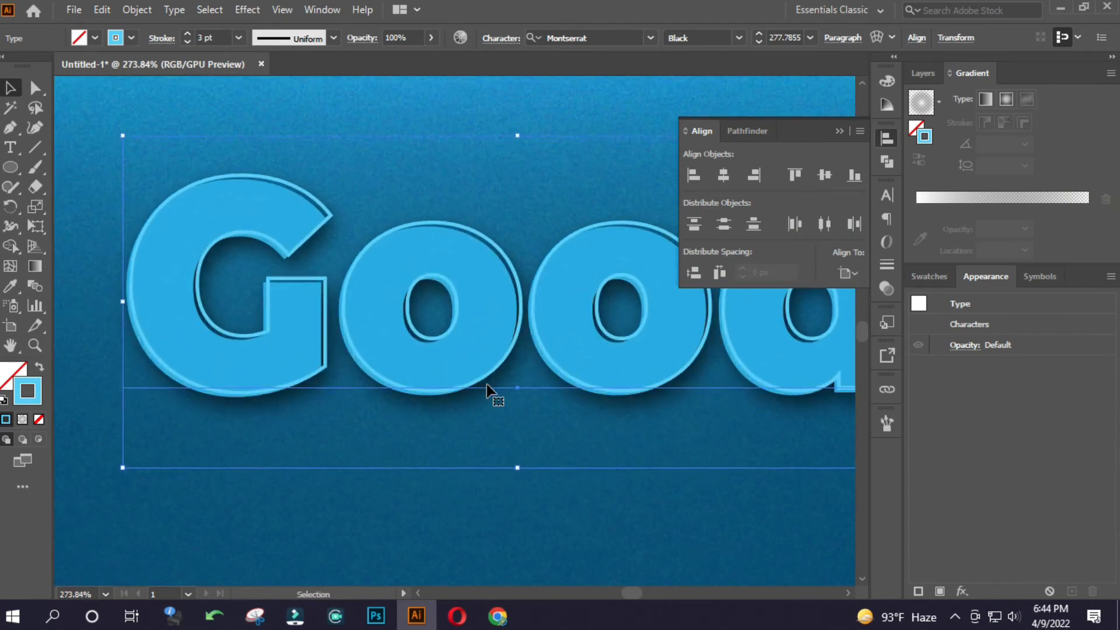
drag(455, 380, 268, 341)
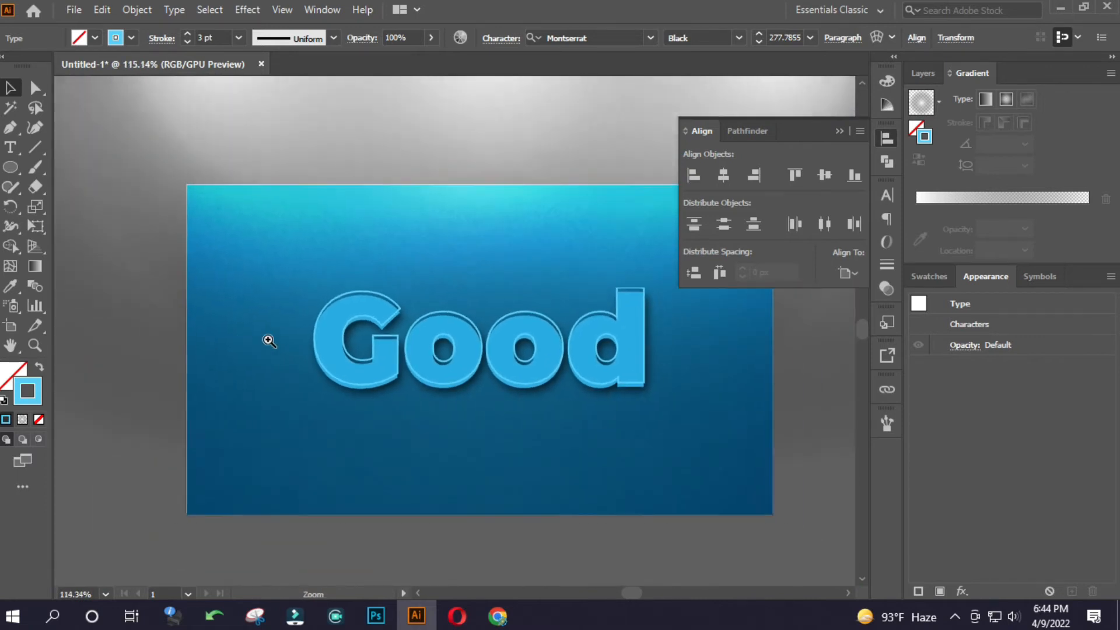
drag(486, 342, 522, 342)
click(523, 532)
click(541, 336)
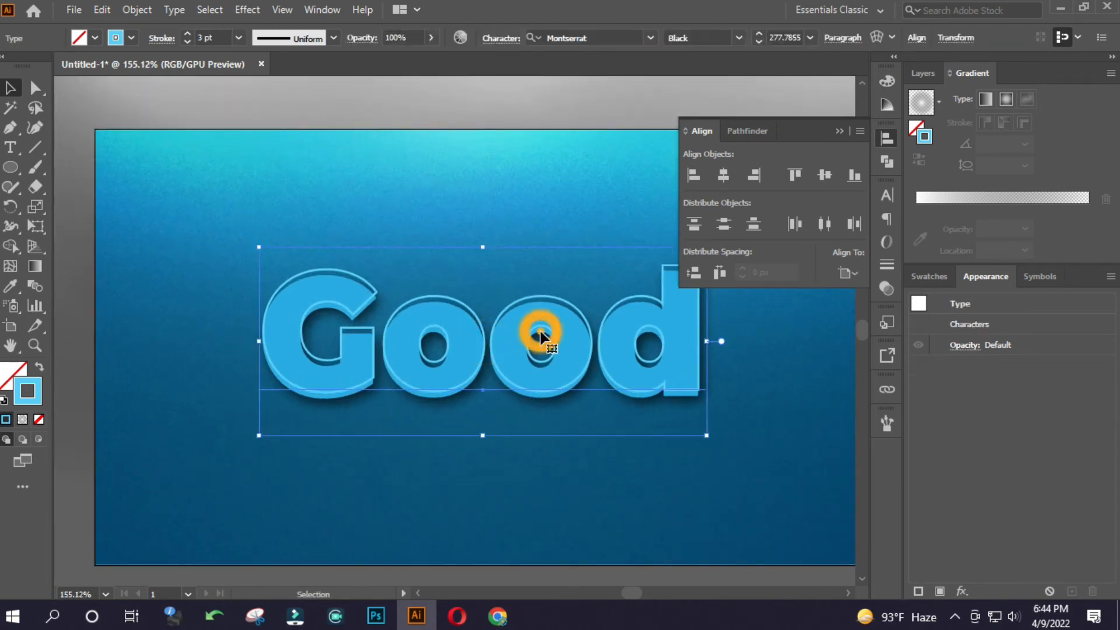
Select the filled lower "Good" object in Layer 1 and set its drop shadow's Y offset to 14 px.
click(929, 72)
click(956, 97)
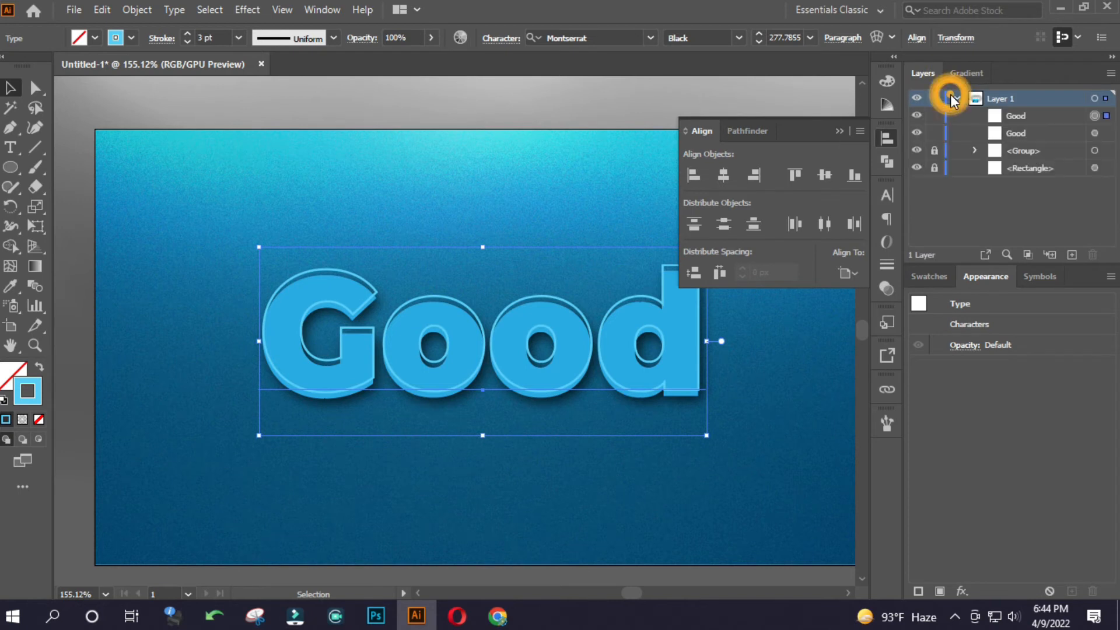
click(1095, 134)
click(14, 374)
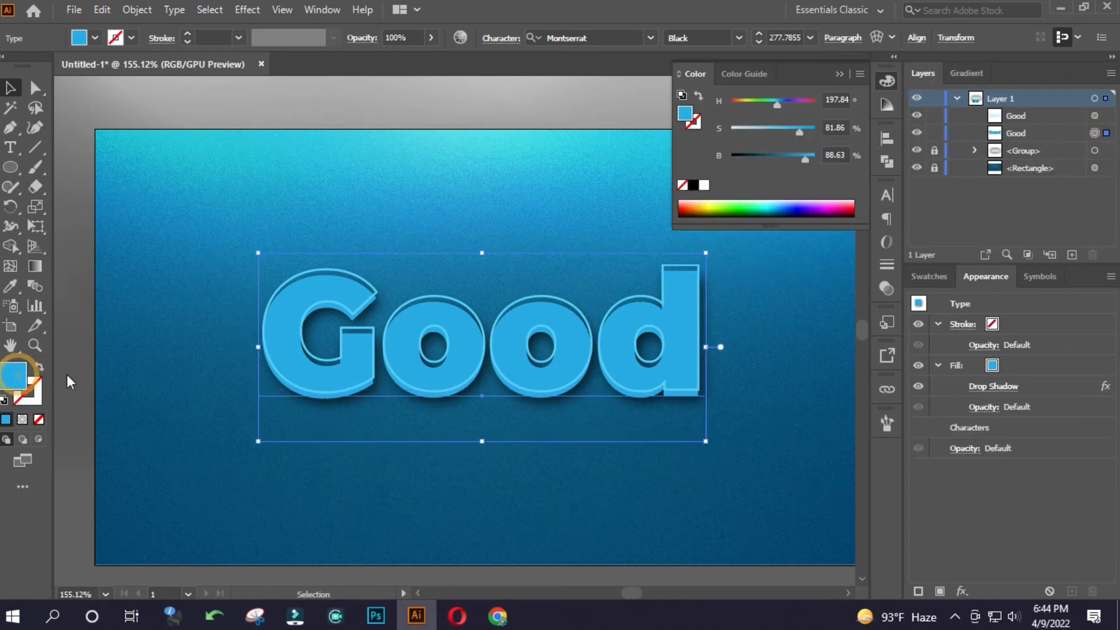
click(1005, 387)
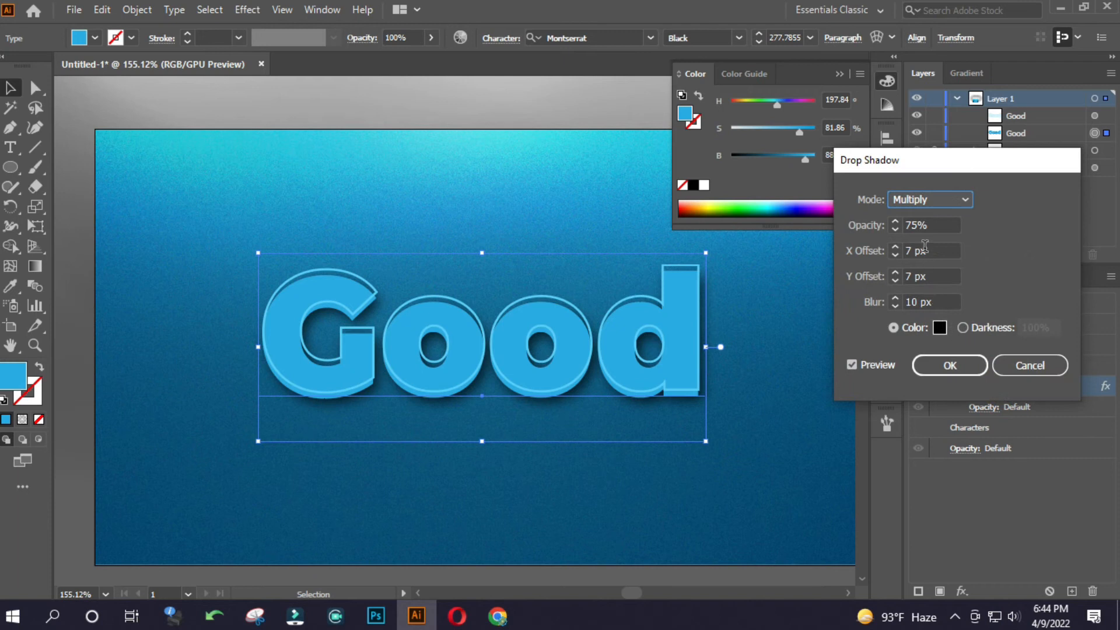
click(929, 298)
click(931, 275)
key(Up)
key(Up)
key(Up)
key(Up)
key(Up)
Set the drop shadow's X offset to 0 px, apply the shadow settings and deselect the text.
click(934, 250)
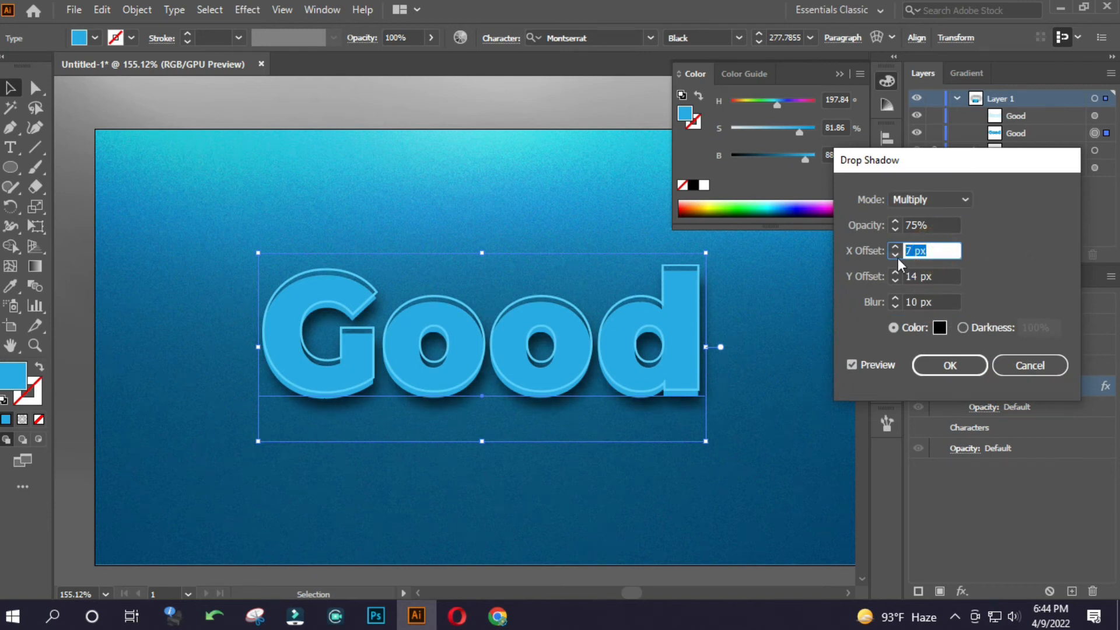
click(924, 269)
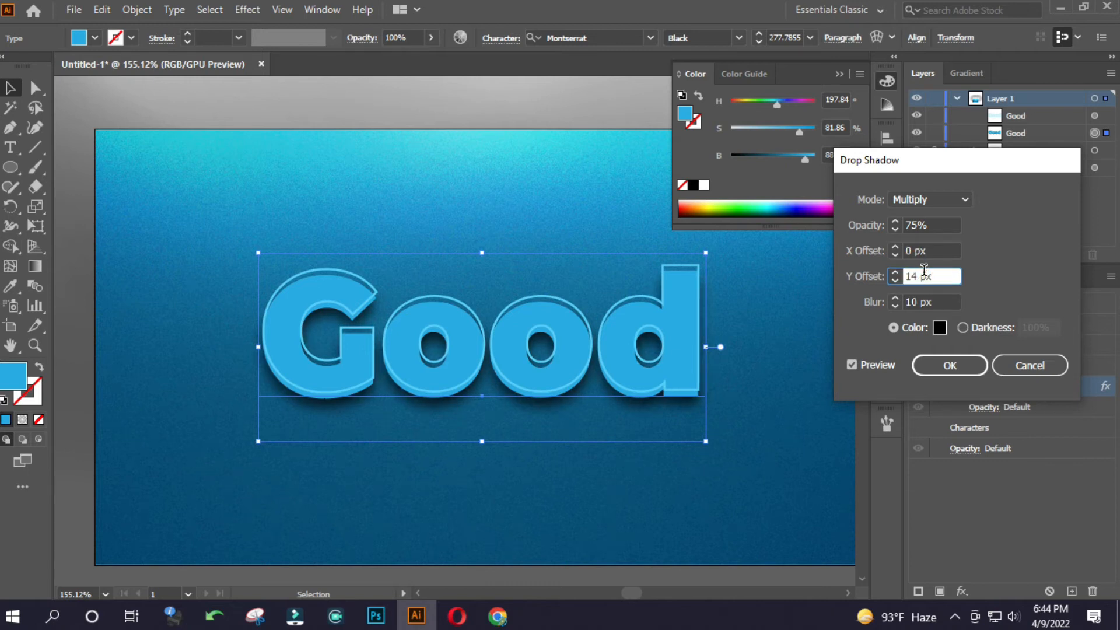
click(945, 365)
click(790, 360)
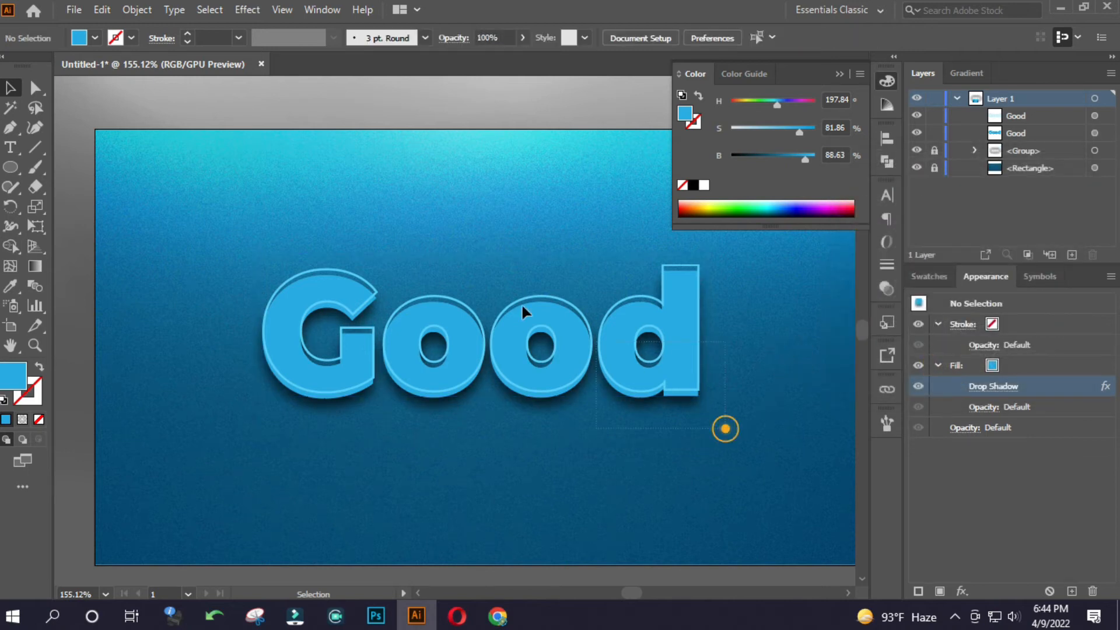
Select both "Good" text objects and add a horizontal Arc warp effect with a 10% bend.
key(ctrl+a)
click(962, 591)
mouse_move(987, 367)
click(879, 368)
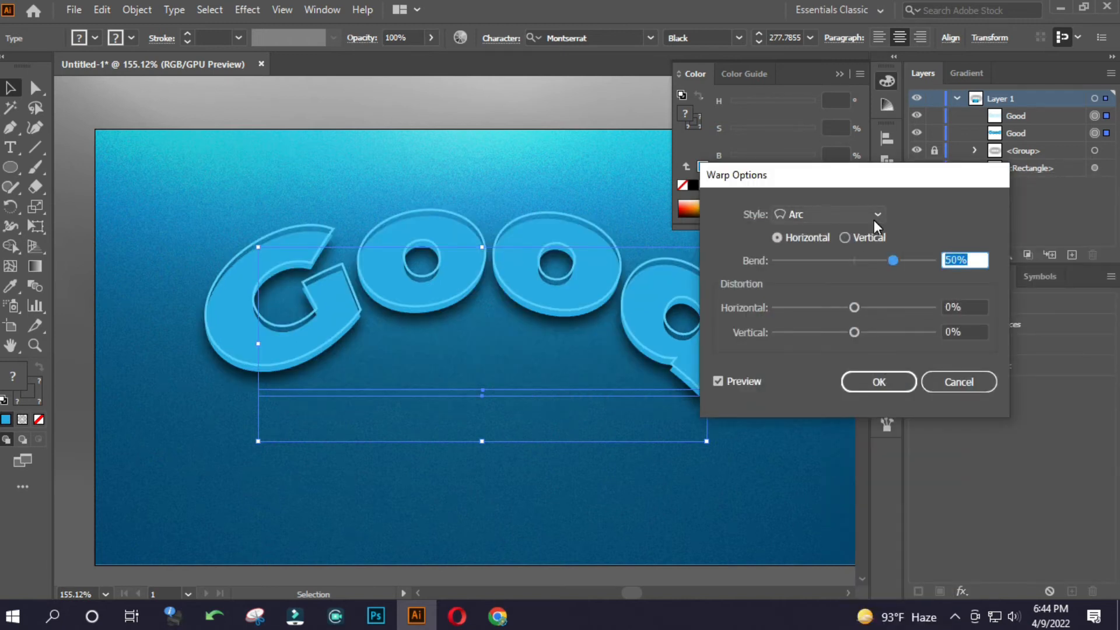
click(870, 257)
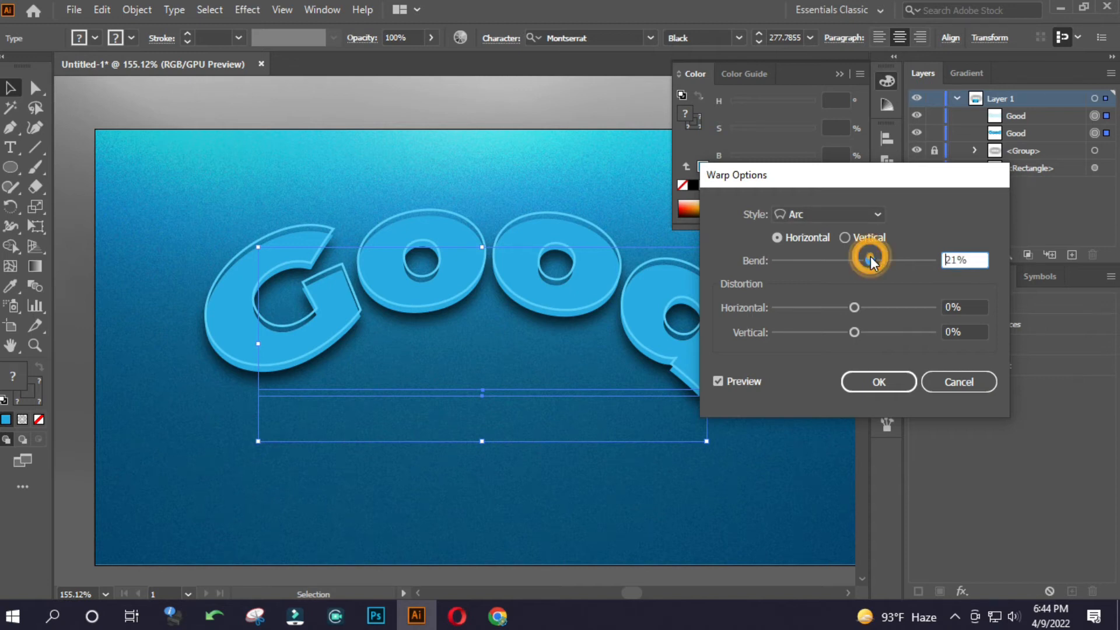
drag(868, 257, 862, 258)
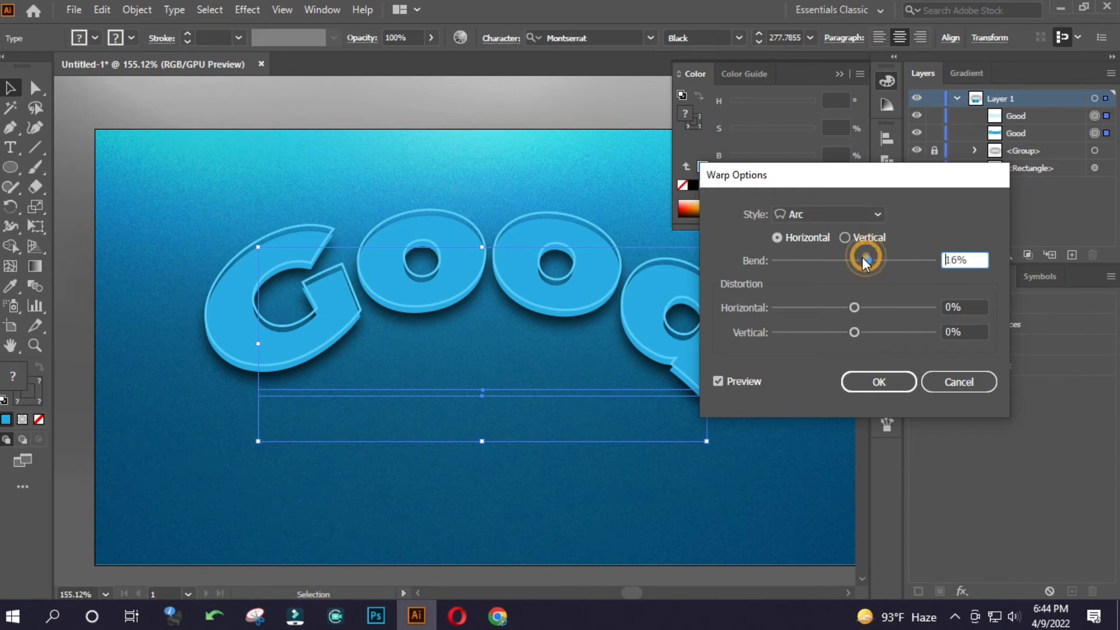
click(736, 384)
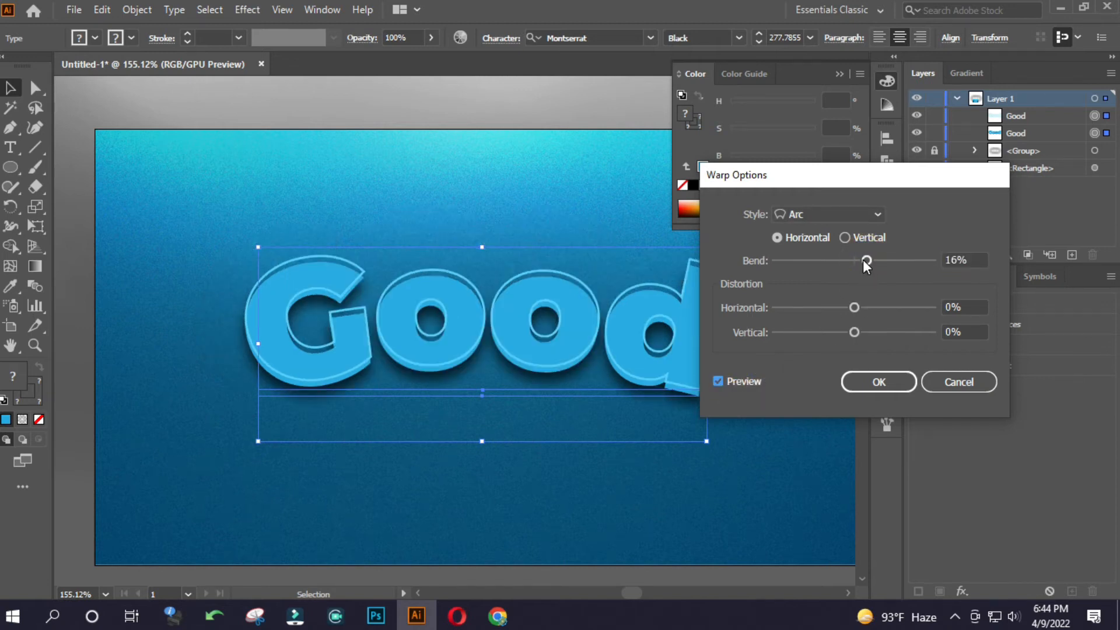
drag(862, 260, 858, 262)
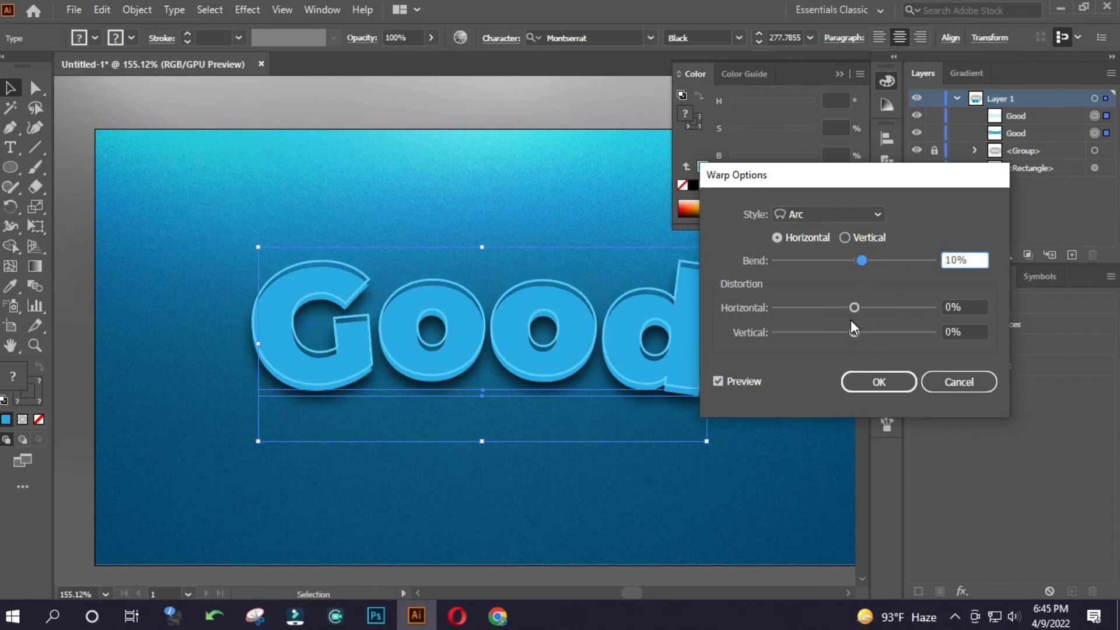
Try the Arc Upper warp style with a bend of -16%.
click(813, 210)
click(813, 270)
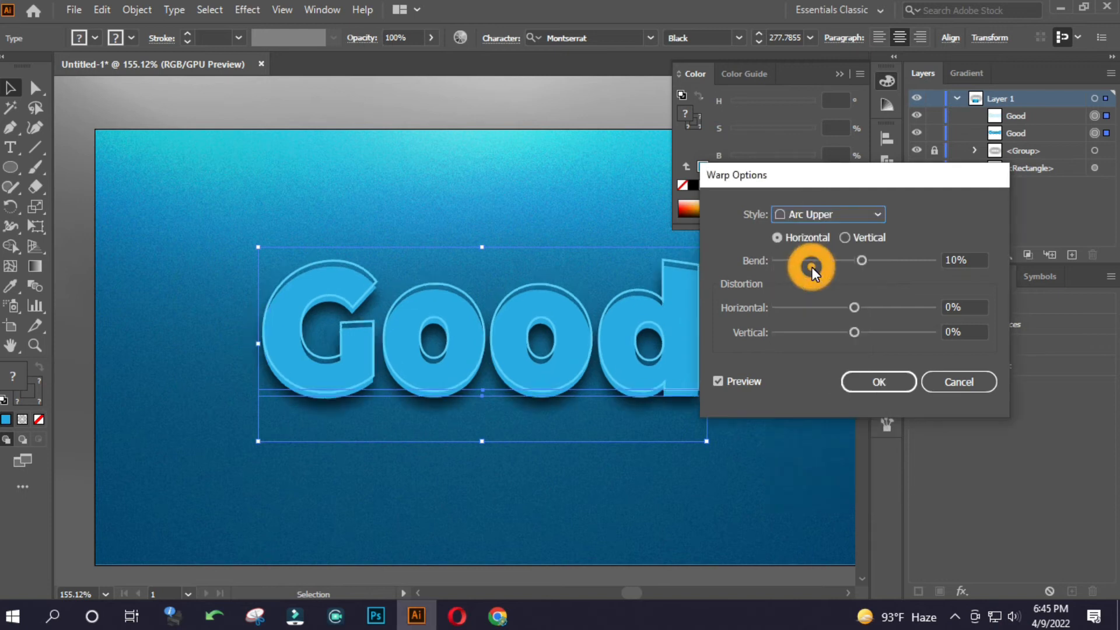
mouse_move(862, 260)
mouse_down()
mouse_move(875, 260)
mouse_move(841, 261)
mouse_up()
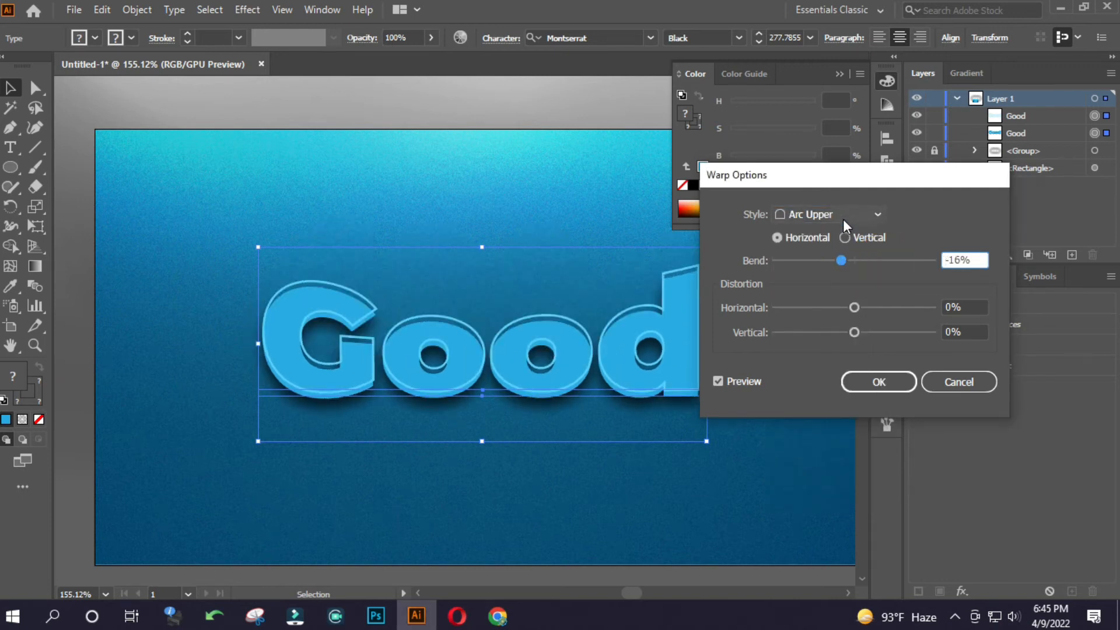
Return the warp style to Arc and set the bend to 10%.
click(841, 217)
click(829, 244)
drag(847, 261, 866, 261)
click(843, 213)
click(831, 239)
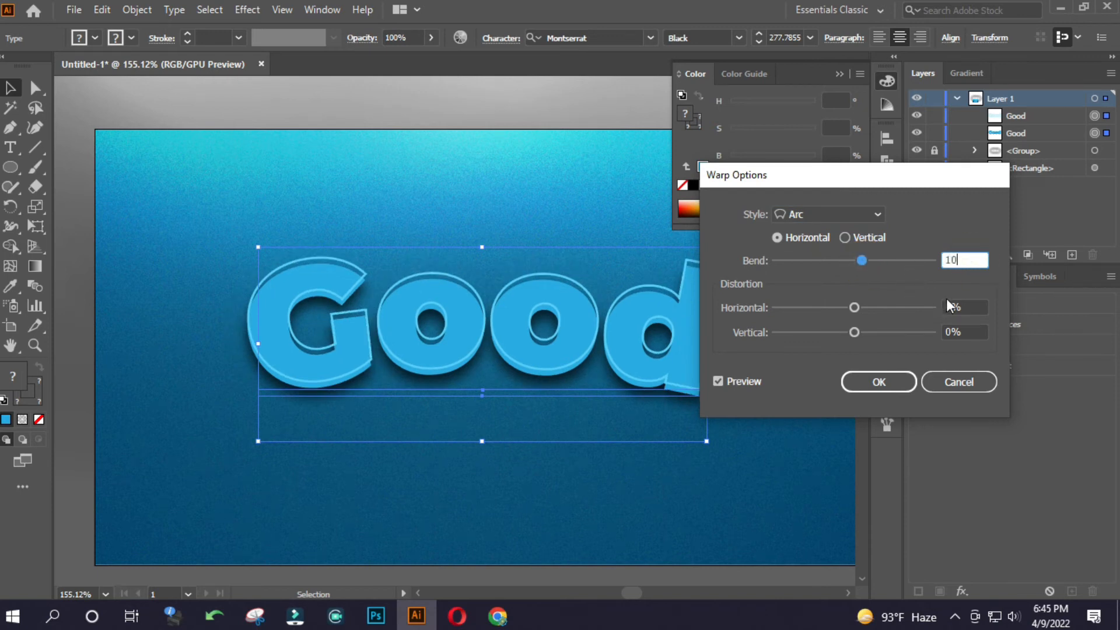
Set the warp's horizontal distortion to 0% and vertical distortion to 5%, and apply the effect.
click(961, 304)
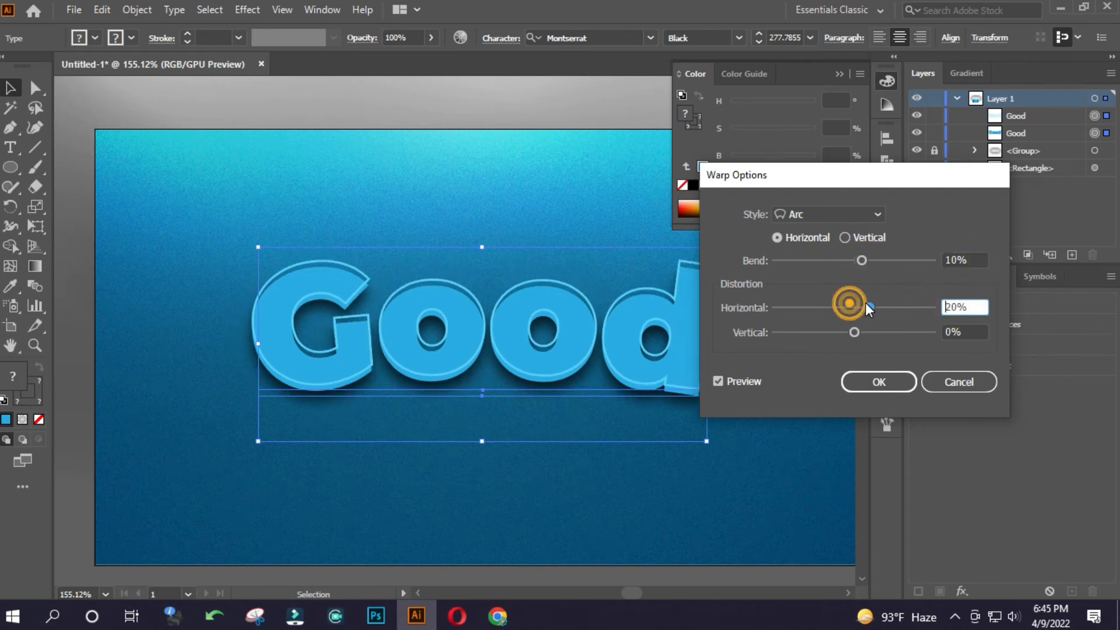
click(967, 306)
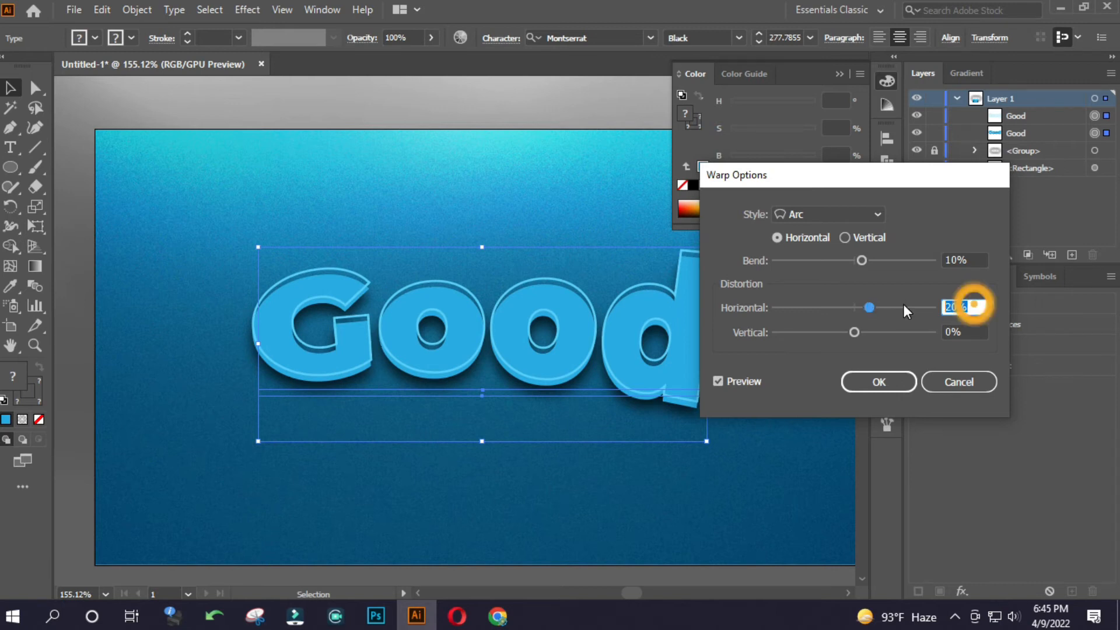
text(0)
click(960, 330)
mouse_move(857, 331)
mouse_down()
mouse_move(893, 327)
mouse_move(844, 325)
mouse_move(856, 330)
mouse_up()
click(964, 331)
text(5)
click(967, 308)
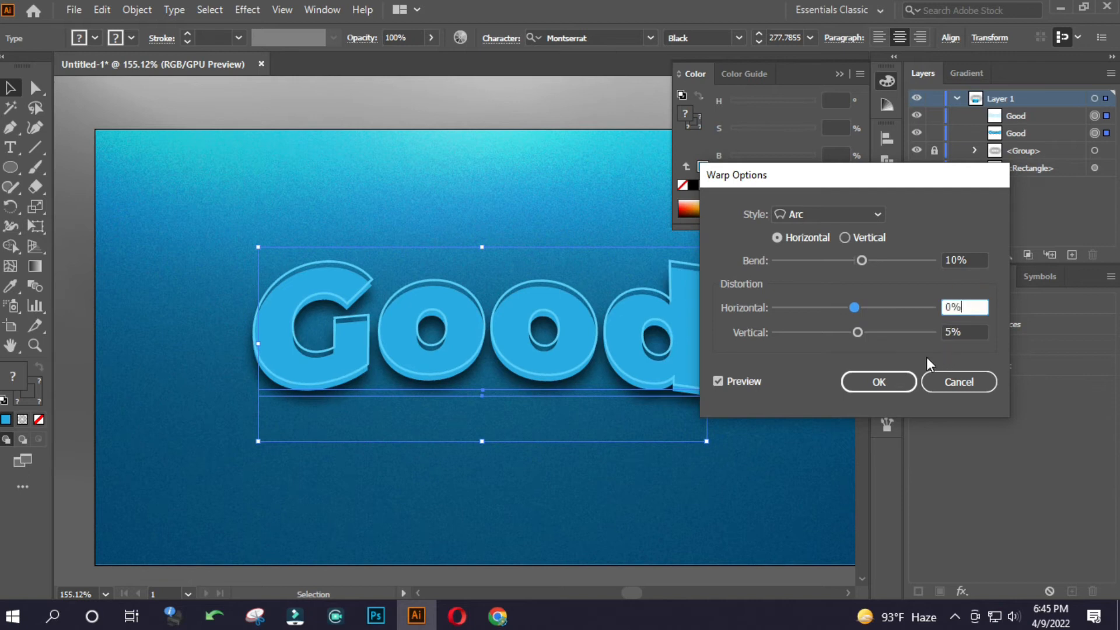
click(879, 382)
Scale both warped text copies up together to a font size of about 346 pt and deselect them.
scroll(558, 350, down, 3)
scroll(558, 350, up, 2)
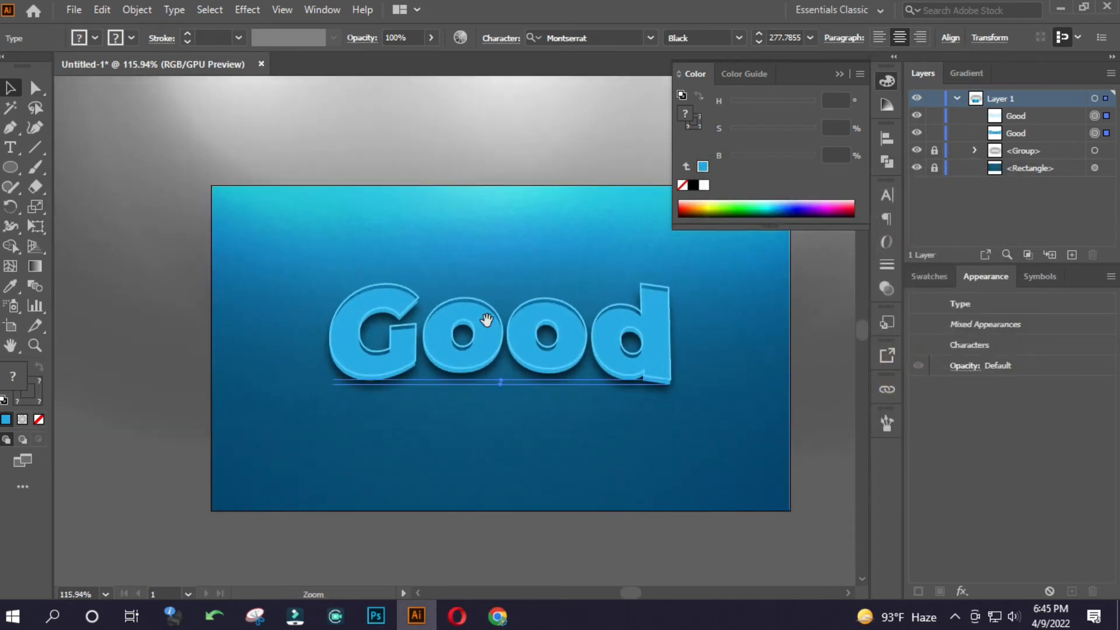
drag(375, 246, 589, 399)
drag(504, 421, 510, 439)
click(555, 467)
drag(459, 373, 532, 370)
click(955, 616)
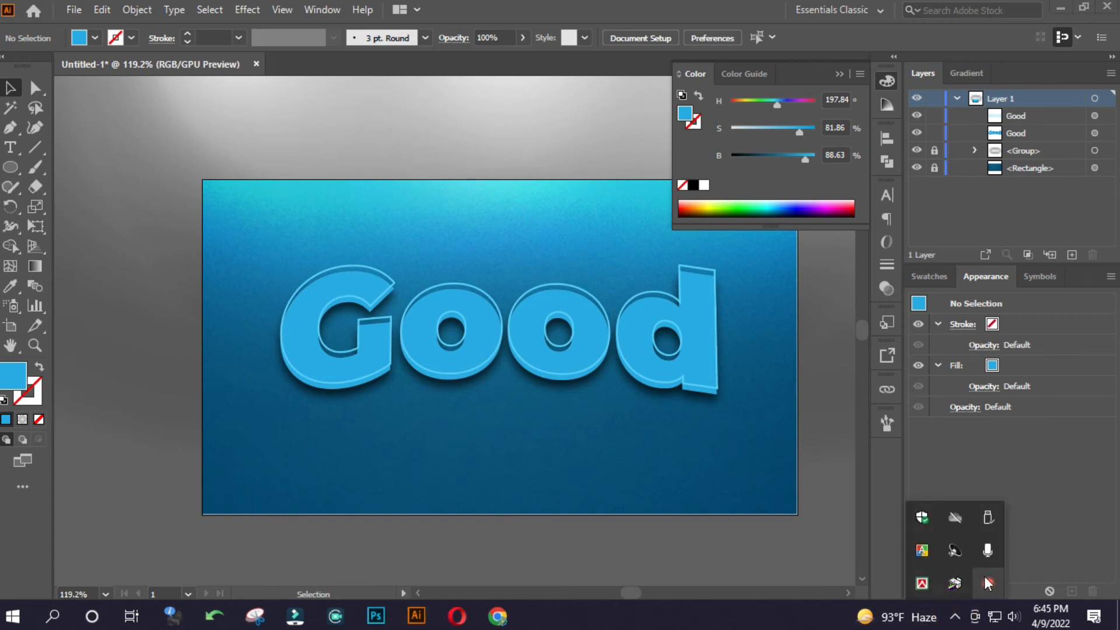
right_click(988, 584)
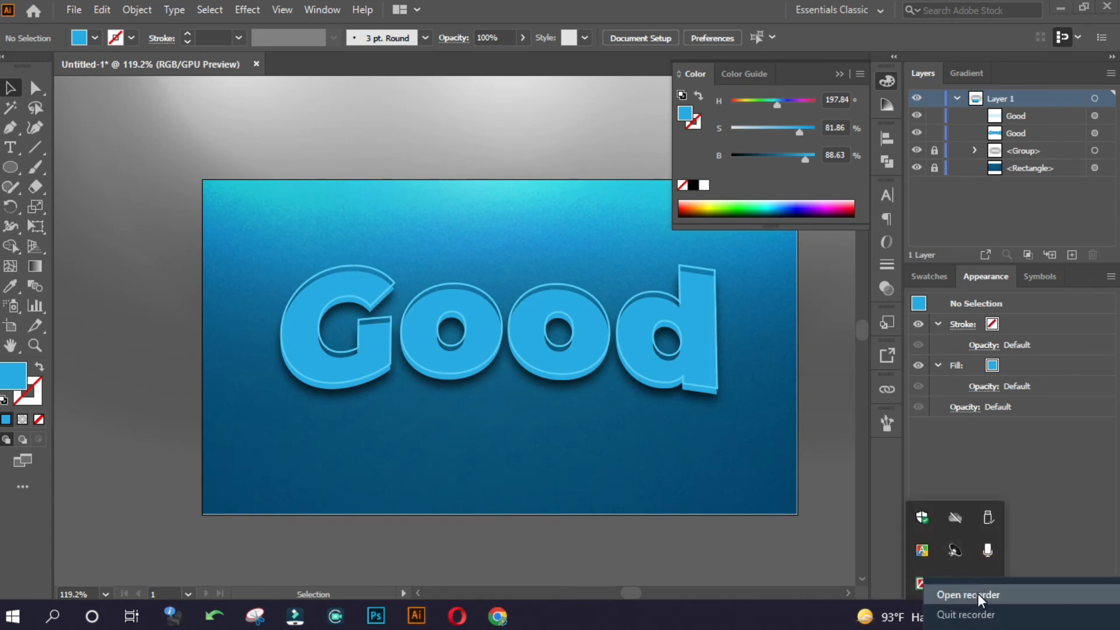
click(977, 594)
click(747, 575)
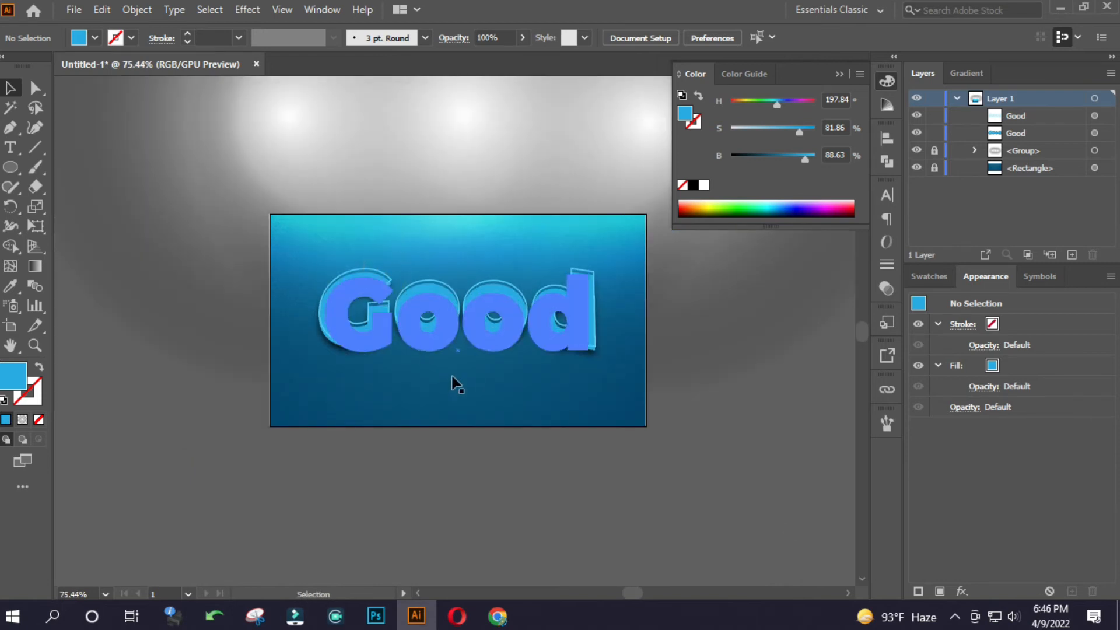
Move the filled text up and away from its outline, and undo the move.
drag(453, 379, 388, 279)
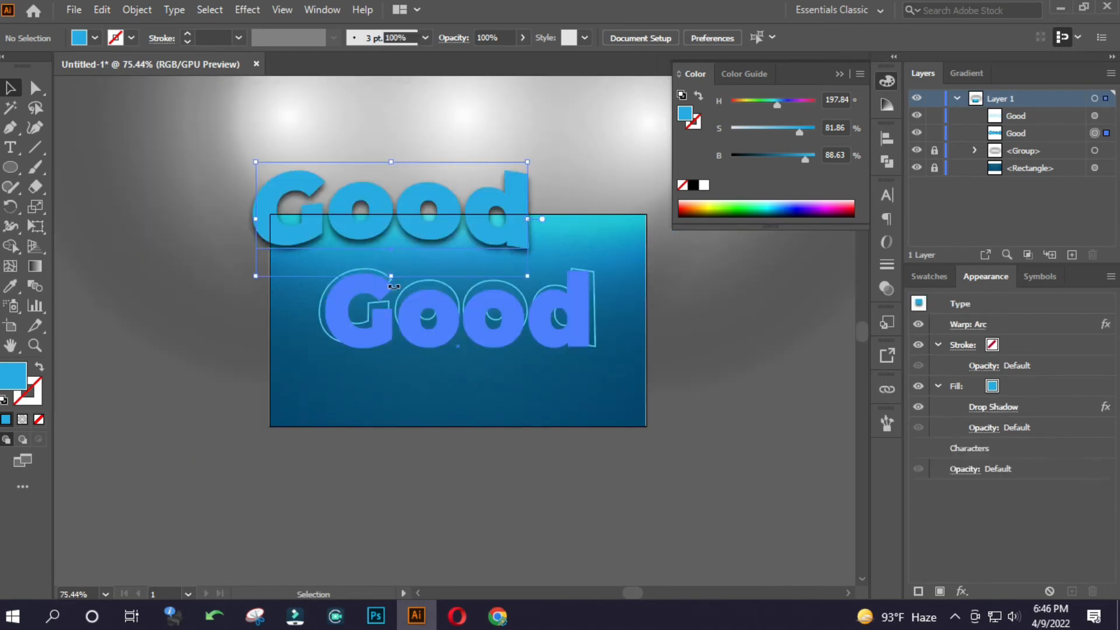
key(ctrl+z)
drag(574, 421, 391, 277)
right_click(425, 304)
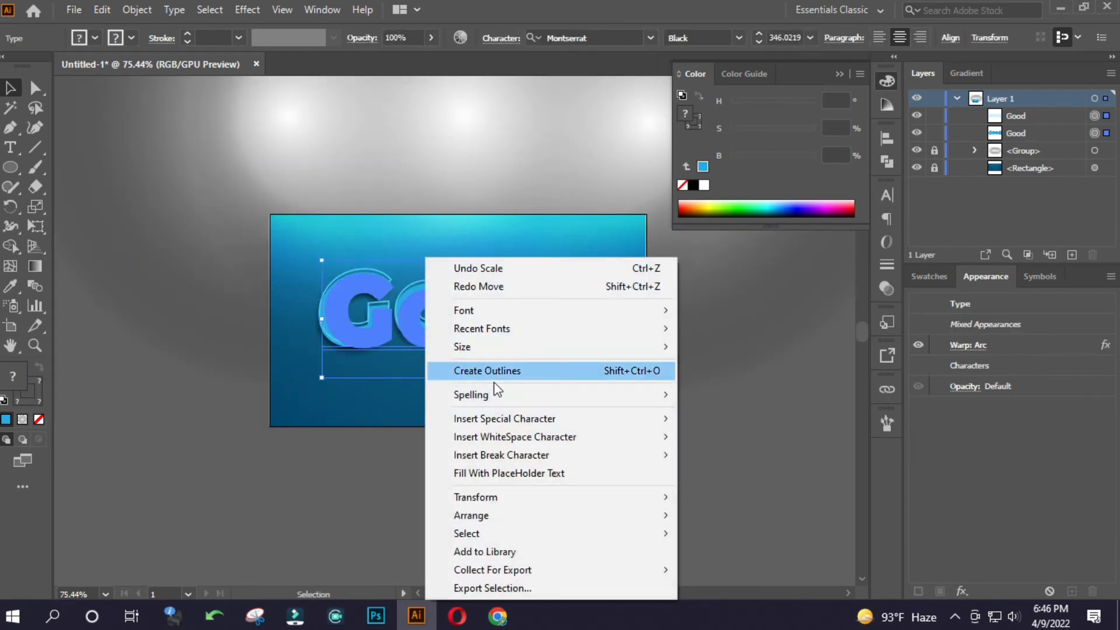
click(362, 443)
drag(458, 425, 307, 220)
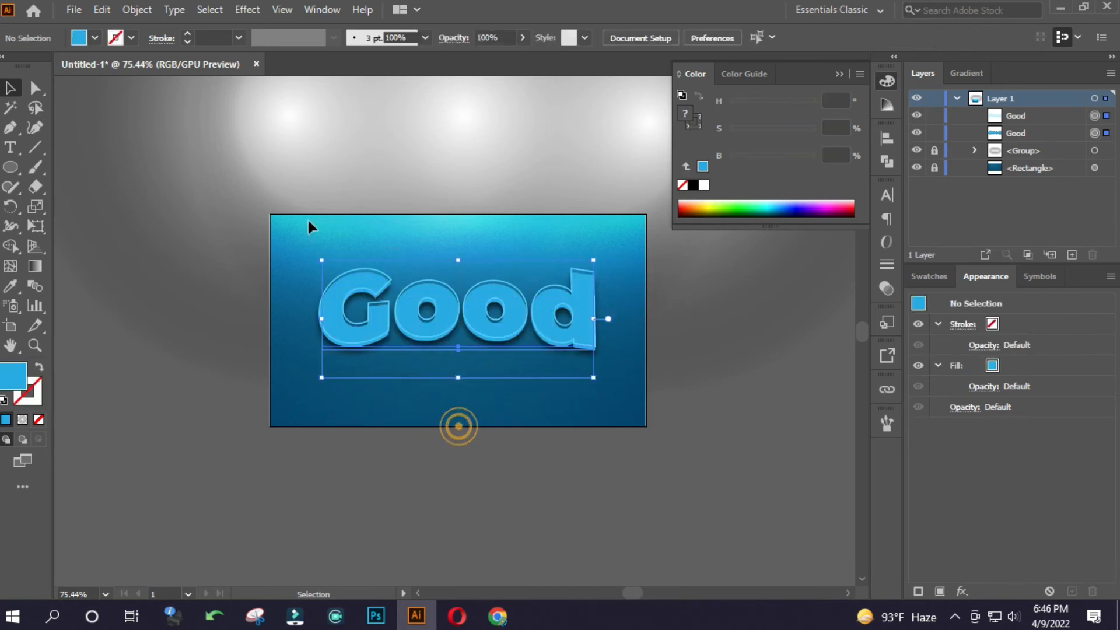
click(135, 10)
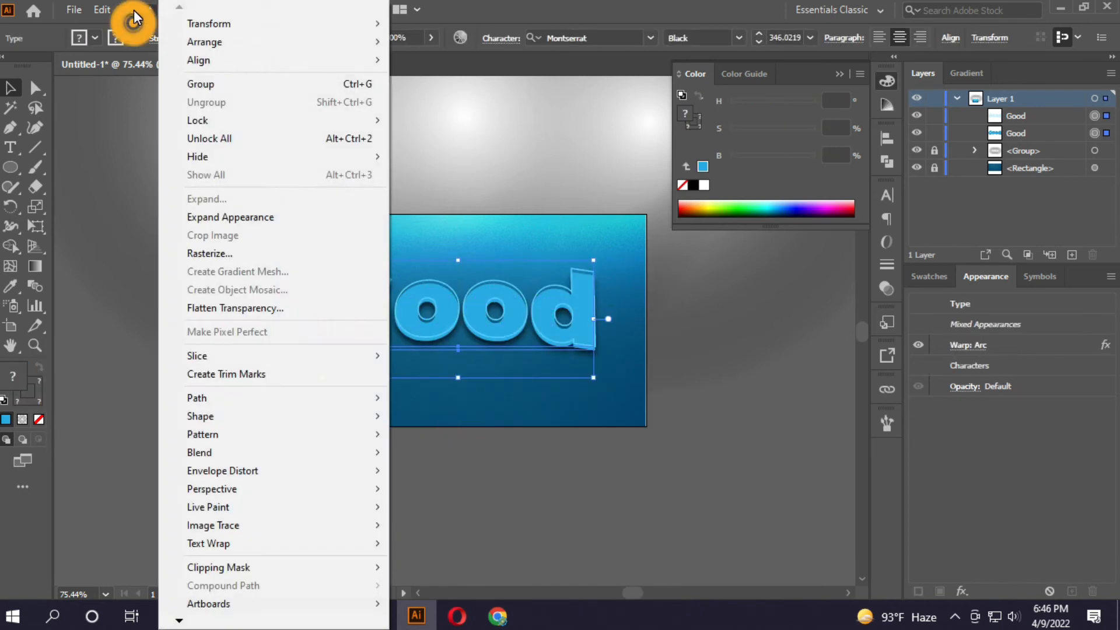
mouse_move(101, 14)
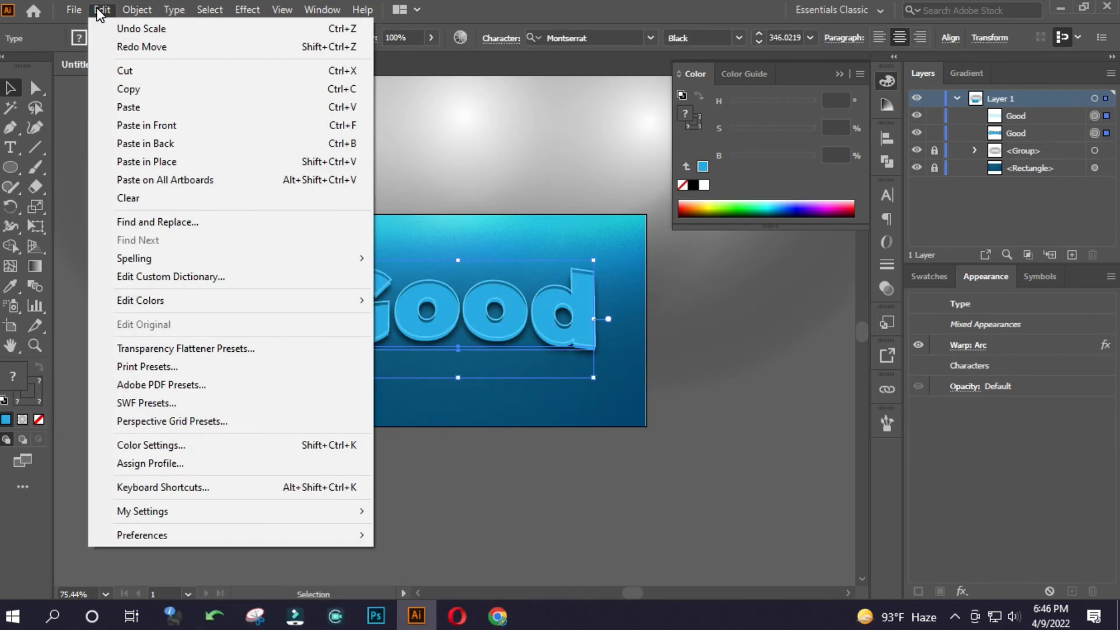
click(528, 454)
Draw a closed ray shape with the Pen tool below the artboard, with a pointed lower tip and a notched upper end.
click(10, 127)
scroll(345, 513, down, 3)
click(342, 507)
click(351, 373)
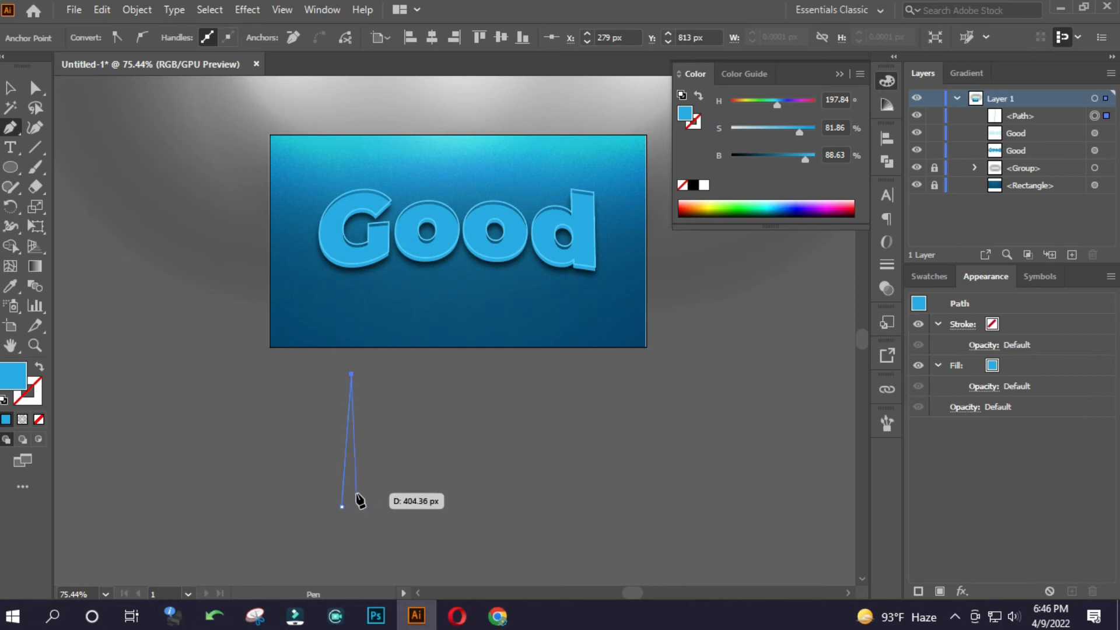
click(377, 379)
click(378, 443)
click(342, 507)
key(v)
click(419, 460)
Enlarge the ray shape upward so that its notched end overlaps the lower edge of the artboard.
scroll(419, 457, up, 3)
scroll(455, 412, down, 3)
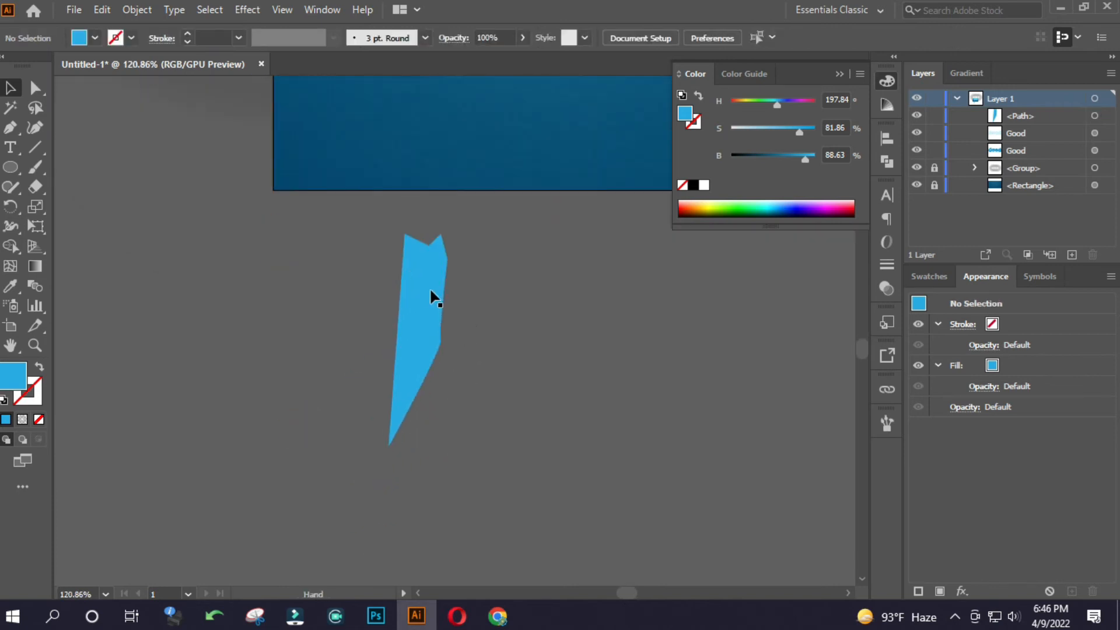
click(423, 286)
drag(447, 233, 456, 140)
Fill the ray with a linear white-to-black gradient and set the black stop's opacity to 0%.
click(965, 73)
click(937, 101)
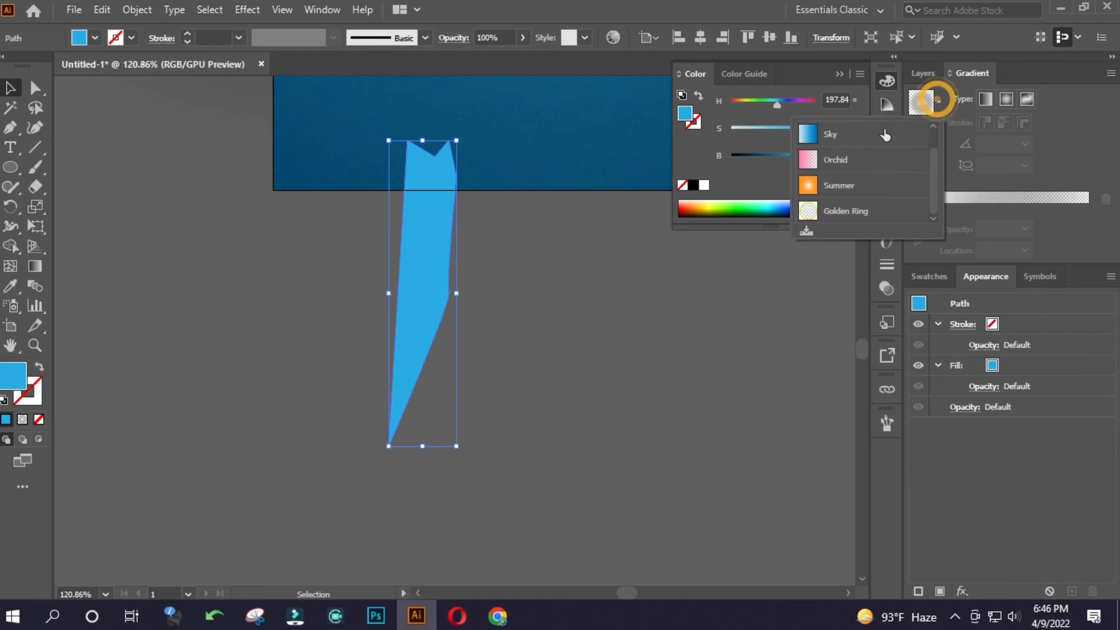
click(835, 135)
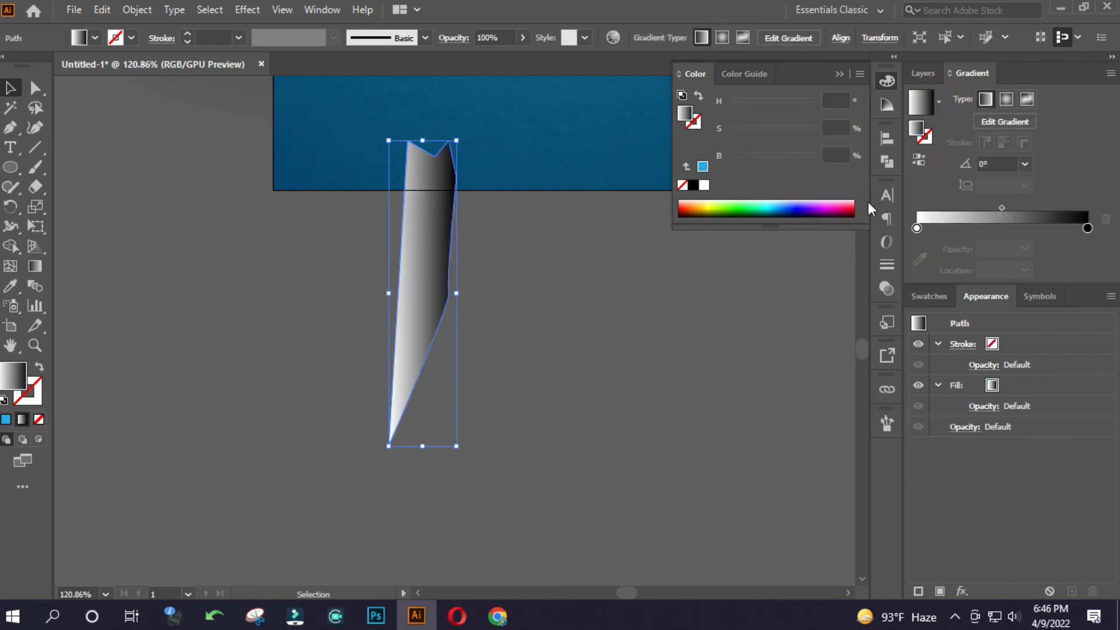
click(1088, 229)
click(1025, 248)
click(1045, 267)
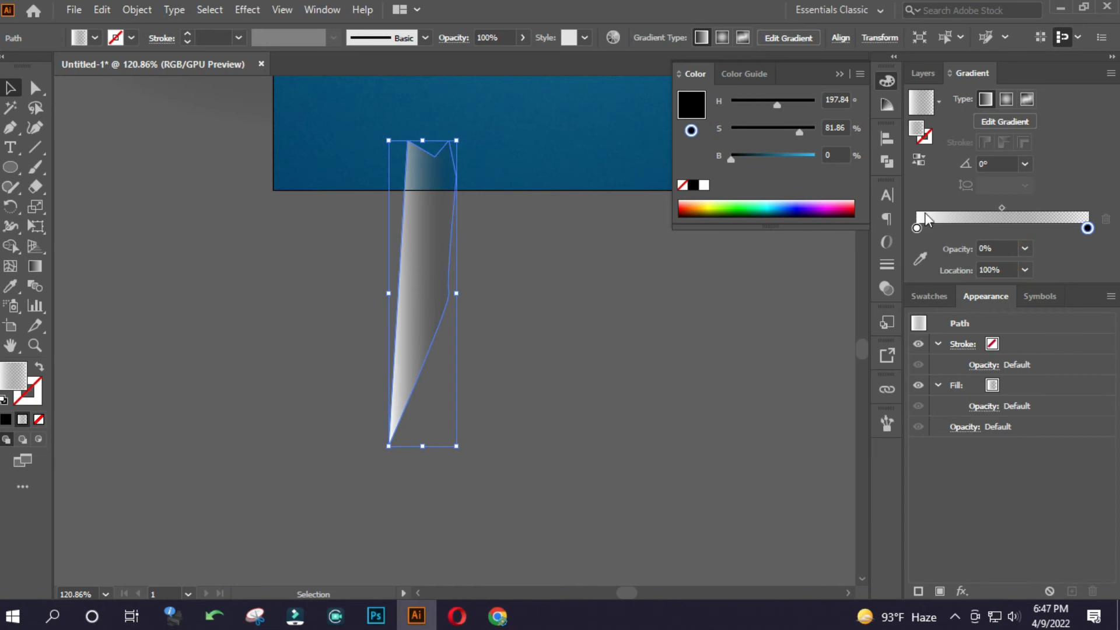
Redirect the ray's gradient to about -99.3° so it fades from the notched end toward the pointed tip.
key(g)
mouse_move(401, 458)
mouse_down()
mouse_move(439, 88)
mouse_move(408, 502)
mouse_move(403, 465)
mouse_move(388, 458)
mouse_up()
drag(416, 270, 417, 249)
key(v)
click(533, 262)
Try a copy of the ray rotated 15° about its pointed tip, and undo it.
scroll(485, 305, down, 5)
drag(485, 305, 428, 319)
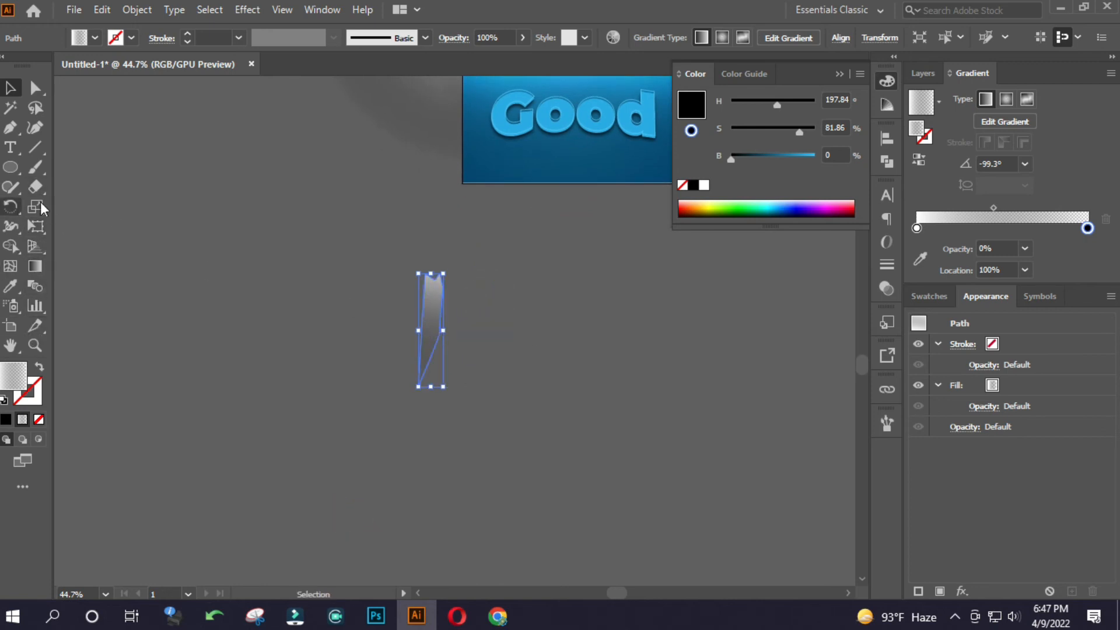
click(14, 187)
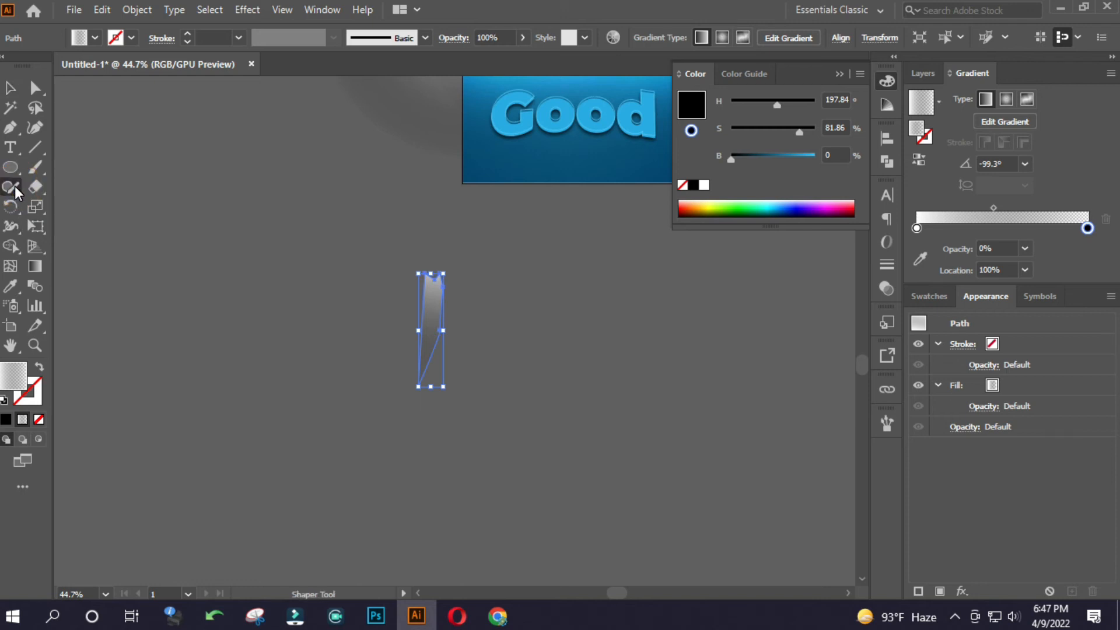
click(15, 210)
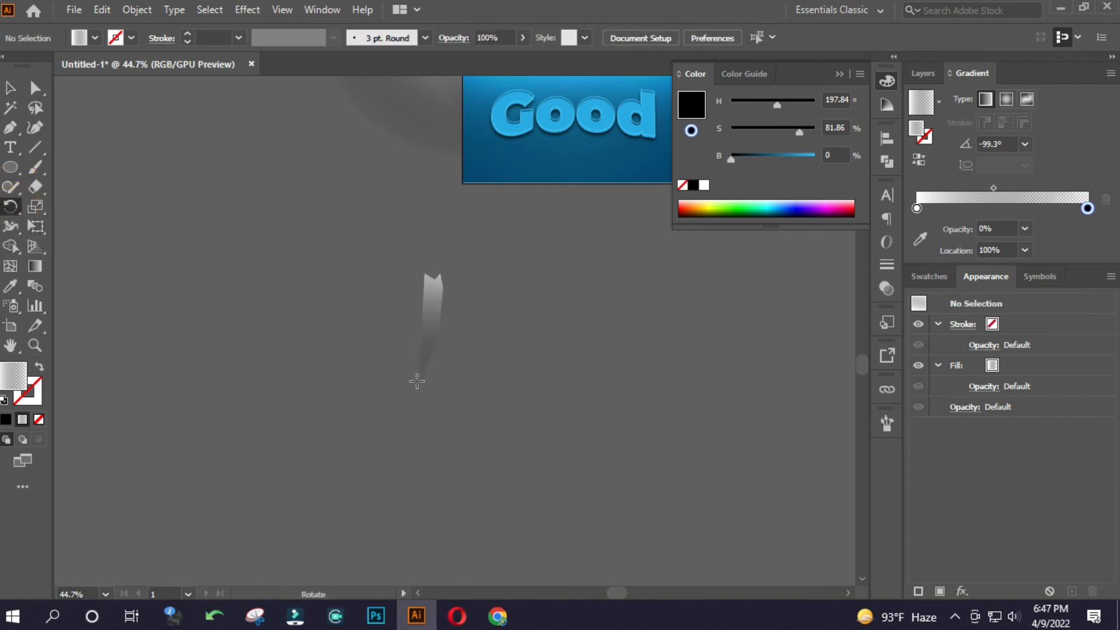
key(v)
drag(360, 295, 506, 368)
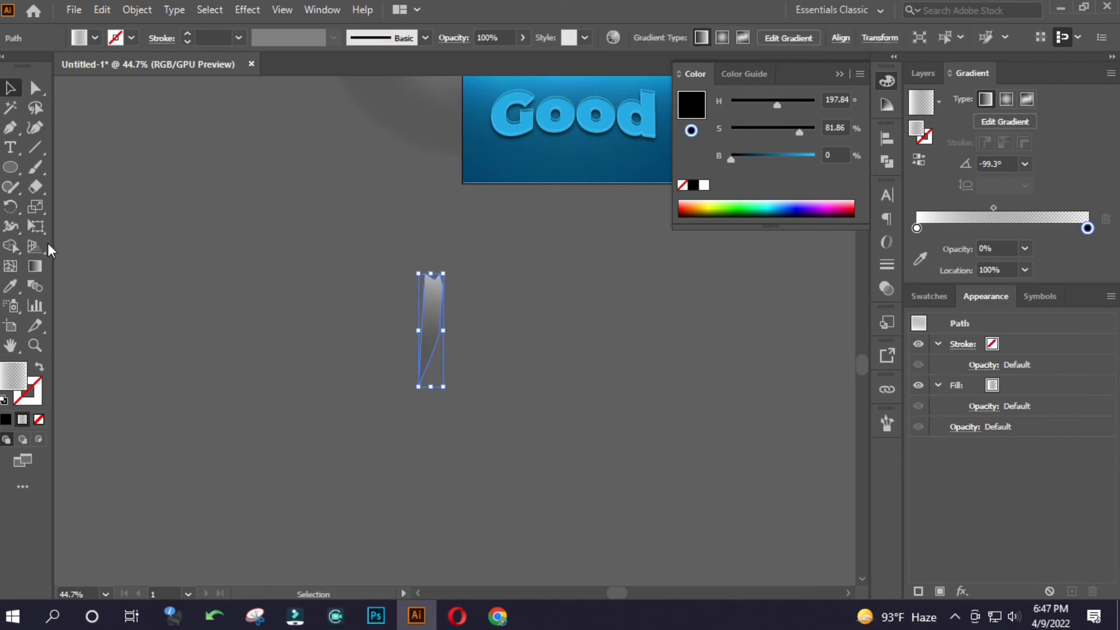
click(16, 206)
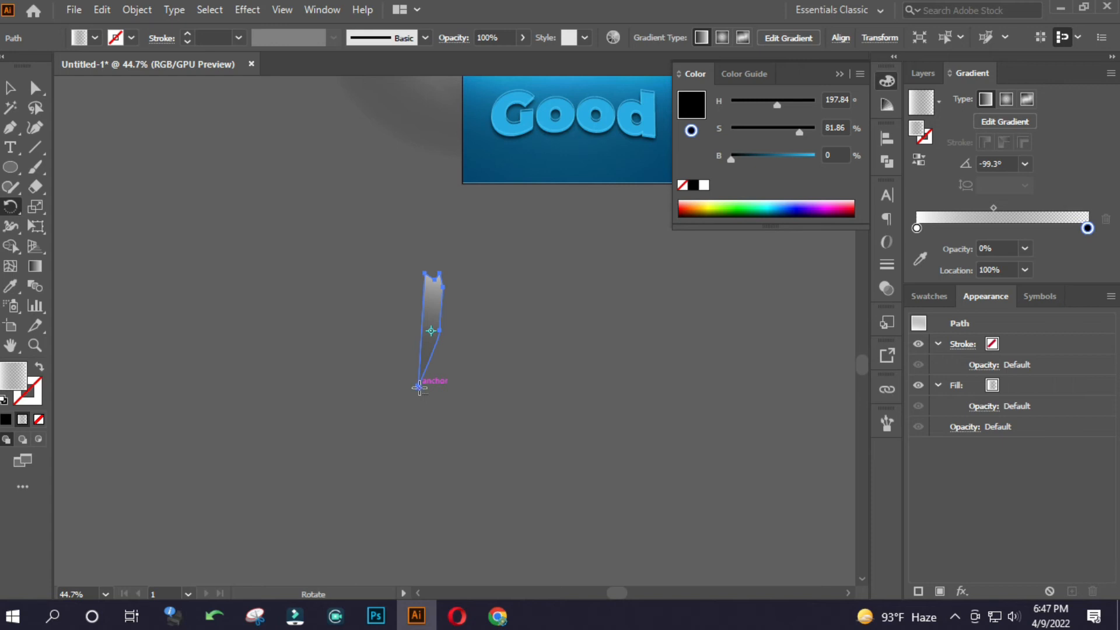
alt+click(419, 387)
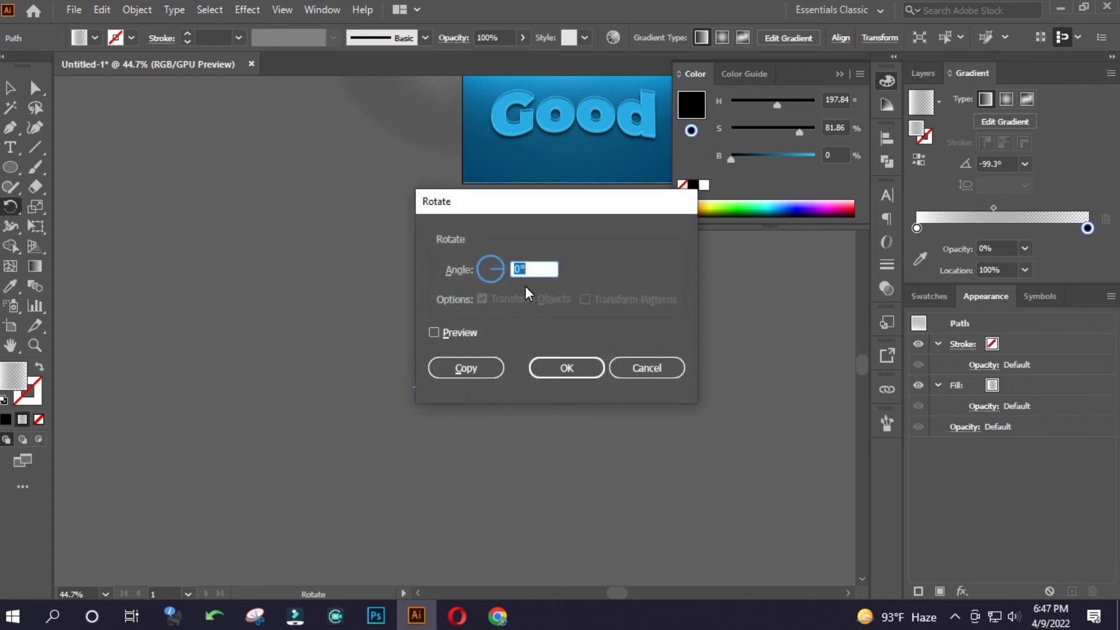
text(15)
drag(624, 201, 934, 212)
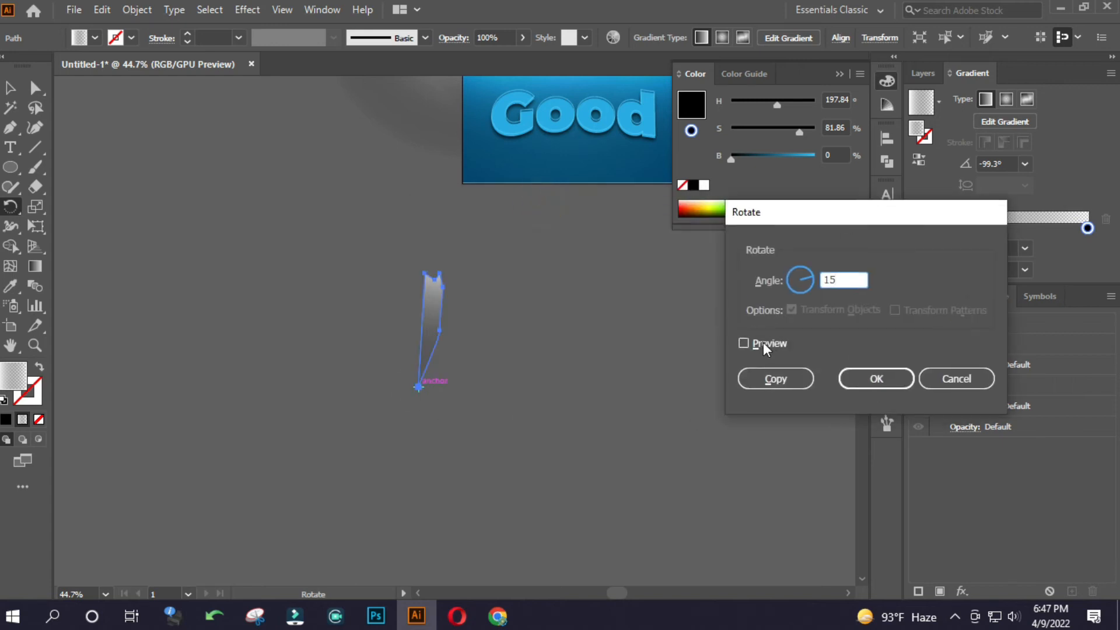
click(761, 343)
click(791, 374)
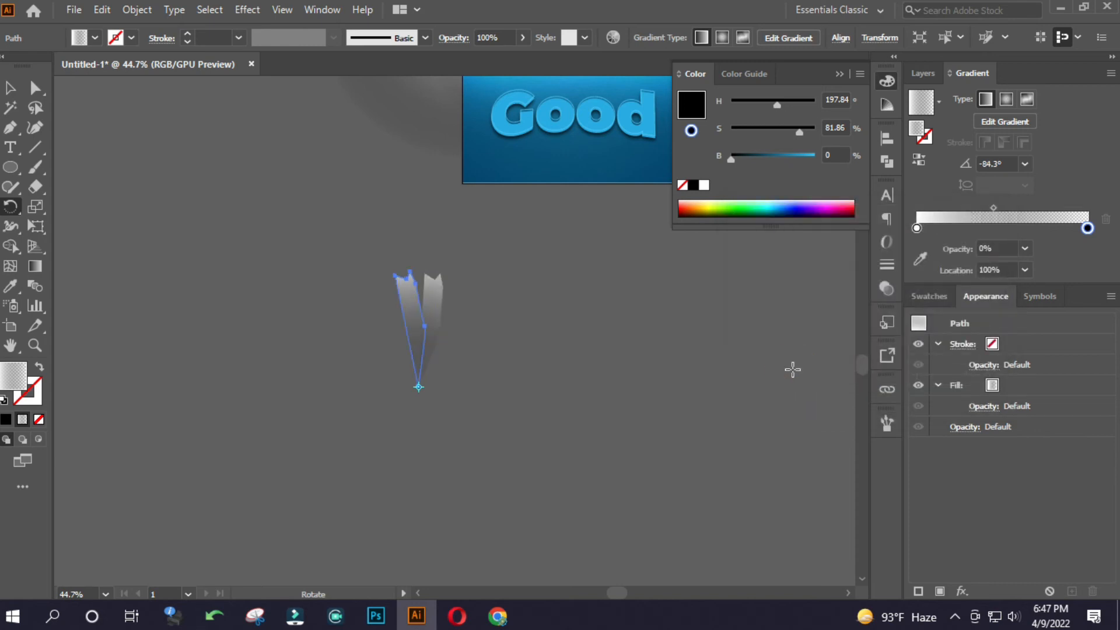
key(ctrl+z)
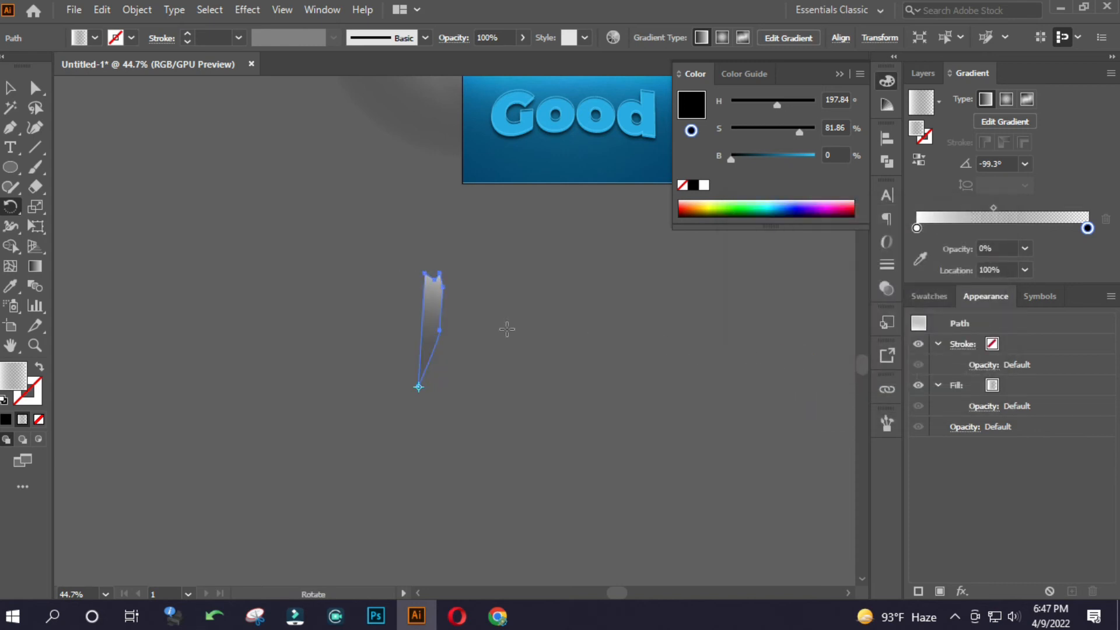
Make a copy of the ray rotated 30° about its pointed tip and repeat the transformation around the full circle.
alt+click(419, 387)
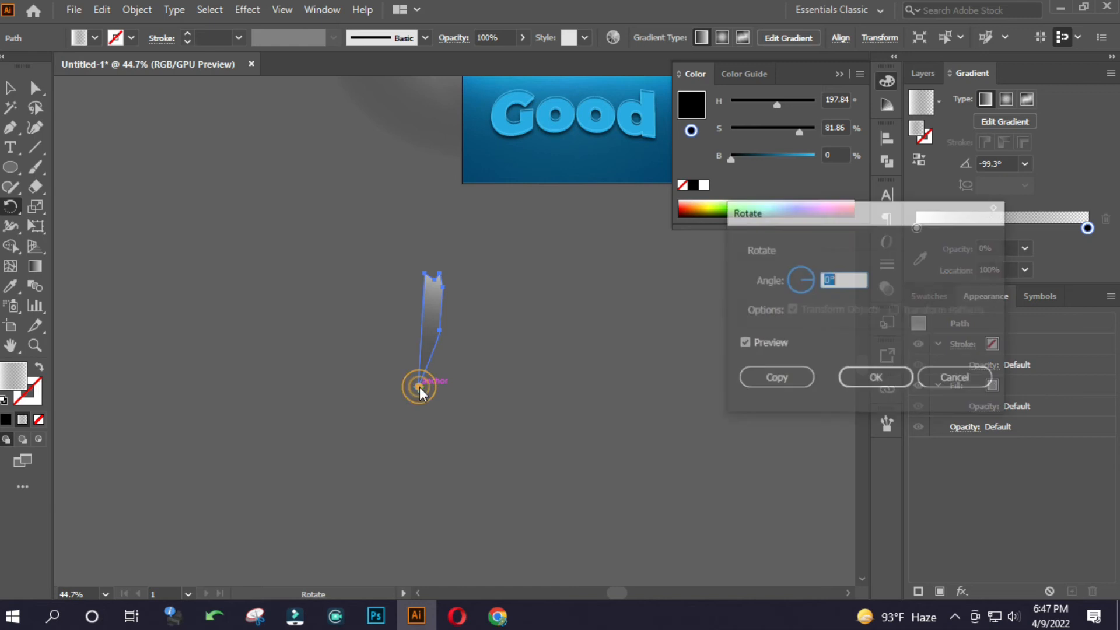
text(30)
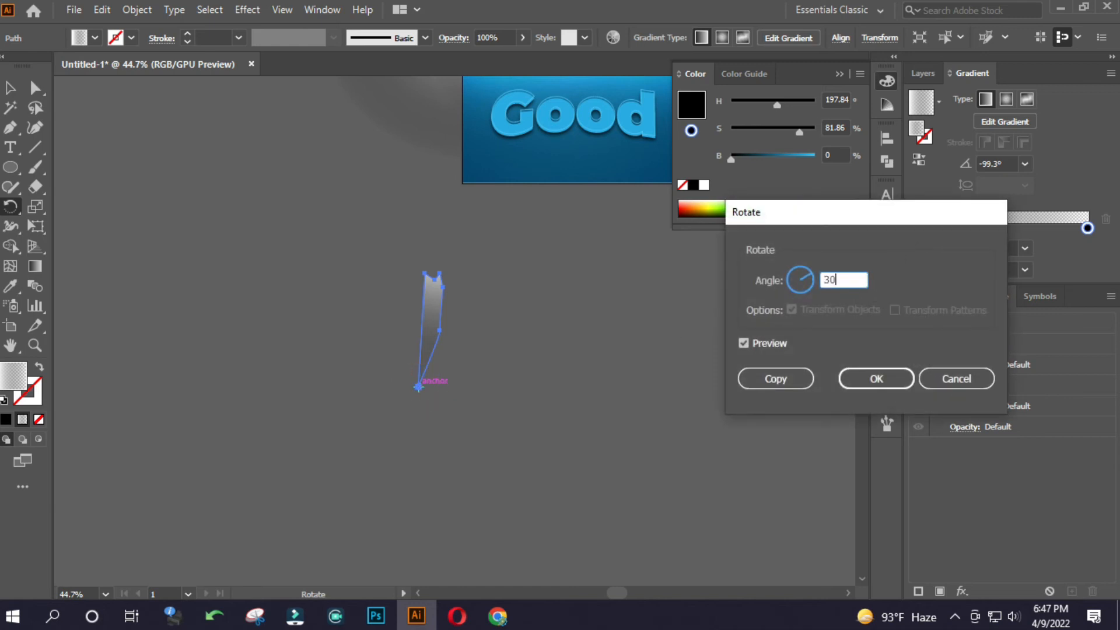
click(776, 378)
key(ctrl+d)
key(ctrl+d)
key(ctrl+d)
key(ctrl+d)
key(ctrl+d)
key(ctrl+d)
key(ctrl+d)
key(ctrl+d)
key(ctrl+d)
key(ctrl+d)
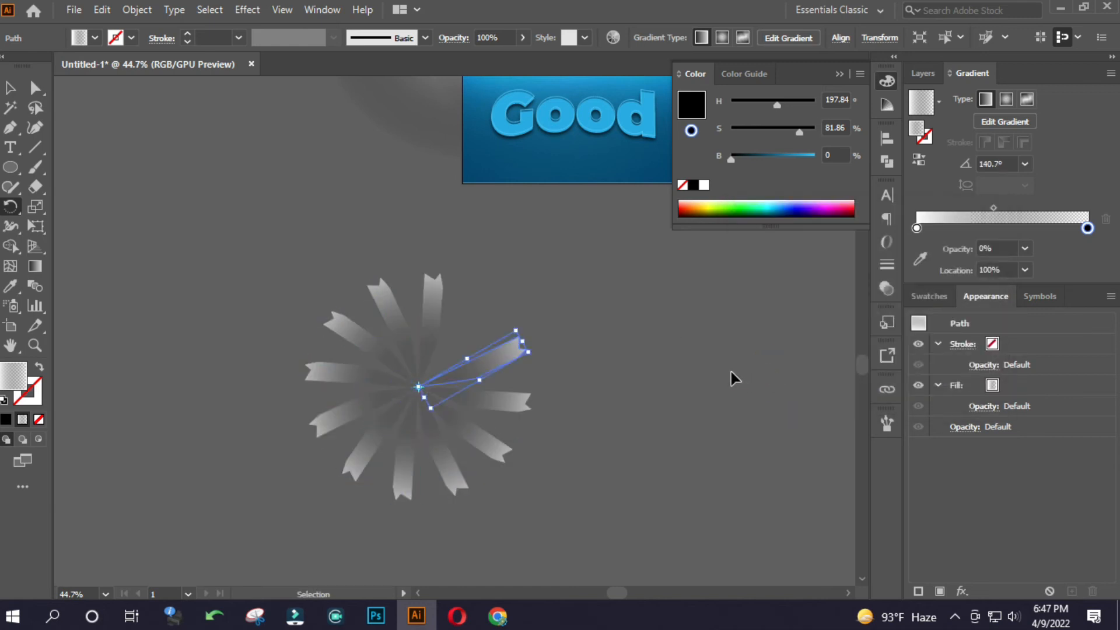
Select all the rays of the circular burst and group them.
key(ctrl+shift+a)
key(v)
drag(575, 483, 190, 290)
right_click(380, 284)
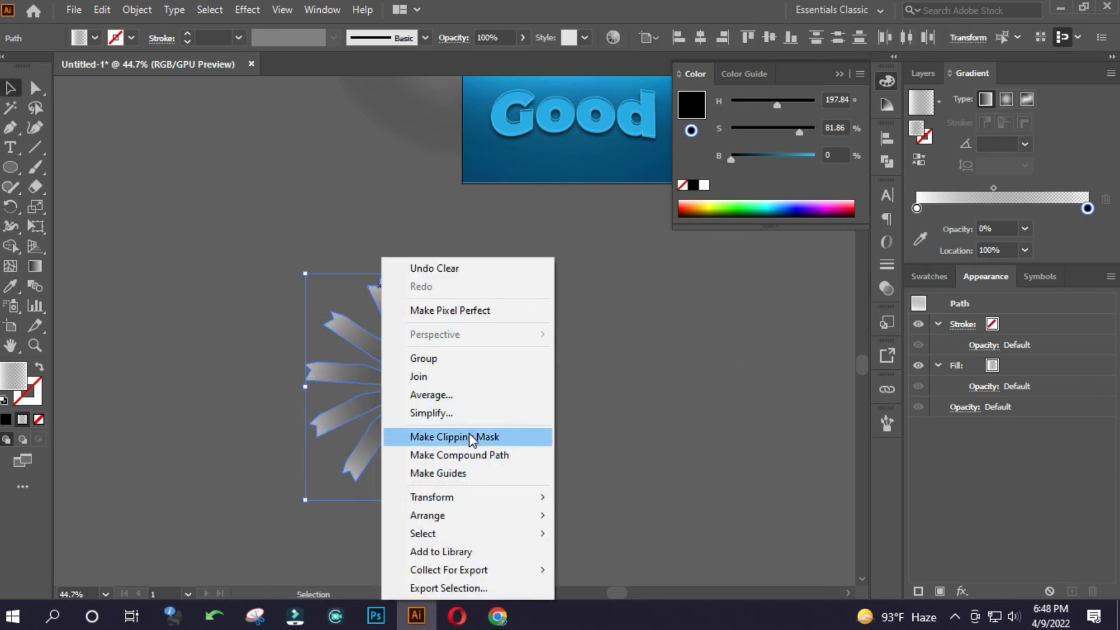
click(436, 358)
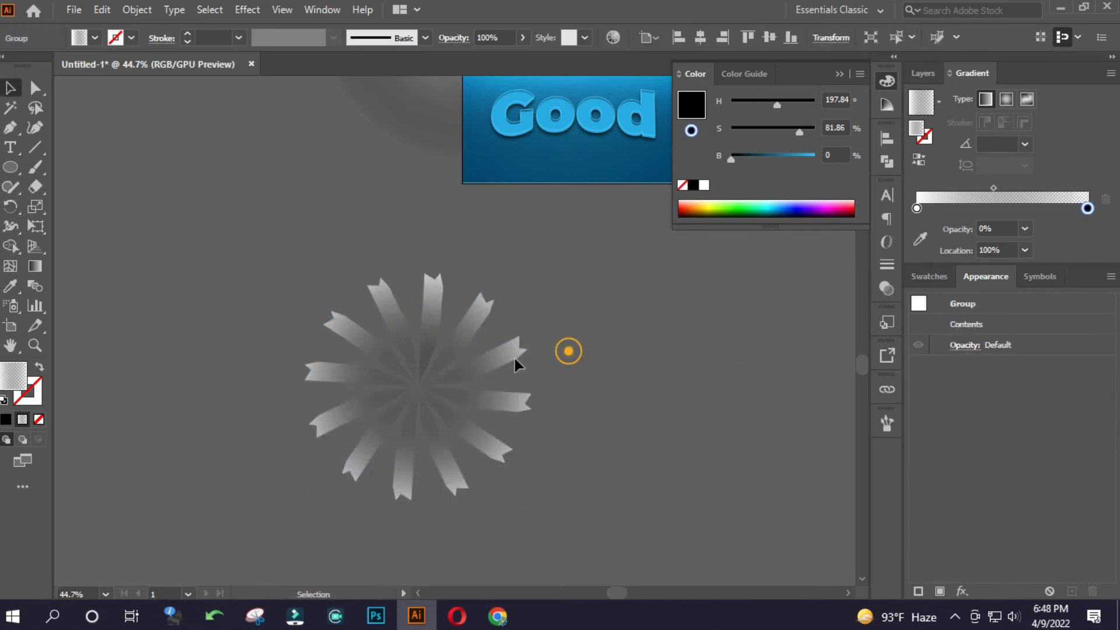
Center the ray group on the artboard horizontally and vertically, and enlarge it to extend past the artboard's sides.
click(700, 36)
click(770, 36)
drag(560, 207, 367, 369)
drag(370, 307, 553, 308)
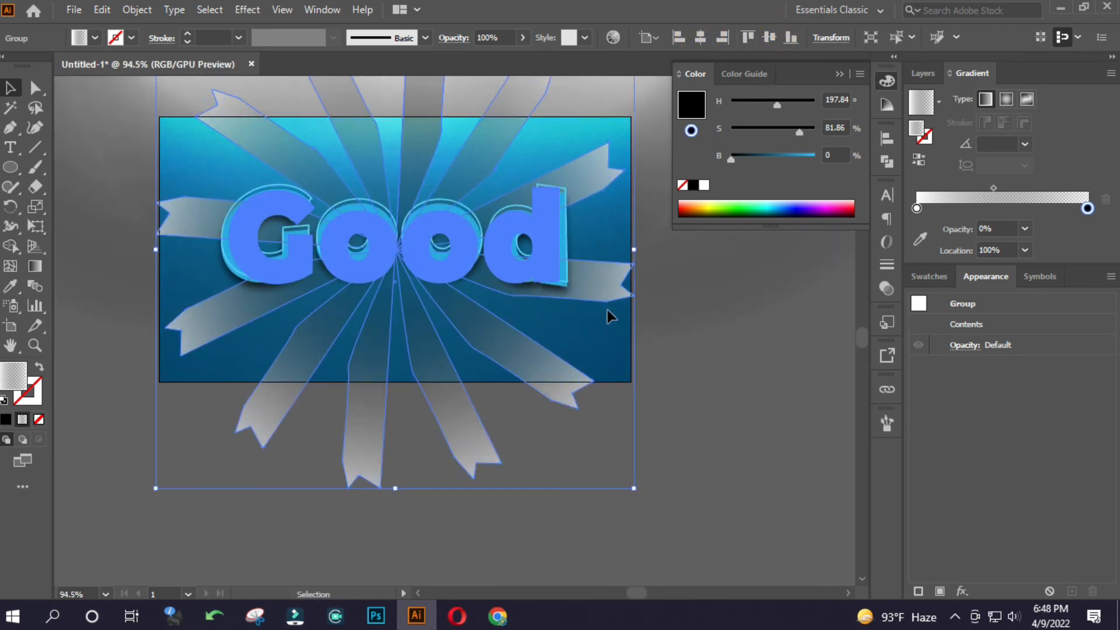
drag(638, 251, 657, 250)
click(725, 297)
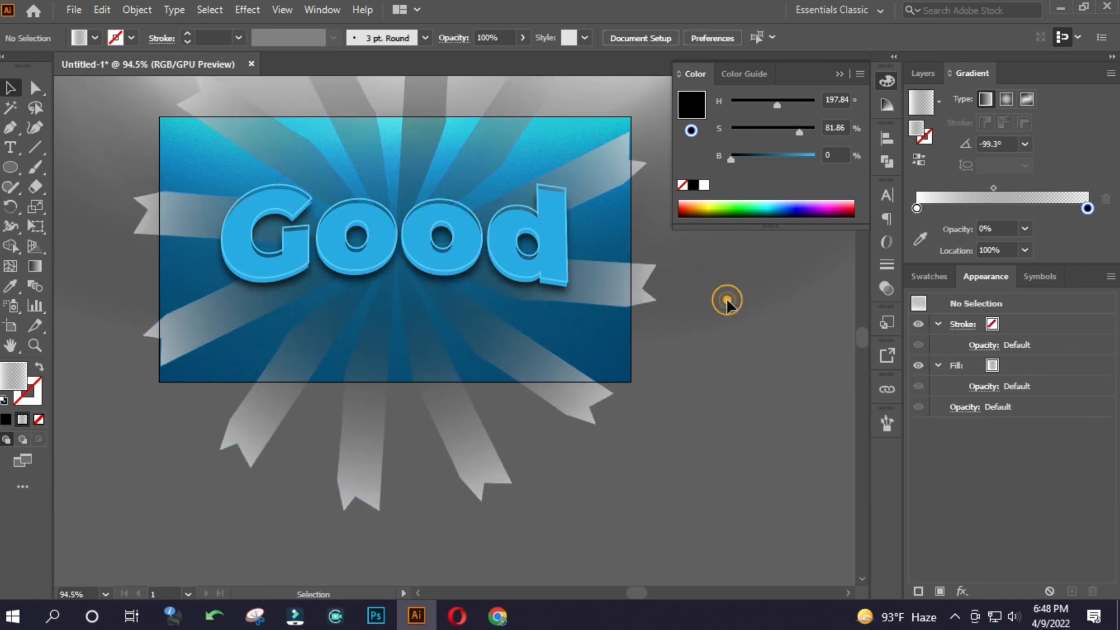
Set the ray group's blending mode to Color Dodge.
click(582, 402)
click(887, 289)
click(723, 212)
click(735, 345)
click(757, 350)
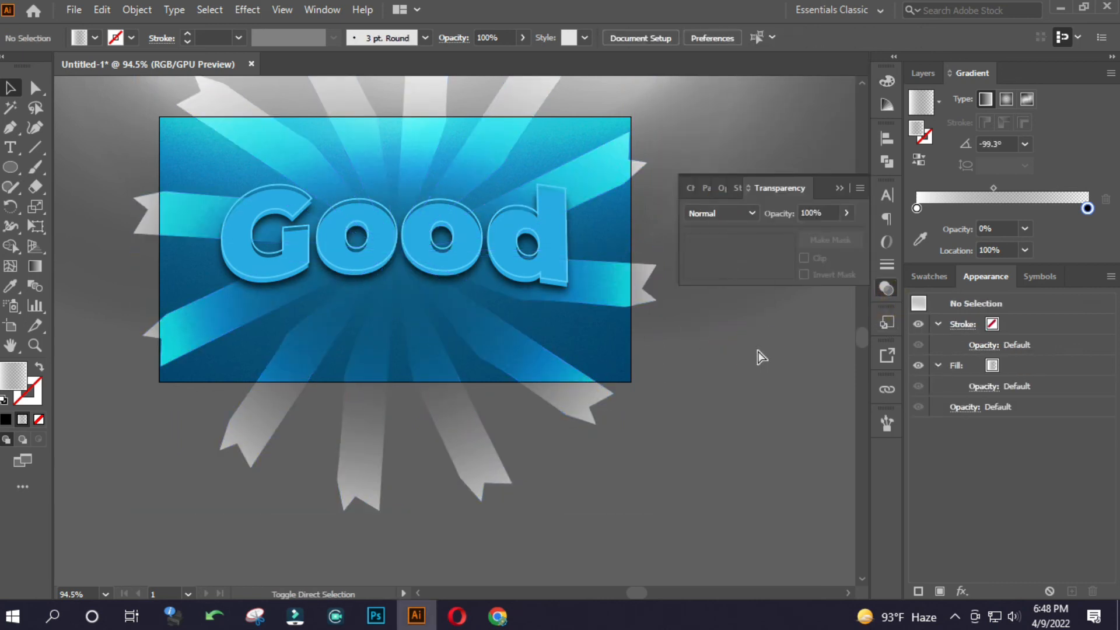
Reduce the ray group's opacity to 25%.
click(560, 385)
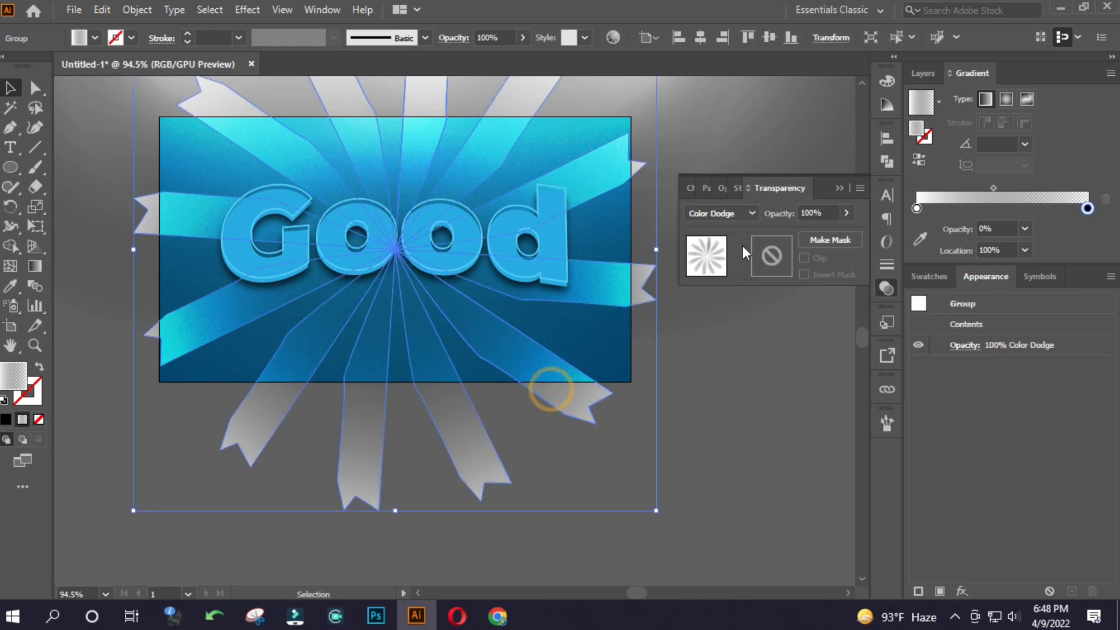
click(820, 213)
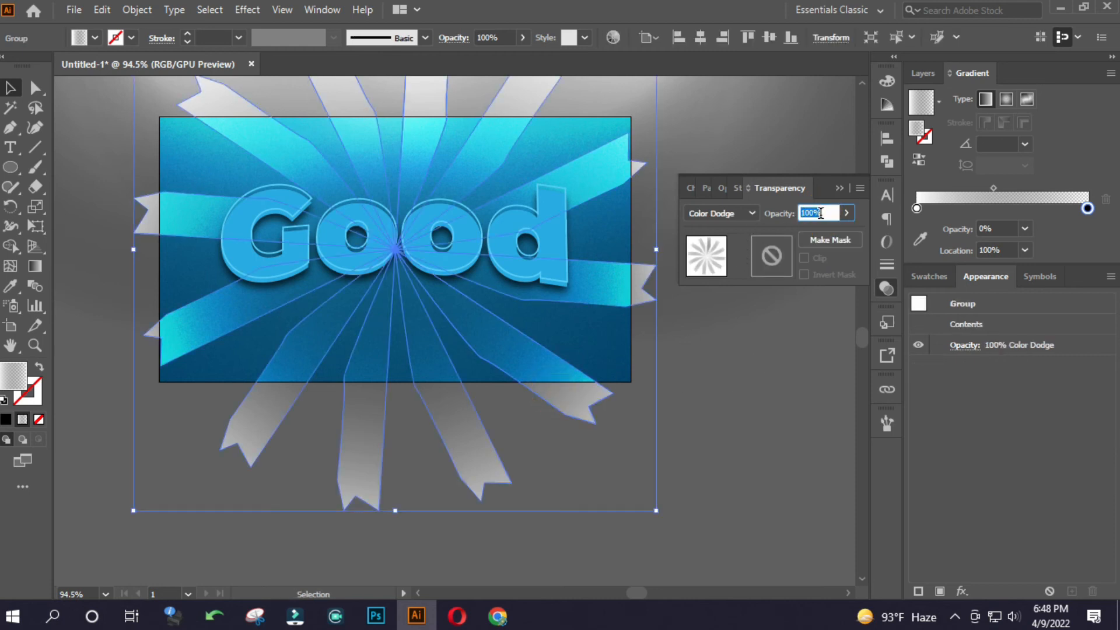
key(Return)
click(795, 353)
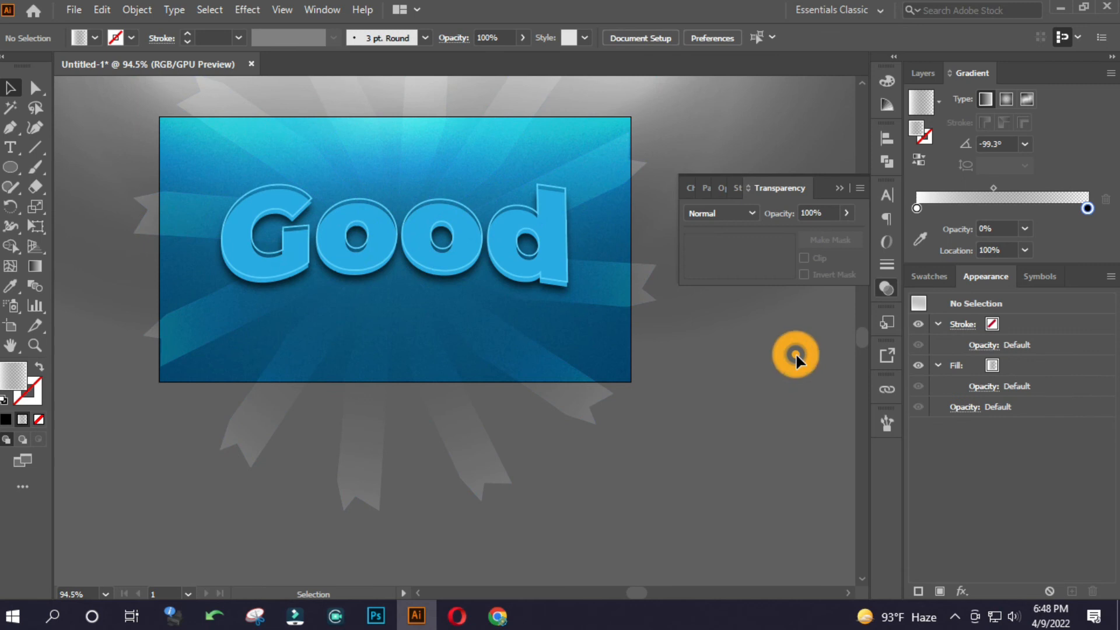
Copy the ray group and paste the duplicate in front, directly over the original.
click(570, 388)
key(ctrl+[)
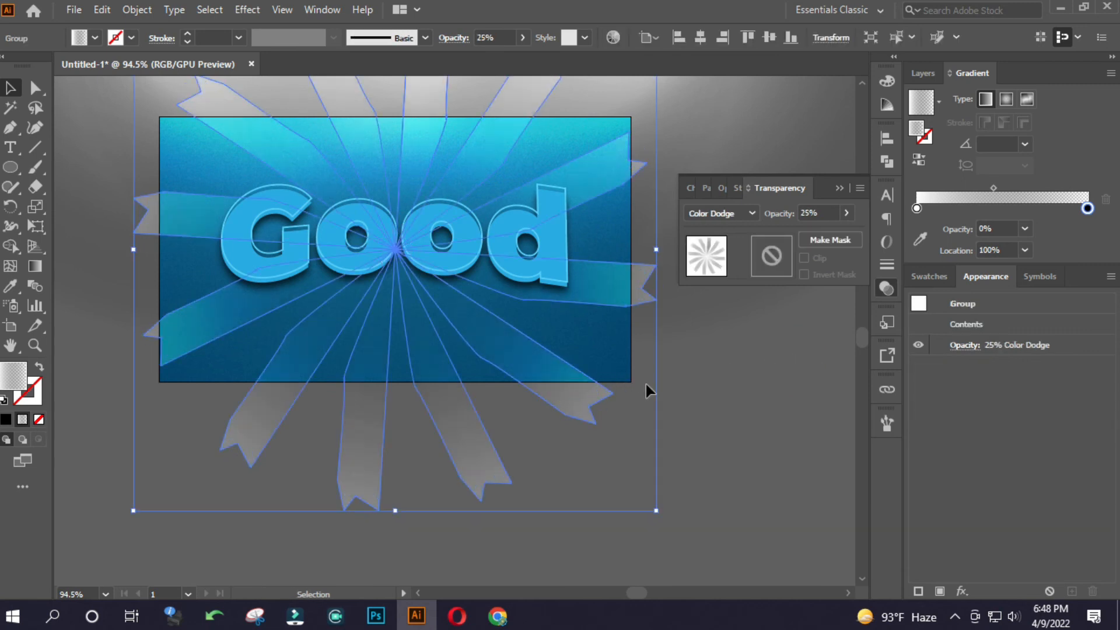
key(ctrl+])
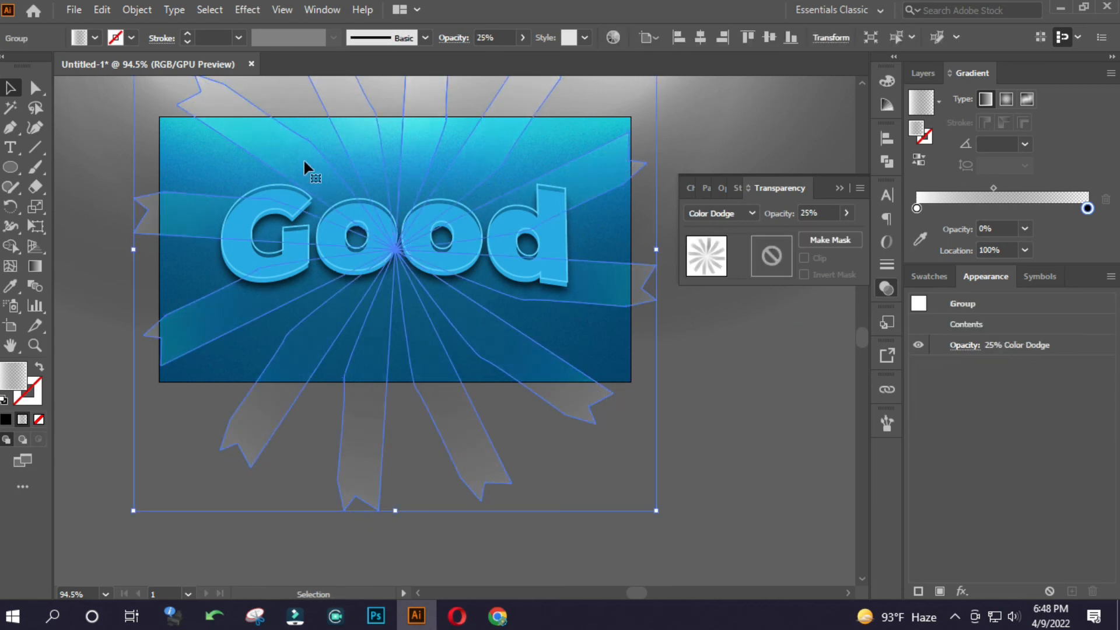
click(104, 10)
click(140, 89)
click(102, 9)
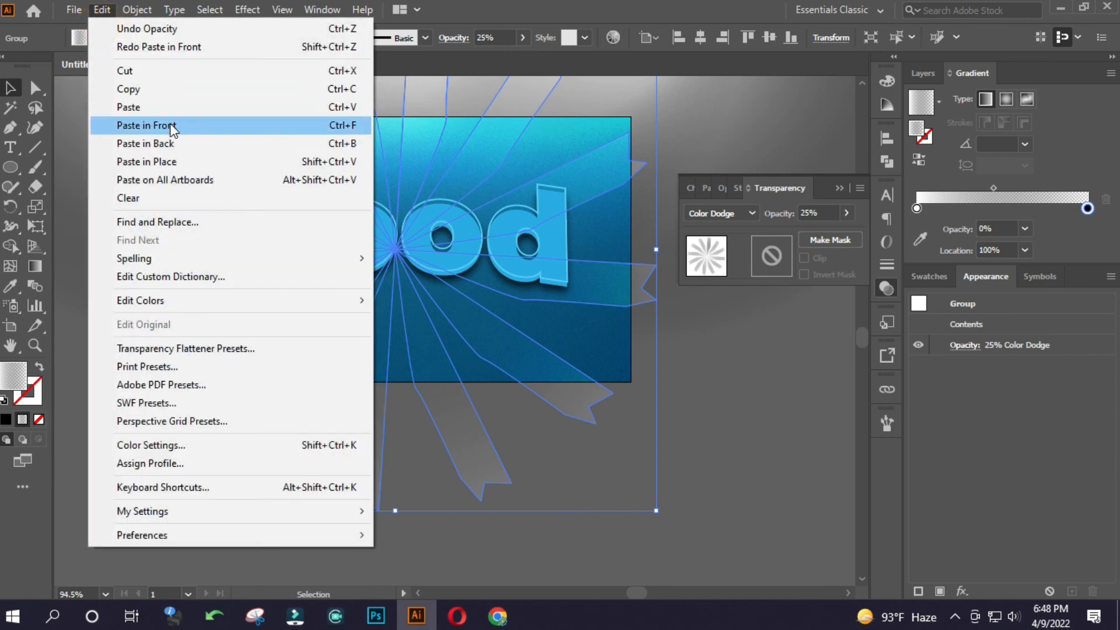
click(186, 131)
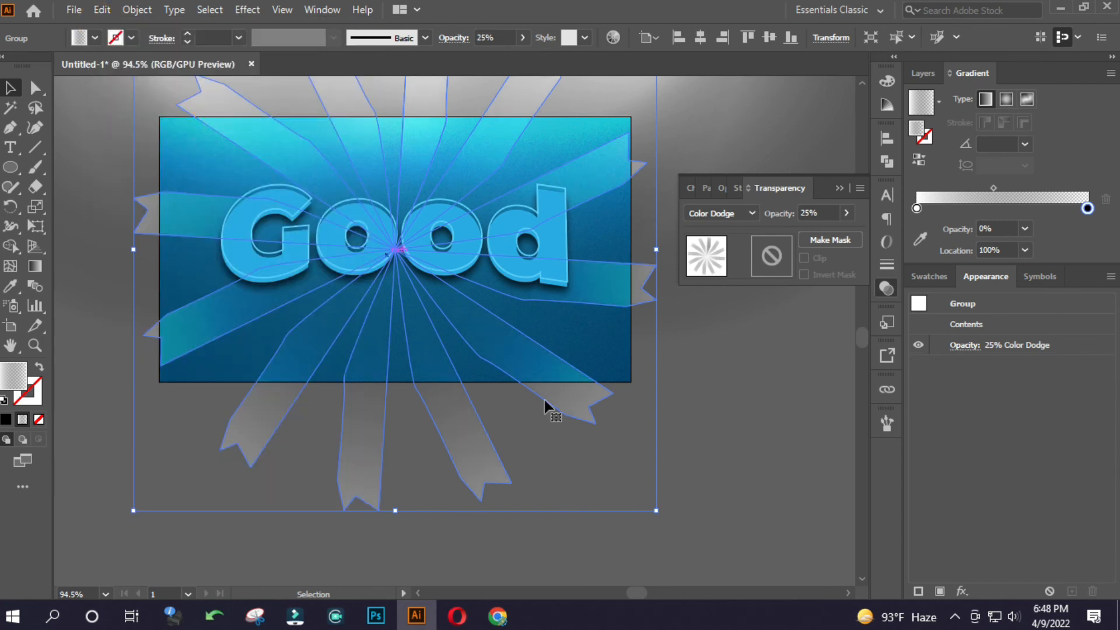
Rotate the duplicated ray group so its rays fill the gaps between the original rays, and deselect it.
drag(664, 515, 565, 552)
drag(512, 462, 491, 453)
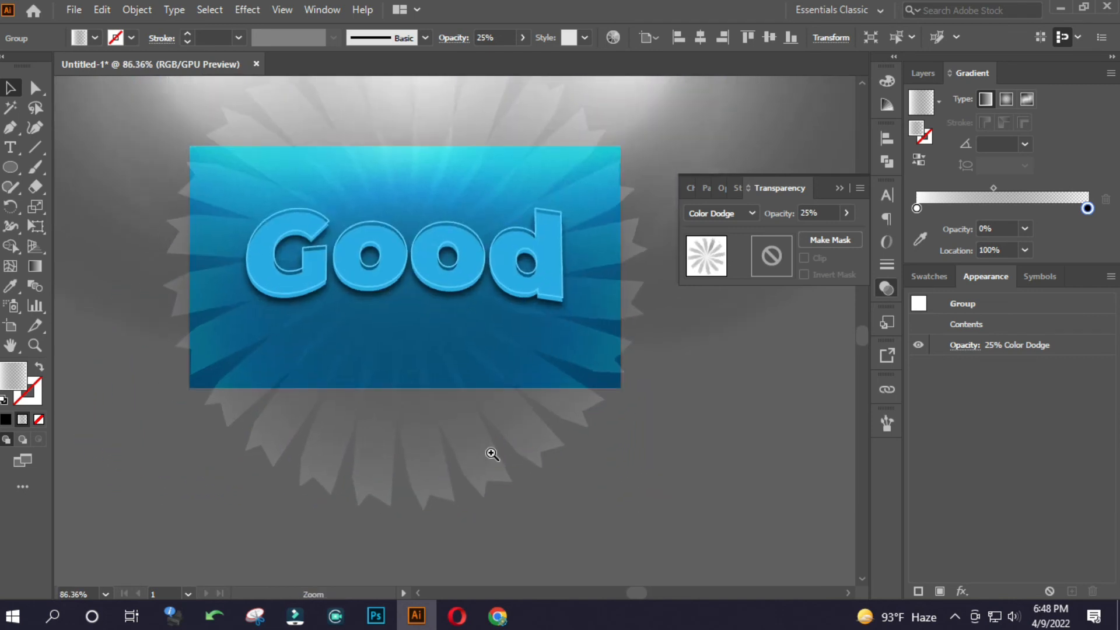
key(ctrl+z)
drag(645, 509, 497, 506)
click(733, 433)
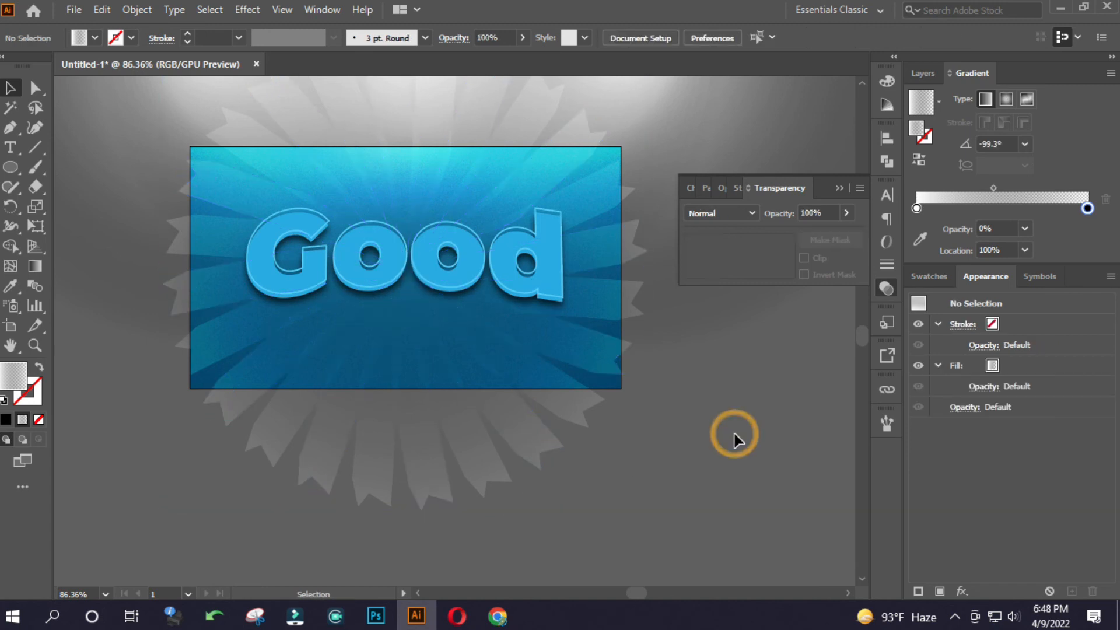
Enlarge the Color Dodge ray groups slightly from their shared center, keeping their proportions, and deselect them.
click(483, 434)
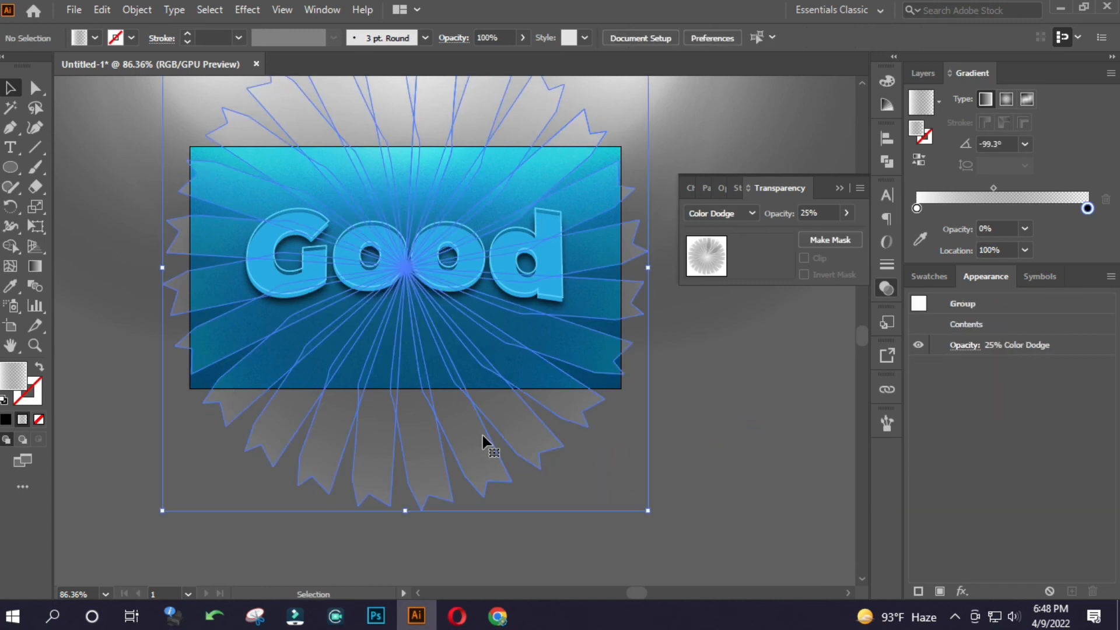
drag(648, 267, 674, 268)
click(729, 373)
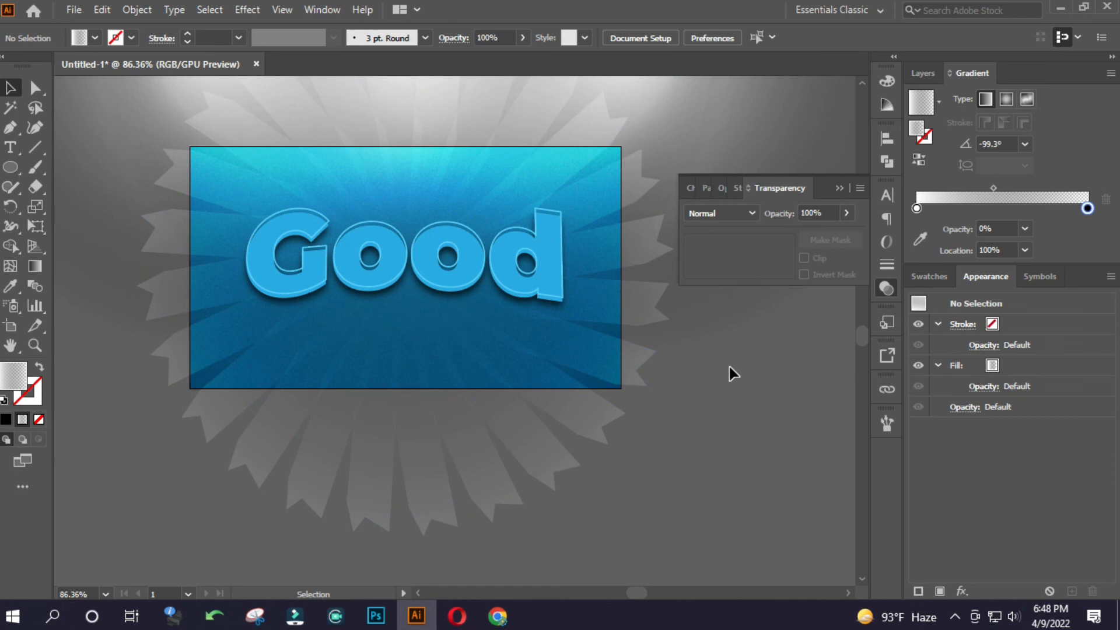
Change the blending mode of one set of alternating rays to Overlay and deselect it.
click(500, 405)
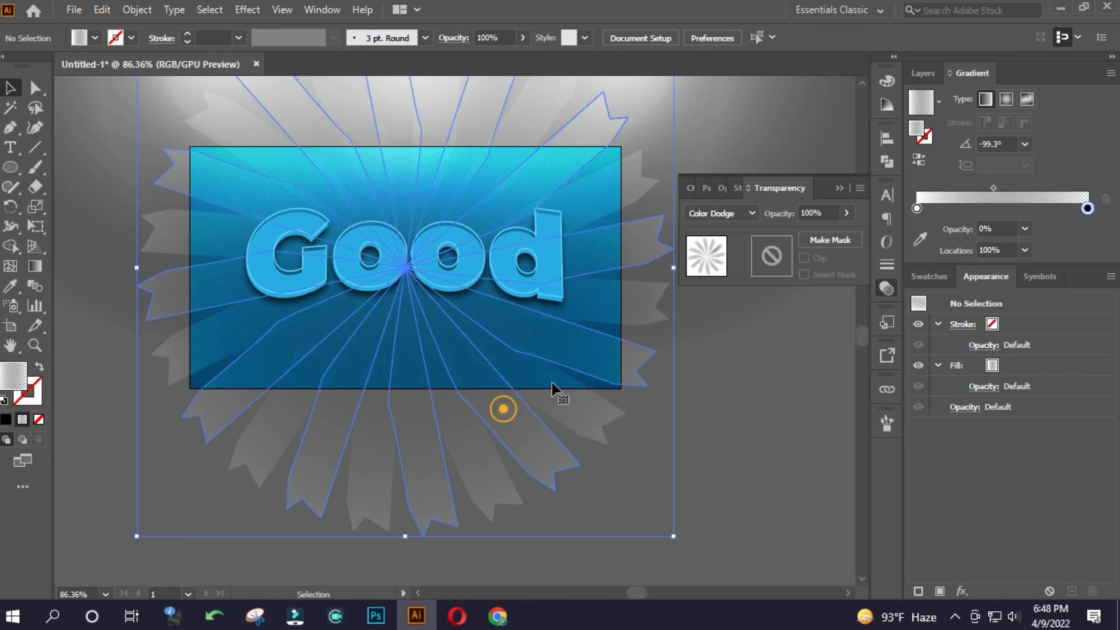
click(811, 213)
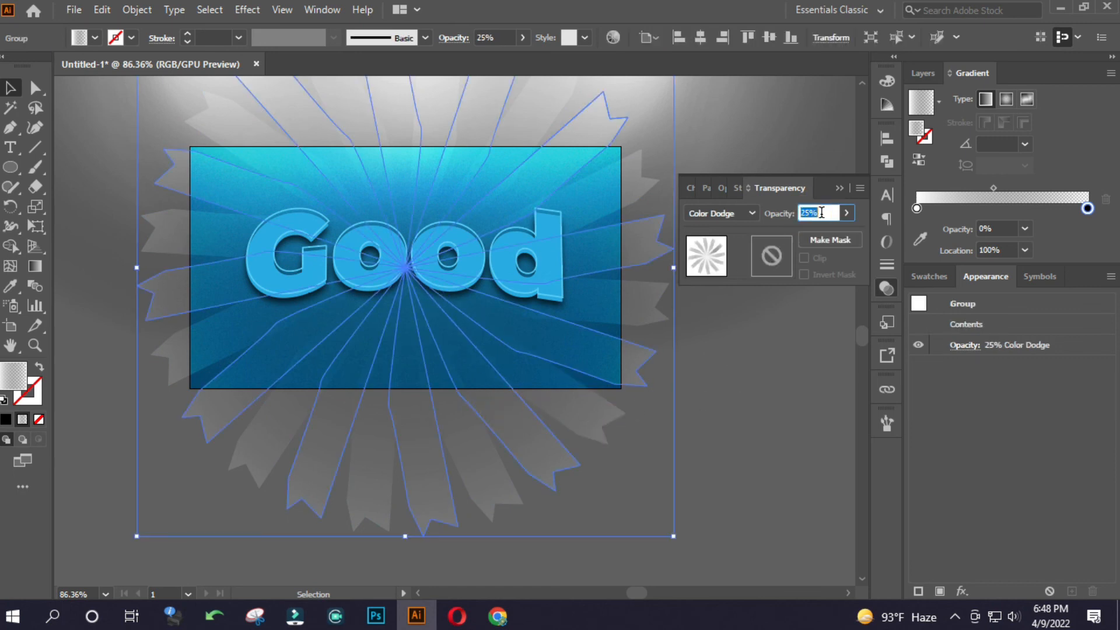
click(753, 214)
click(726, 367)
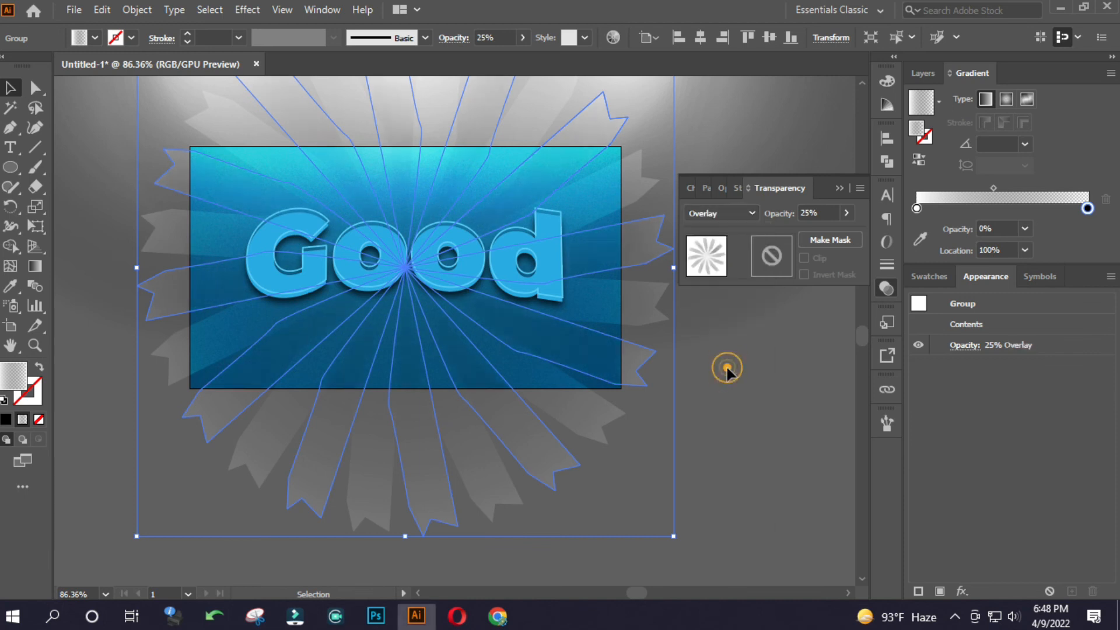
click(736, 382)
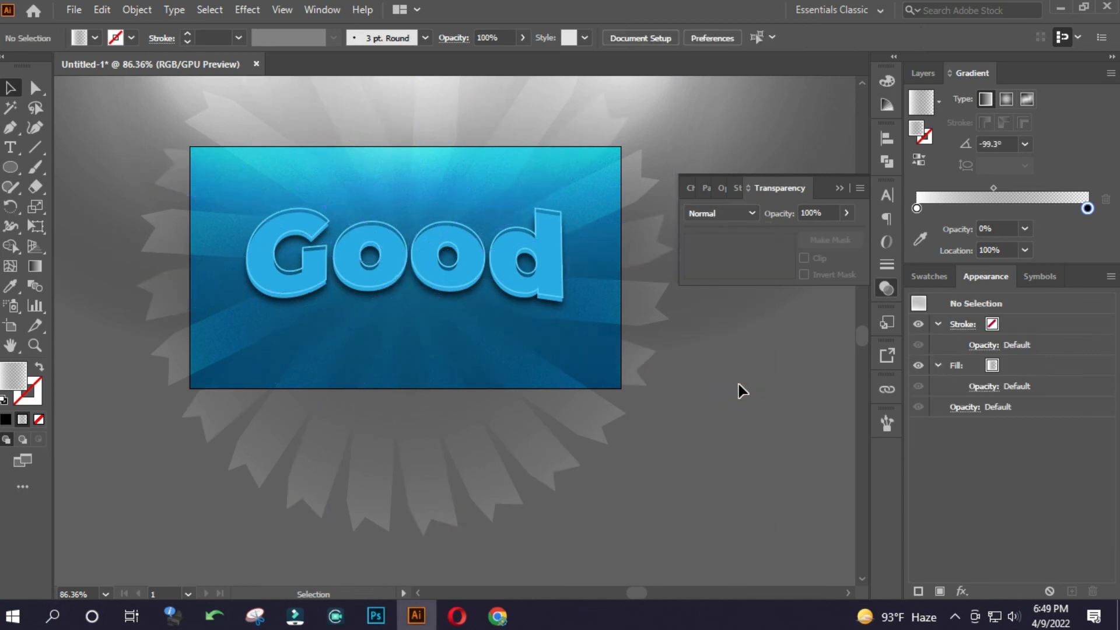
Paste a copy of the Overlay ray group in place and rotate it slightly for a denser burst.
click(631, 357)
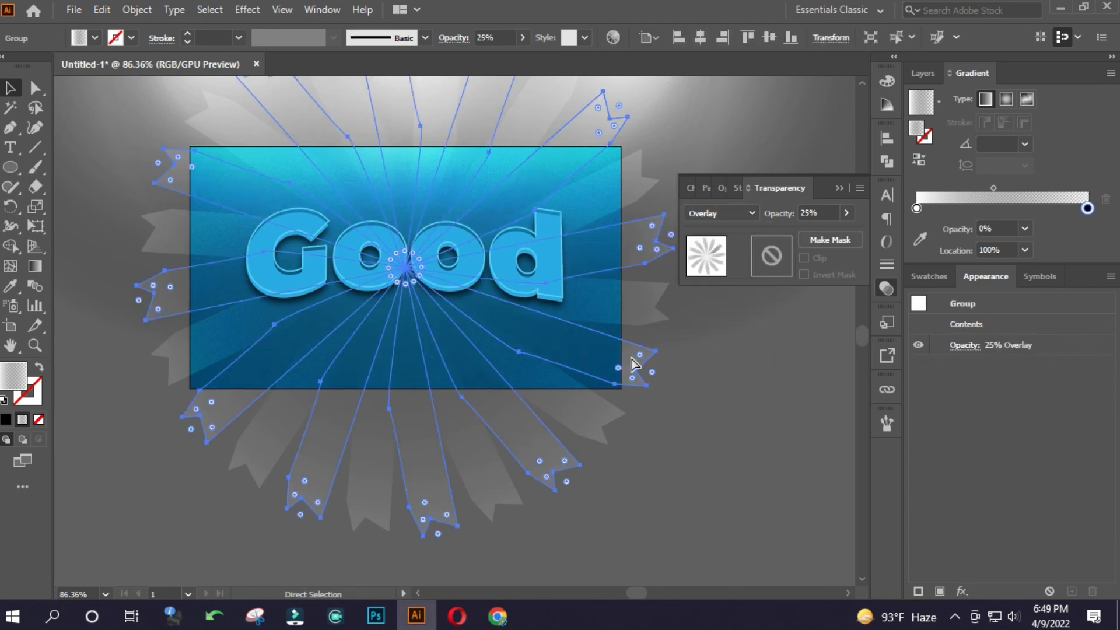
drag(679, 538, 647, 568)
click(730, 470)
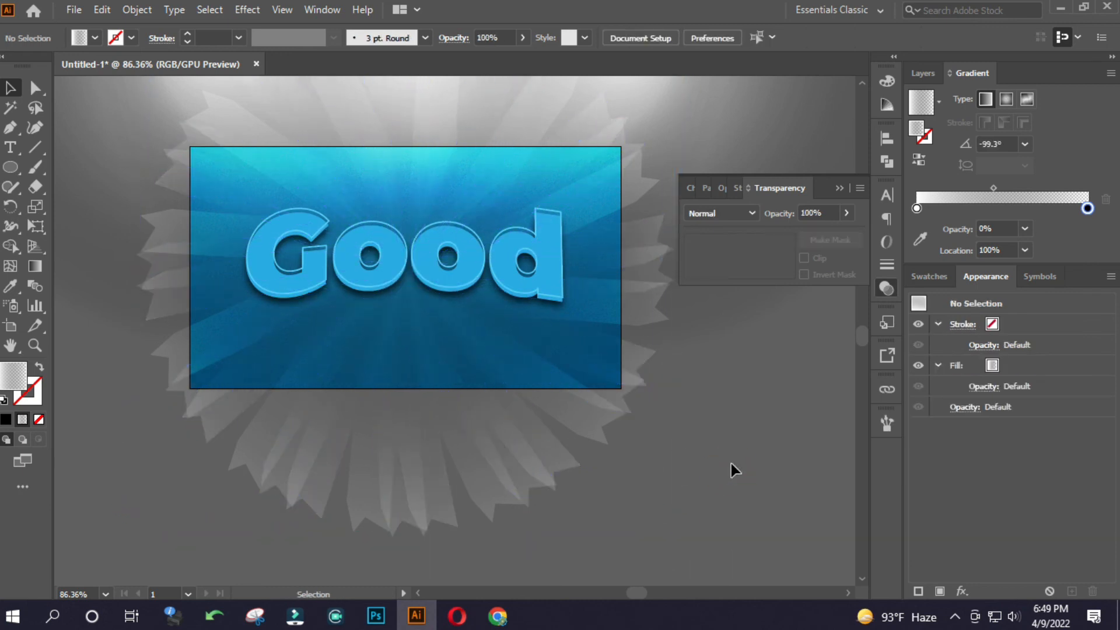
Group all the ray sets of the burst together and deselect them.
click(489, 430)
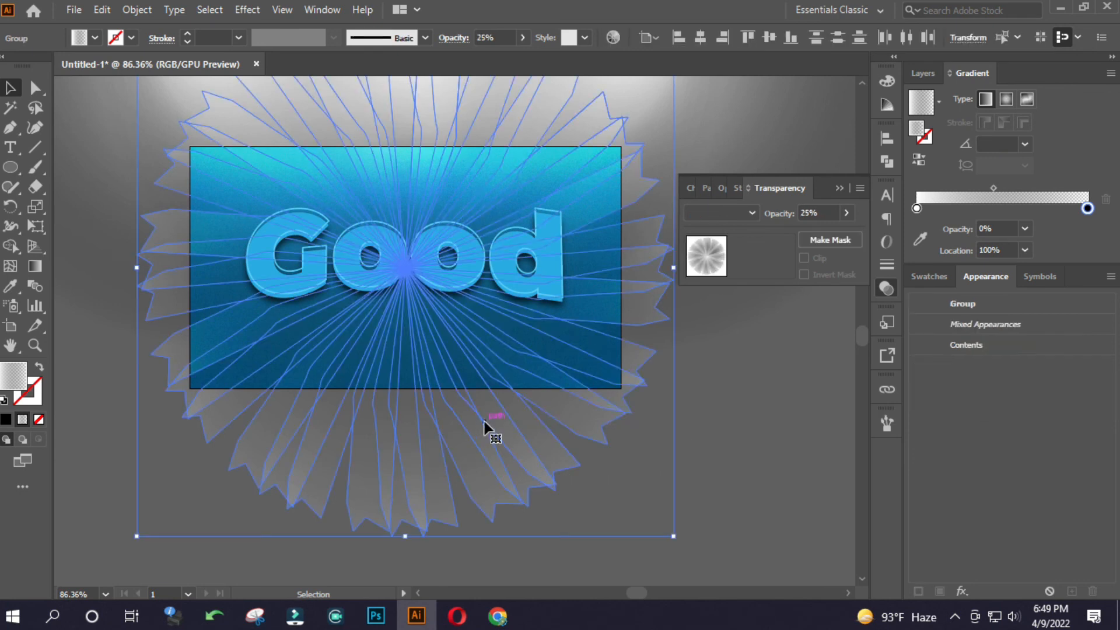
right_click(486, 439)
click(546, 279)
click(748, 346)
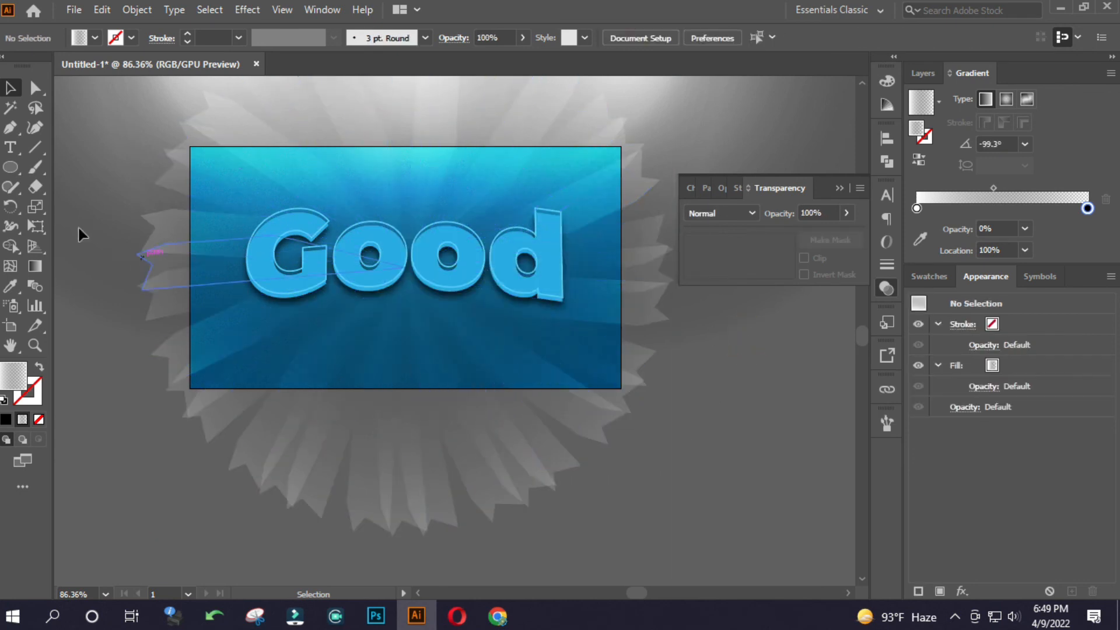
Create a 1280 × 720 px rectangle and move it below the artboard.
drag(15, 165, 82, 155)
click(86, 214)
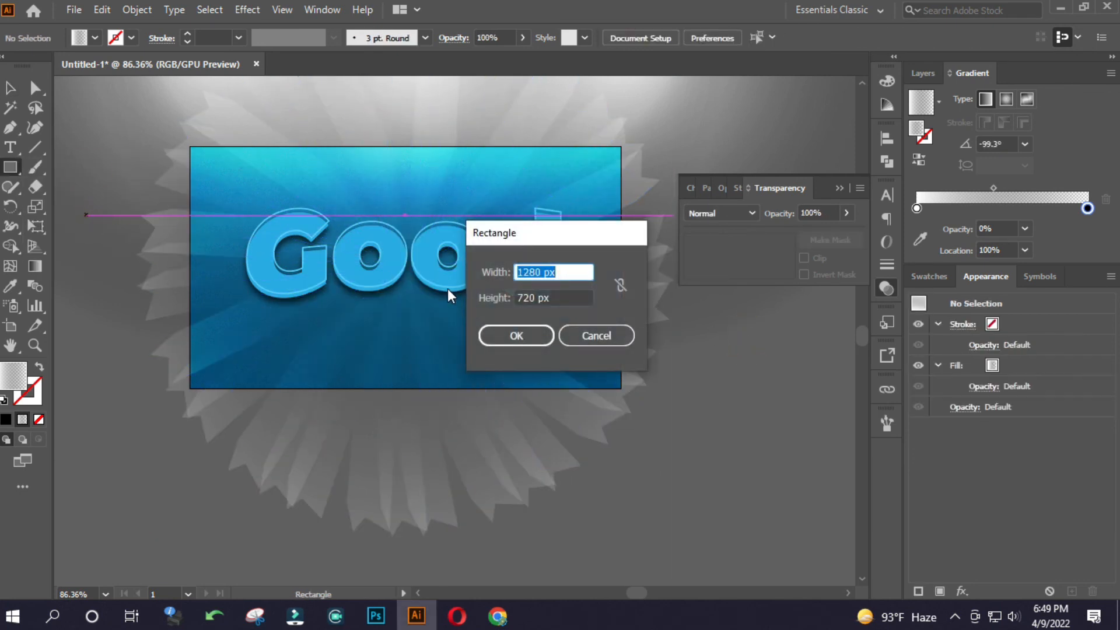
key(Return)
key(v)
drag(243, 296, 500, 459)
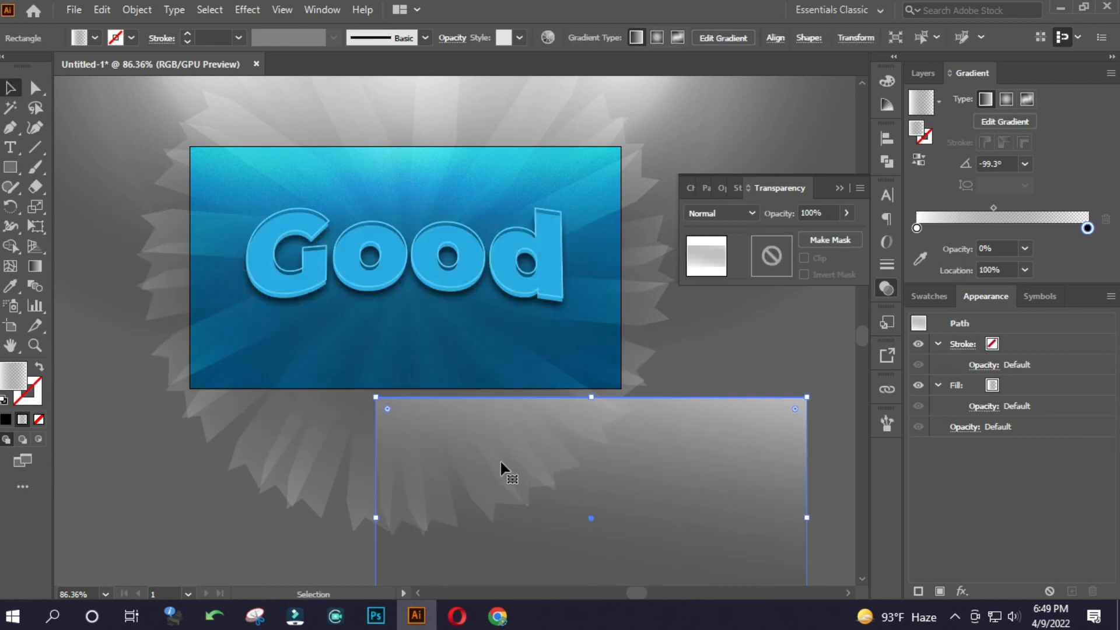
Unlock all objects, then align the new rectangle to the artboard's horizontal center and top edge.
key(ctrl+alt+2)
click(150, 479)
click(442, 464)
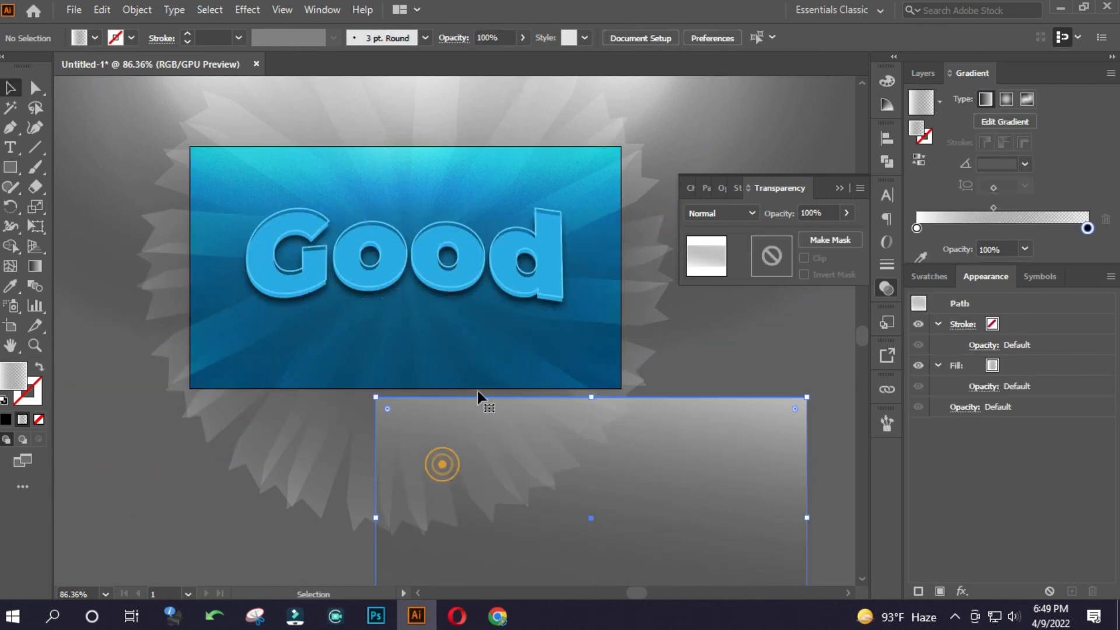
click(775, 37)
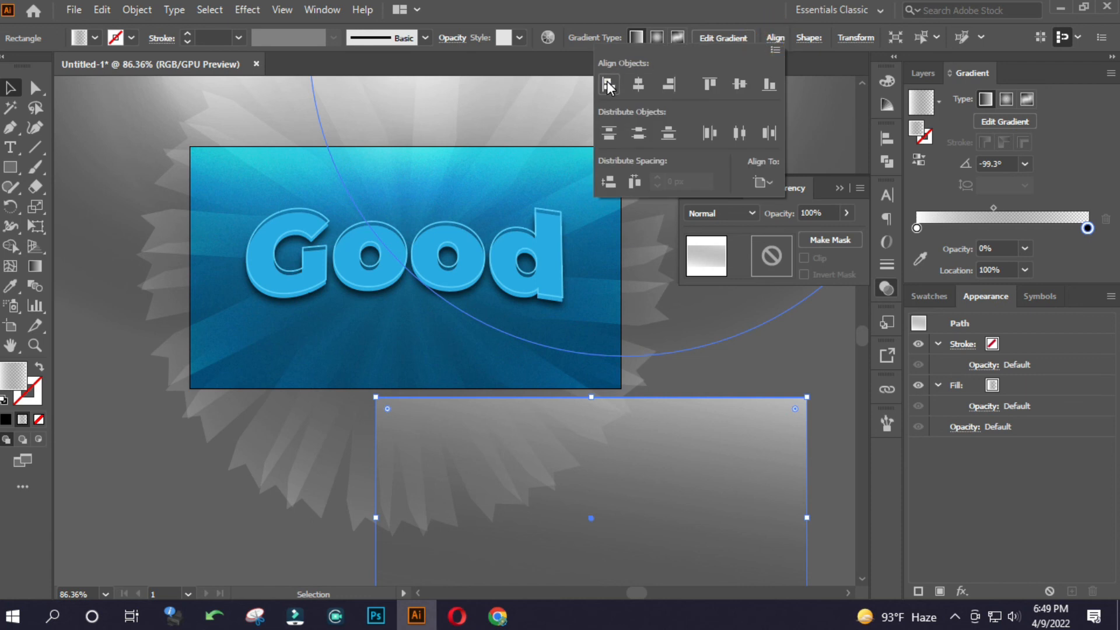
click(638, 85)
click(703, 85)
click(735, 460)
Make a clipping mask from all the artwork, using the artboard-sized rectangle as the clipping shape.
key(ctrl+a)
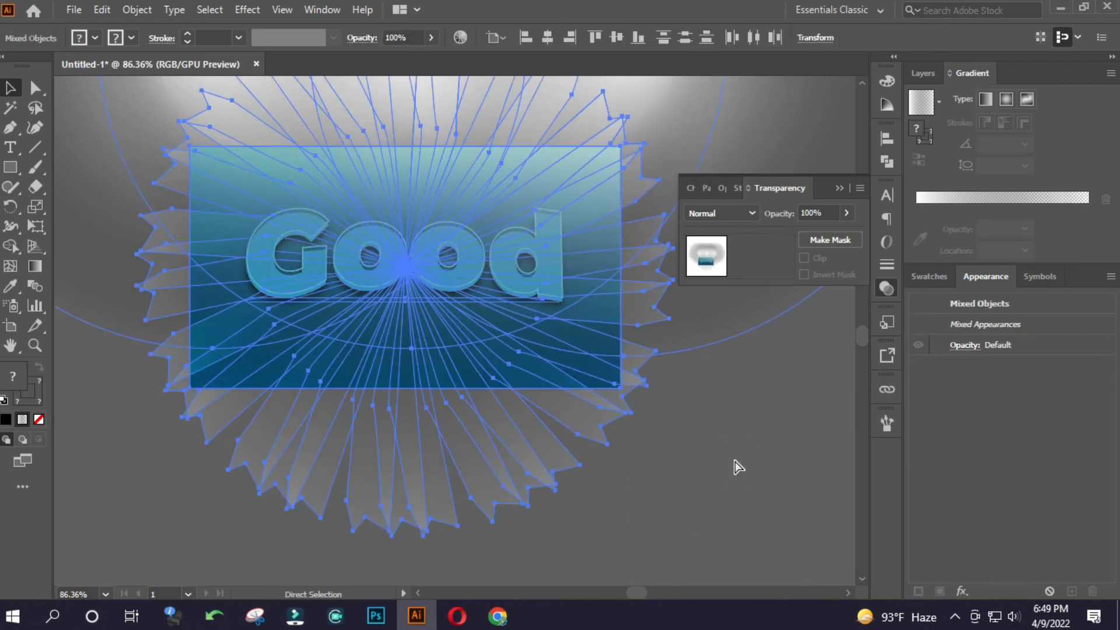
key(ctrl+7)
scroll(354, 215, up, 1)
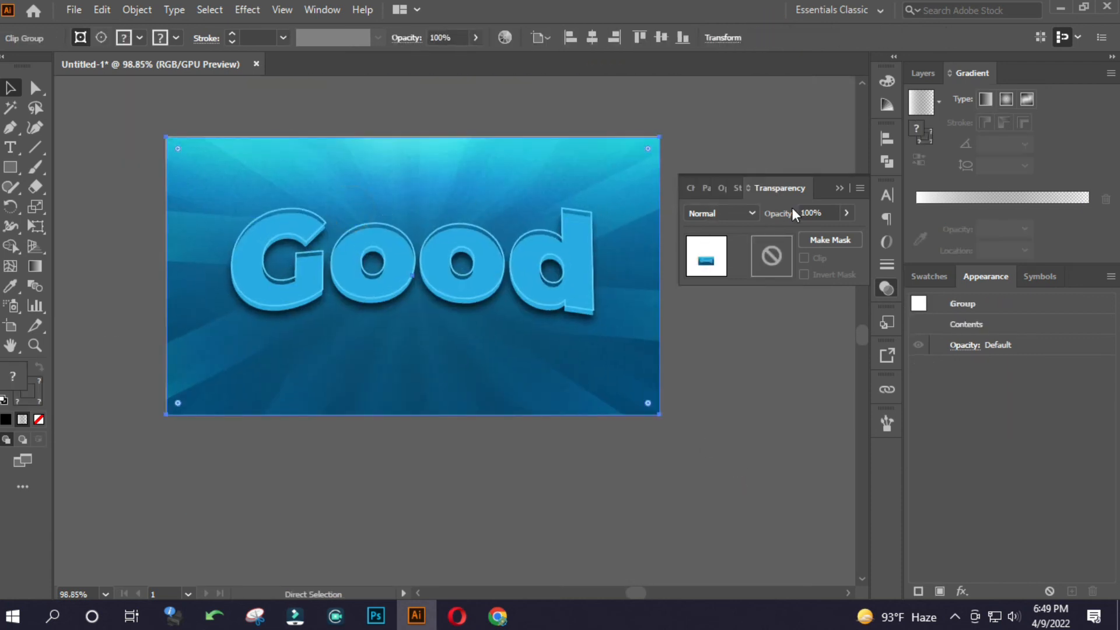
click(839, 187)
scroll(310, 252, up, 1)
key(v)
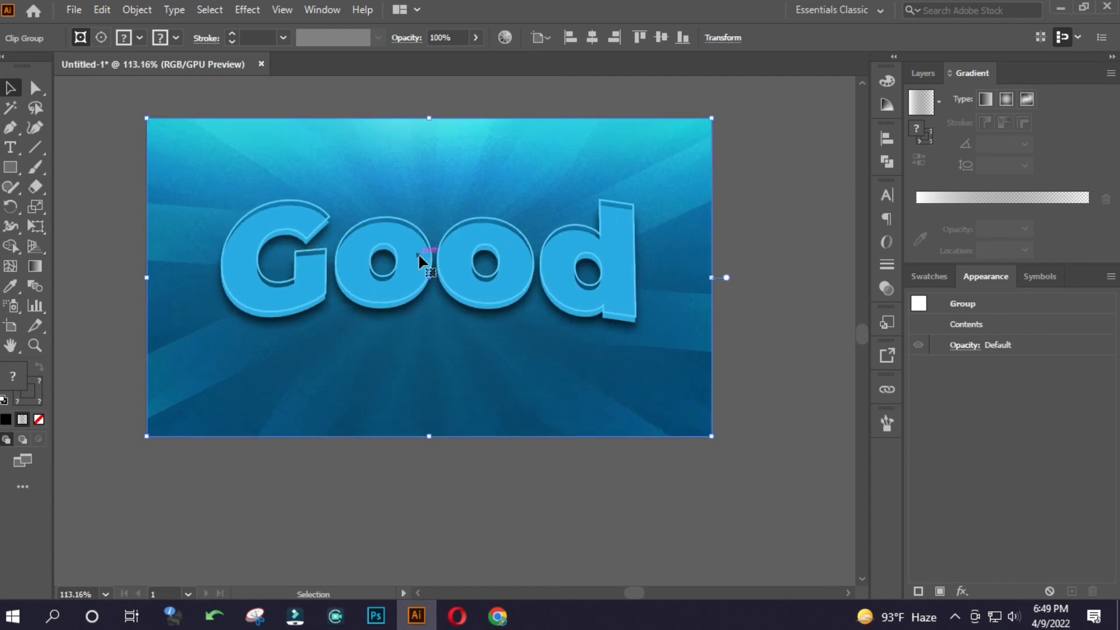
Select both "Good" text objects inside the clip group, nudge them slightly down, and deselect them.
click(923, 73)
click(976, 115)
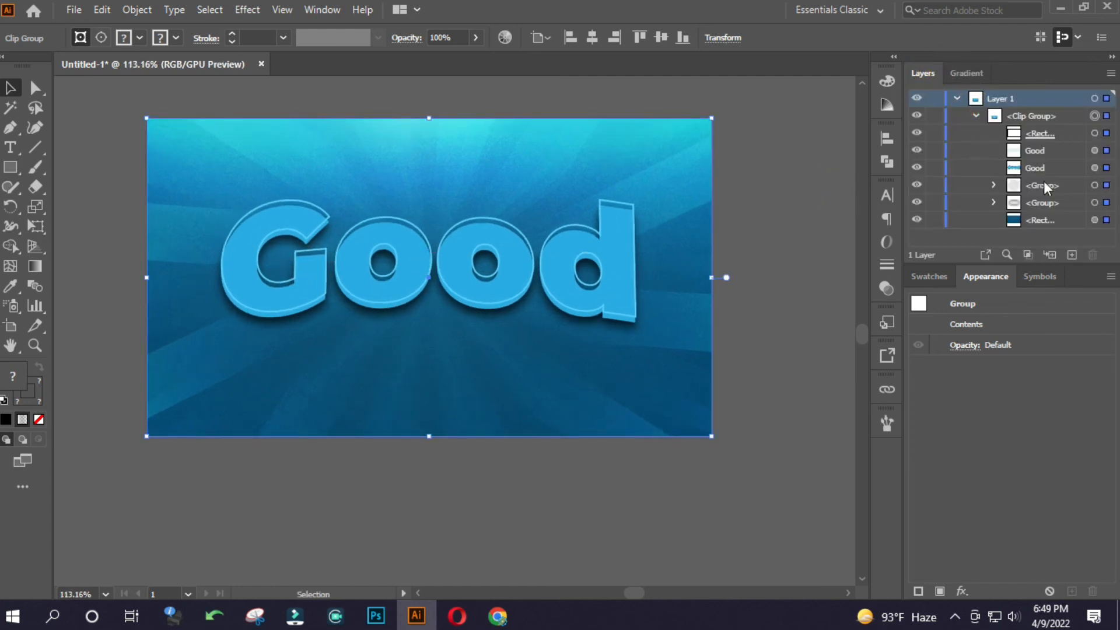
click(1095, 151)
shift+click(1095, 168)
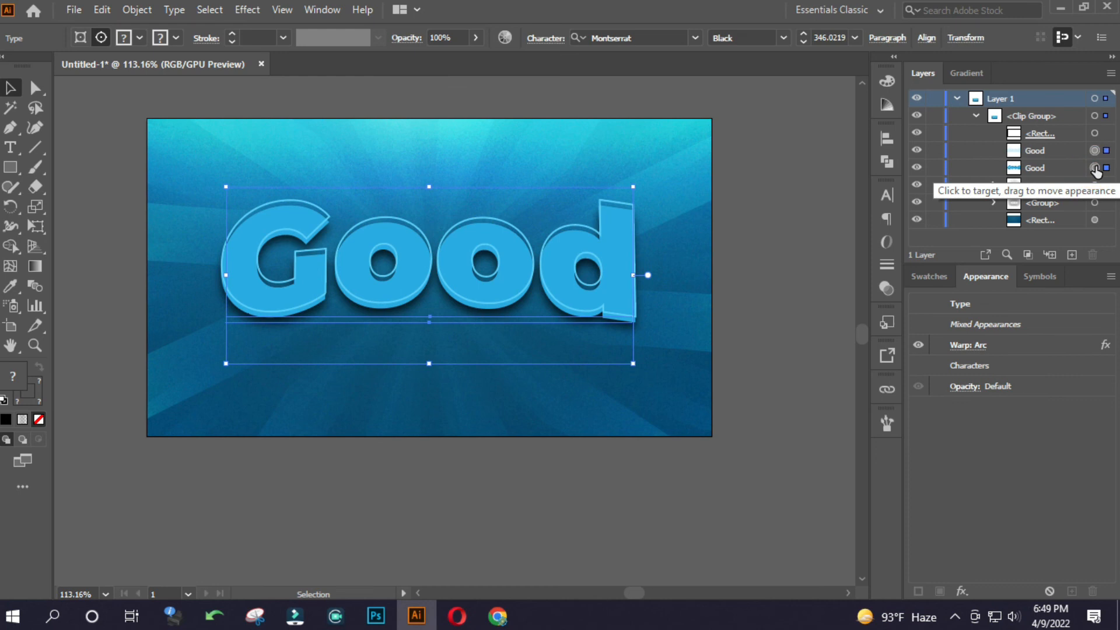
key(Down)
key(Down)
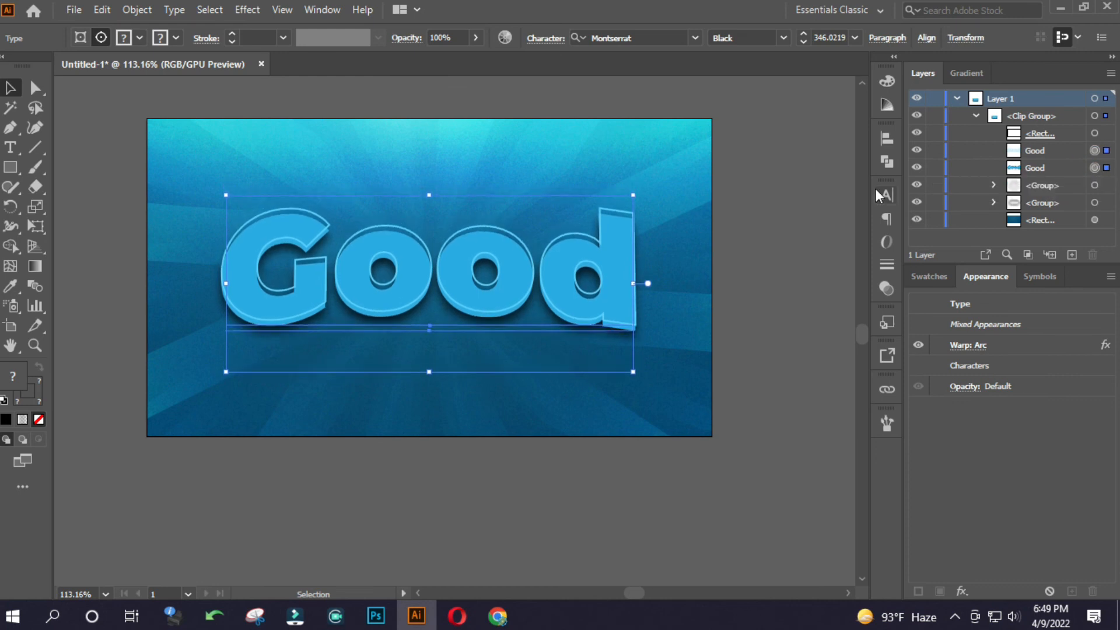
click(763, 224)
Save the document to the Desktop as "good" in Illustrator EPS format, using the Illustrator 2020 EPS version.
key(ctrl+space)
drag(397, 317, 375, 295)
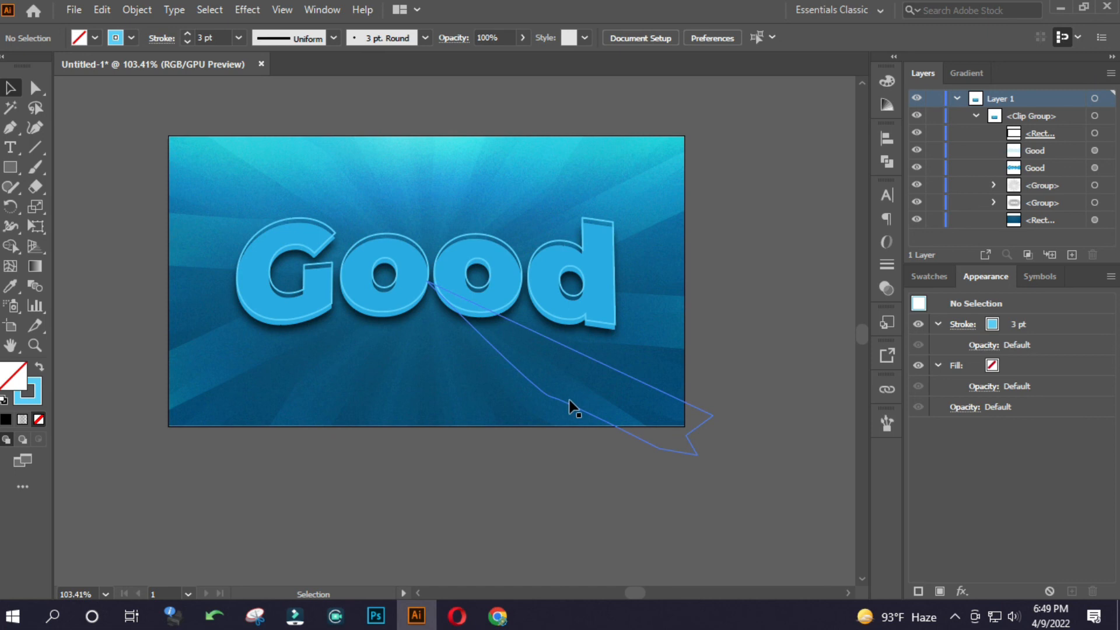
key(ctrl)
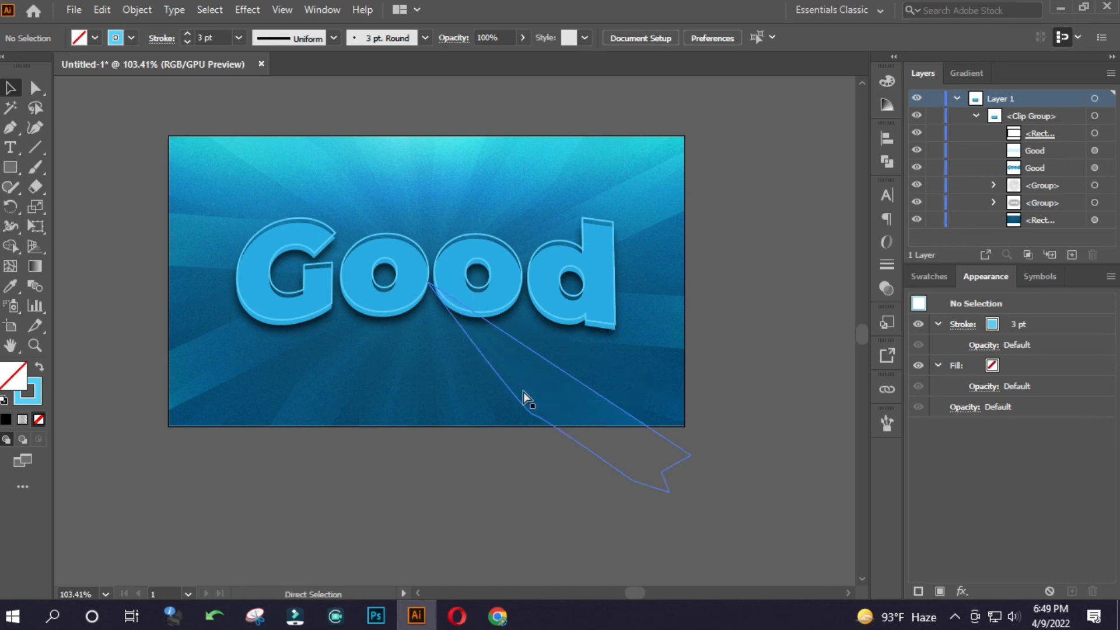
key(ctrl+s)
click(67, 201)
click(156, 310)
text(good)
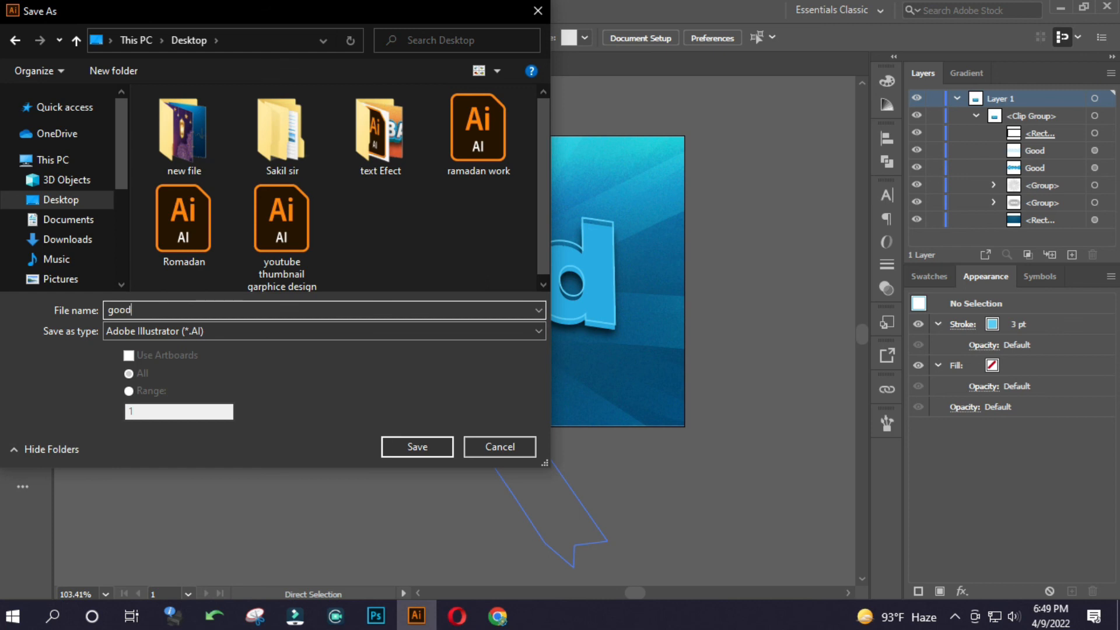
click(177, 330)
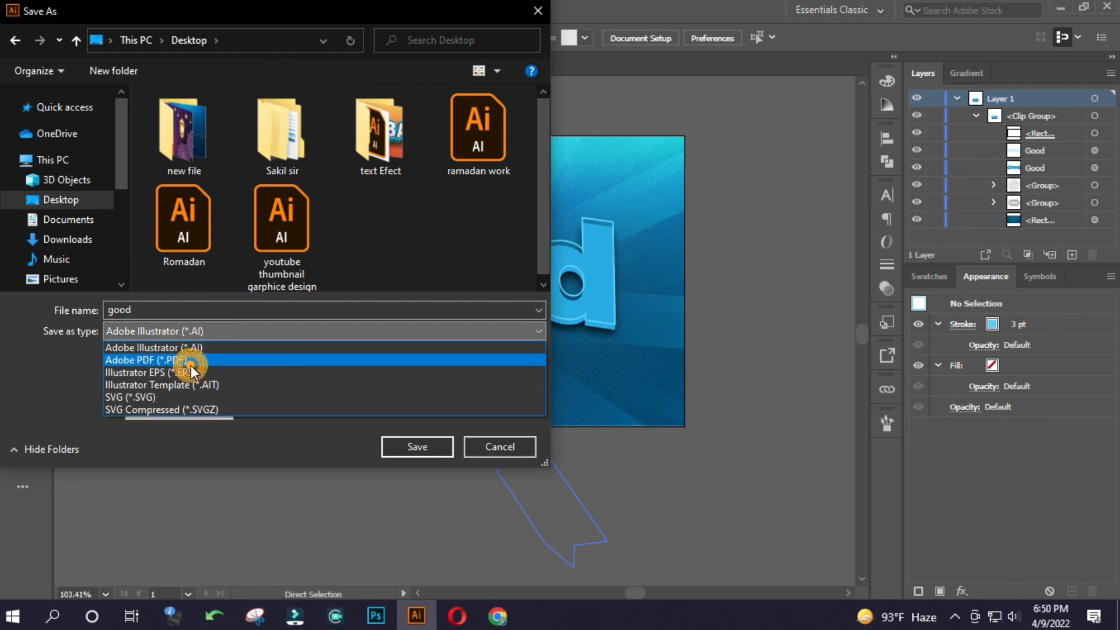
click(191, 371)
click(423, 447)
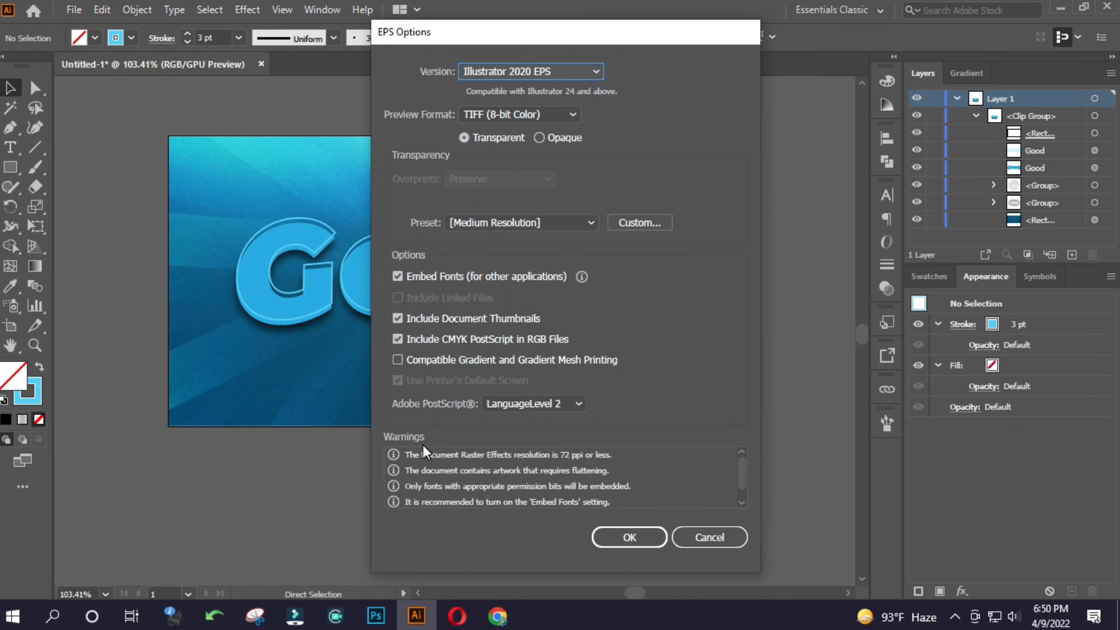
click(639, 538)
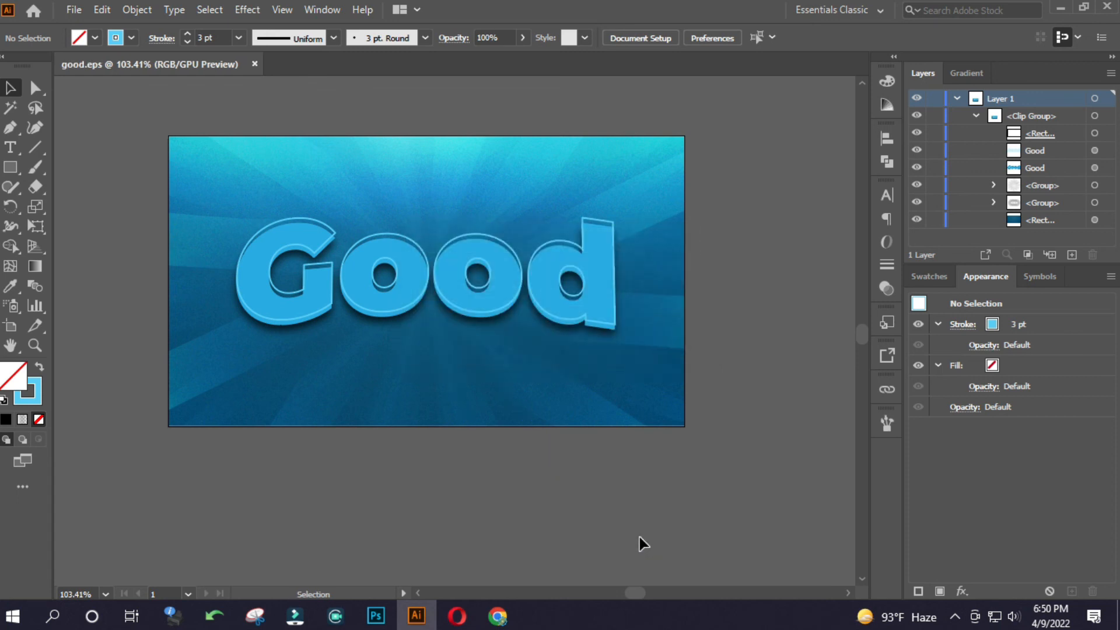
Export the artwork for web to the Desktop as "good", a 1280 × 720 px JPEG at Maximum quality.
key(ctrl+alt+shift+s)
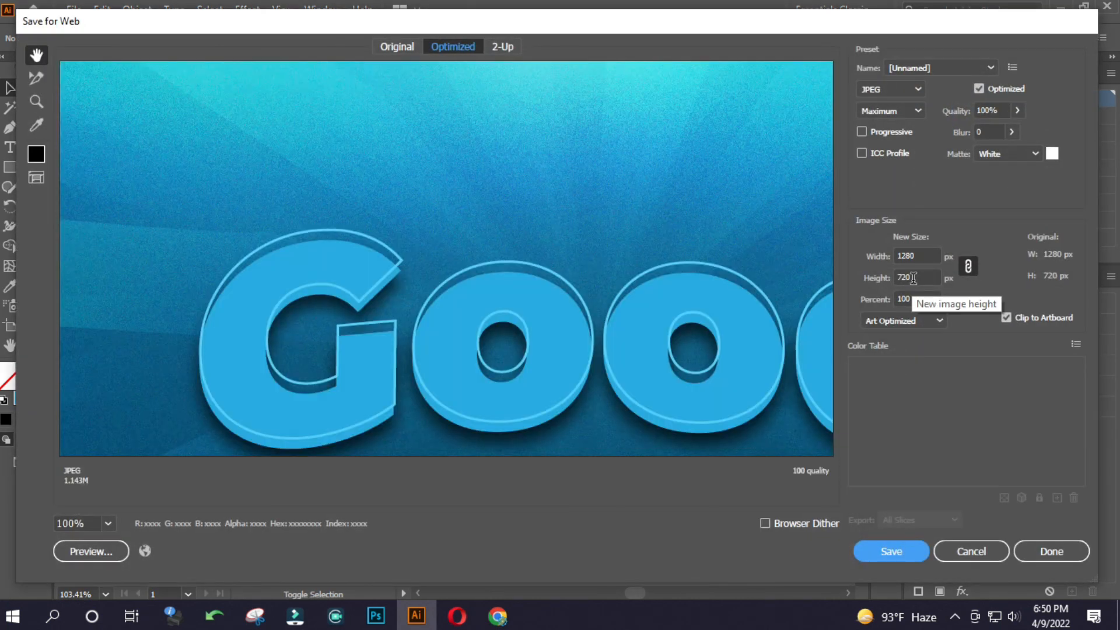
click(917, 277)
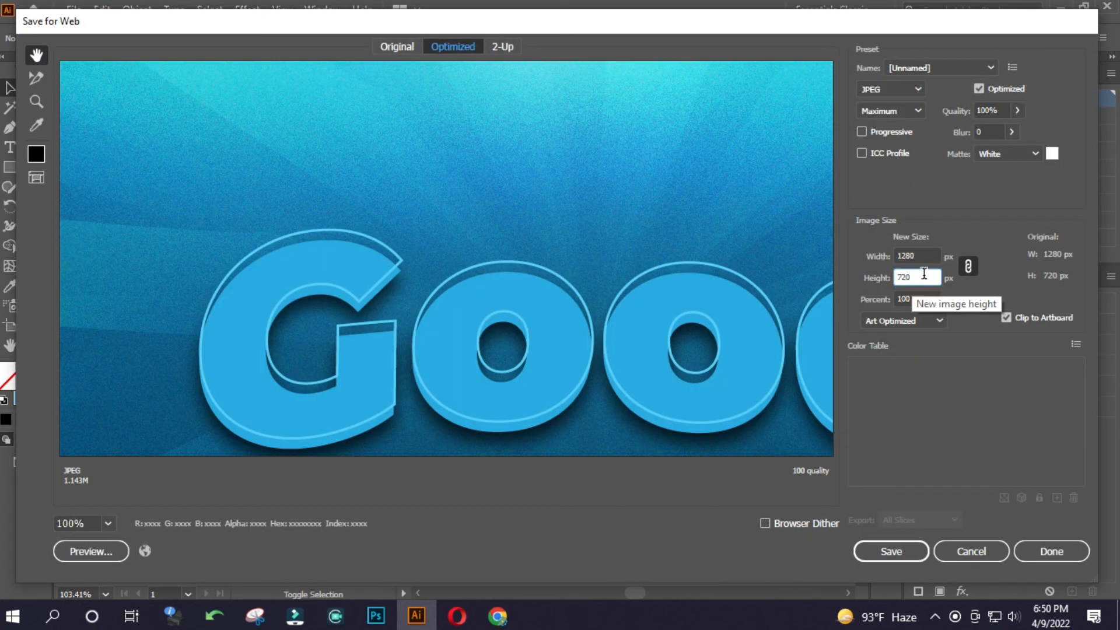
click(892, 551)
click(84, 175)
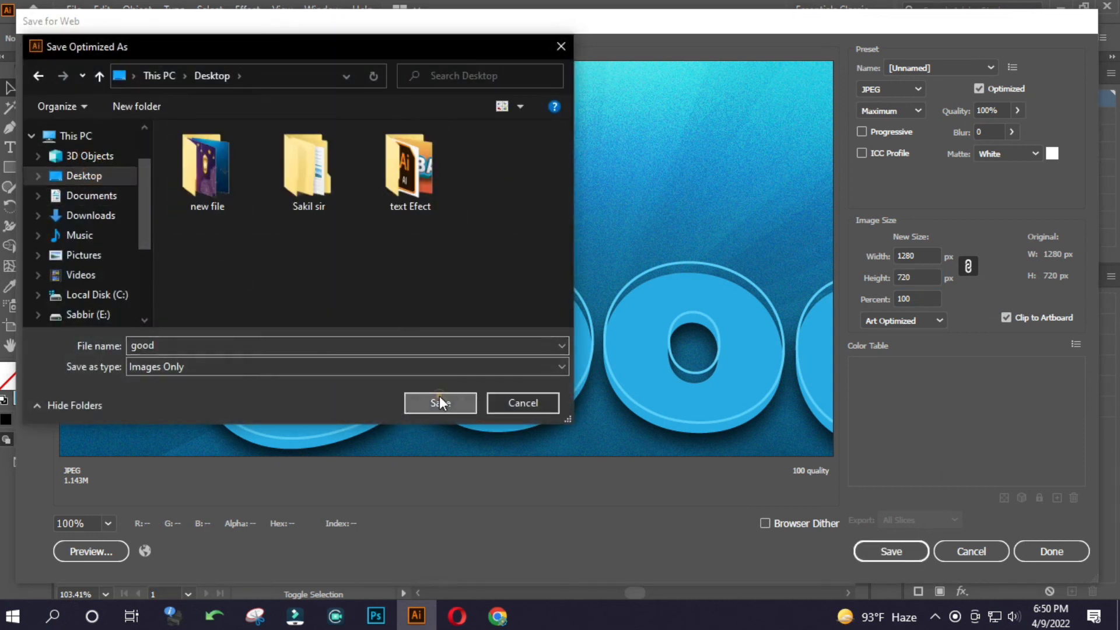
click(440, 403)
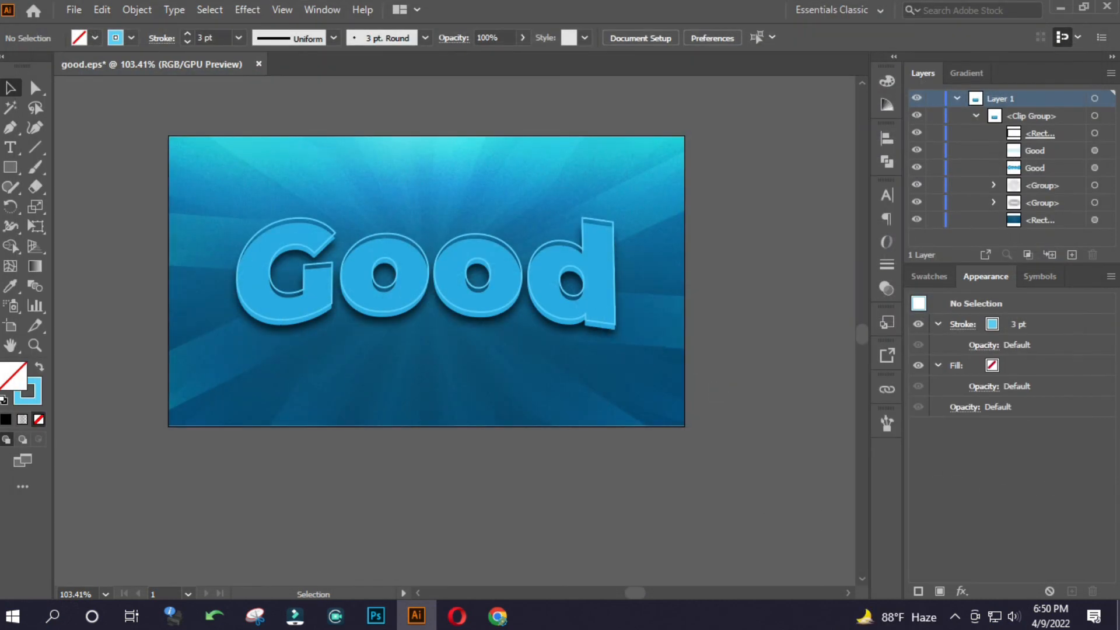
Close Illustrator without saving changes to good.eps, then open the exported "good" image from the desktop to check it and close the viewer.
click(1104, 10)
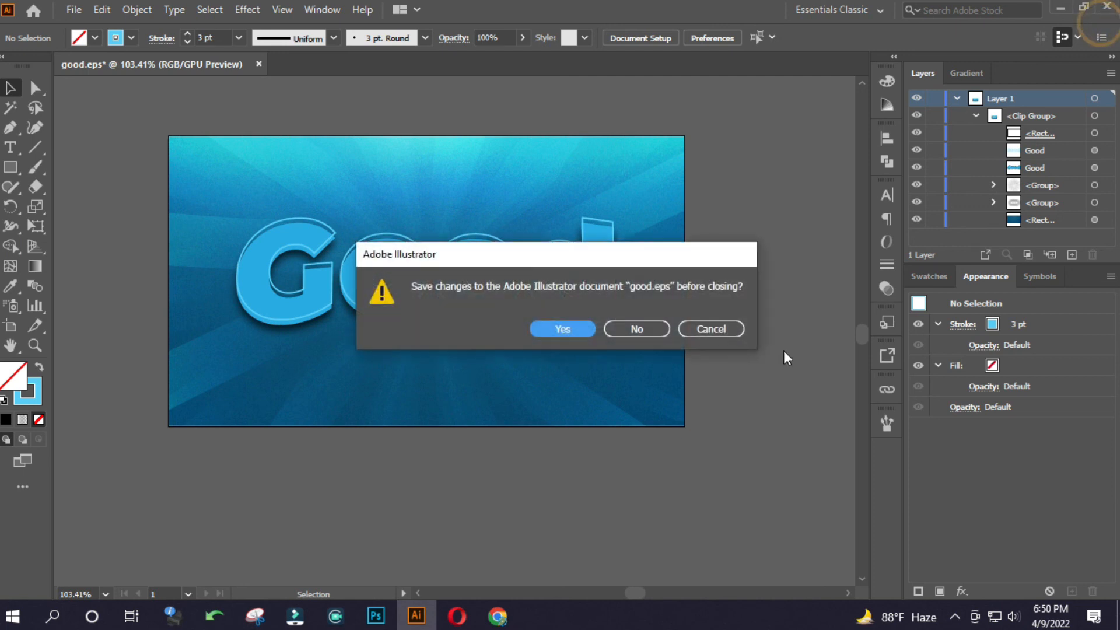
click(636, 330)
double_click(27, 249)
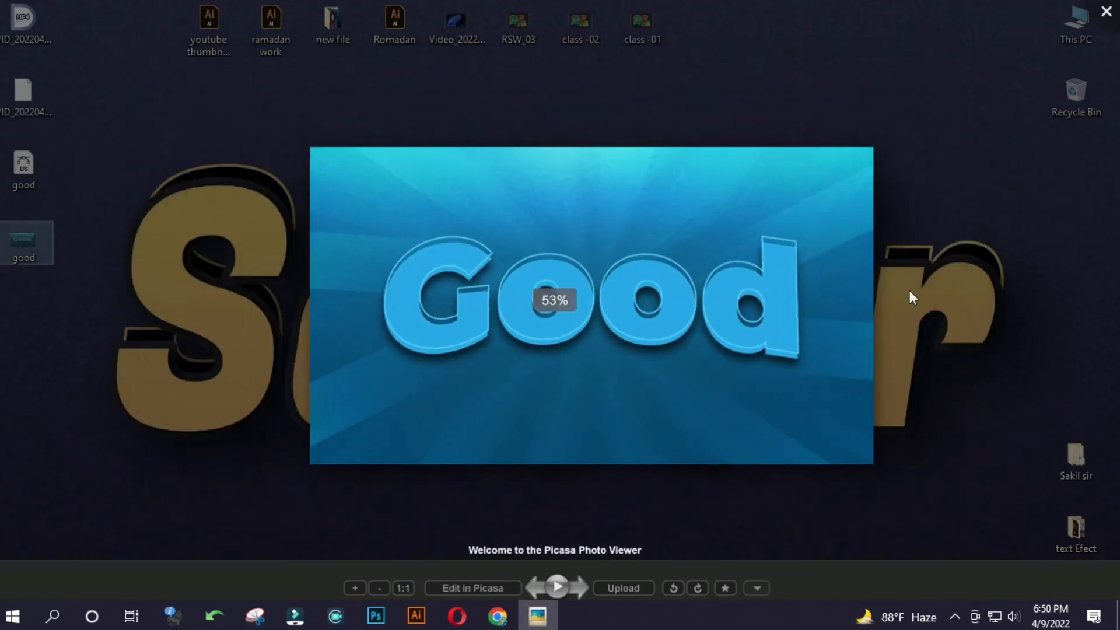
click(1106, 13)
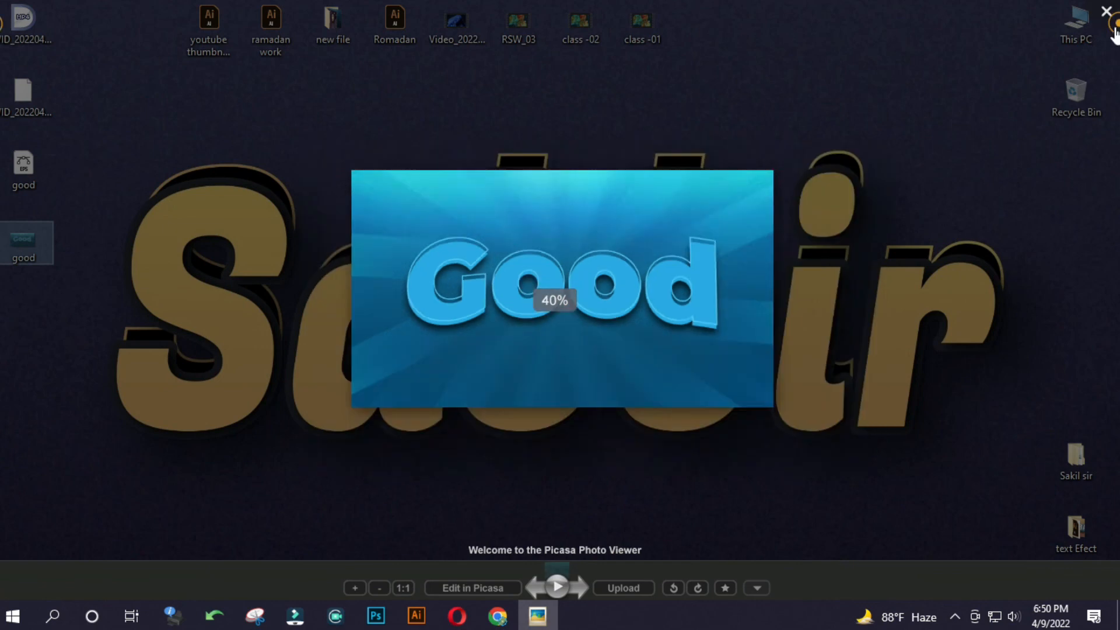